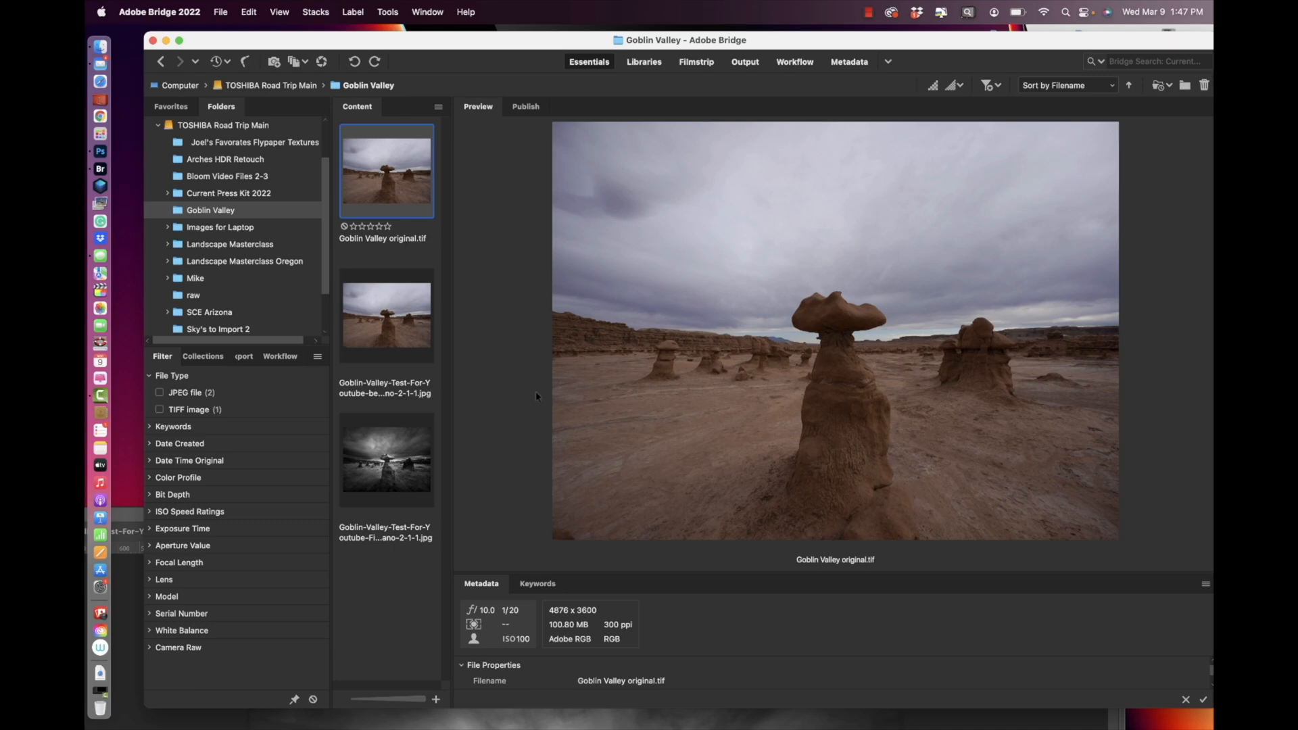
- Open Goblin Valley original.tif in Camera Raw and create a Select Sky mask
{"action": "key", "text": "super+r"}
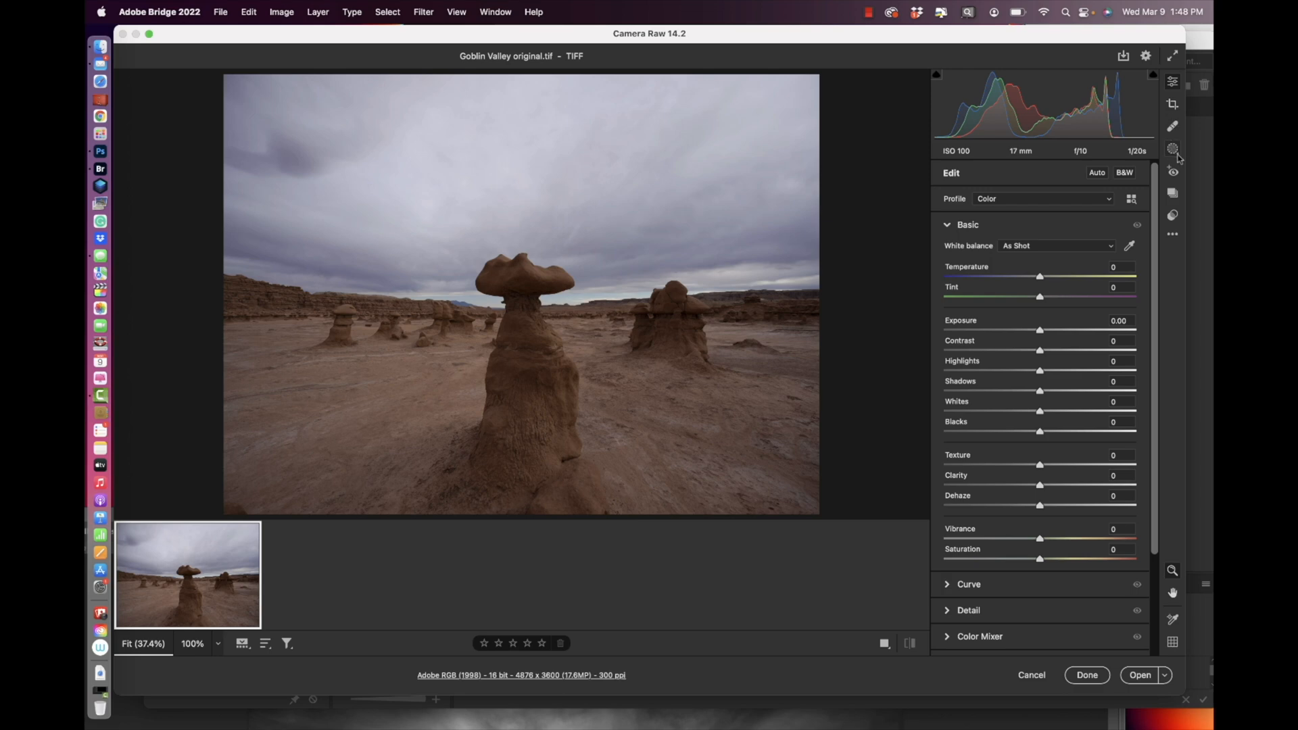
{"action": "mouse_move", "coordinate": [1174, 154]}
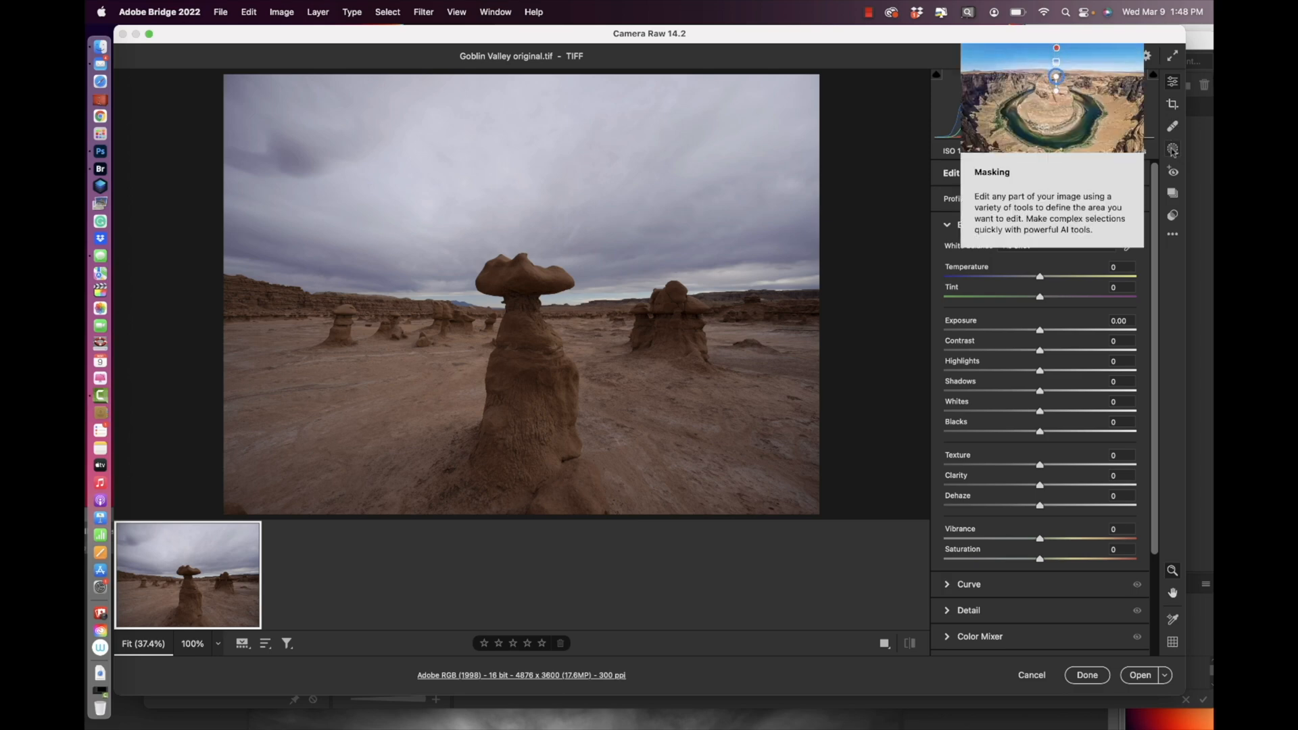
{"action": "left_click", "coordinate": [1174, 151]}
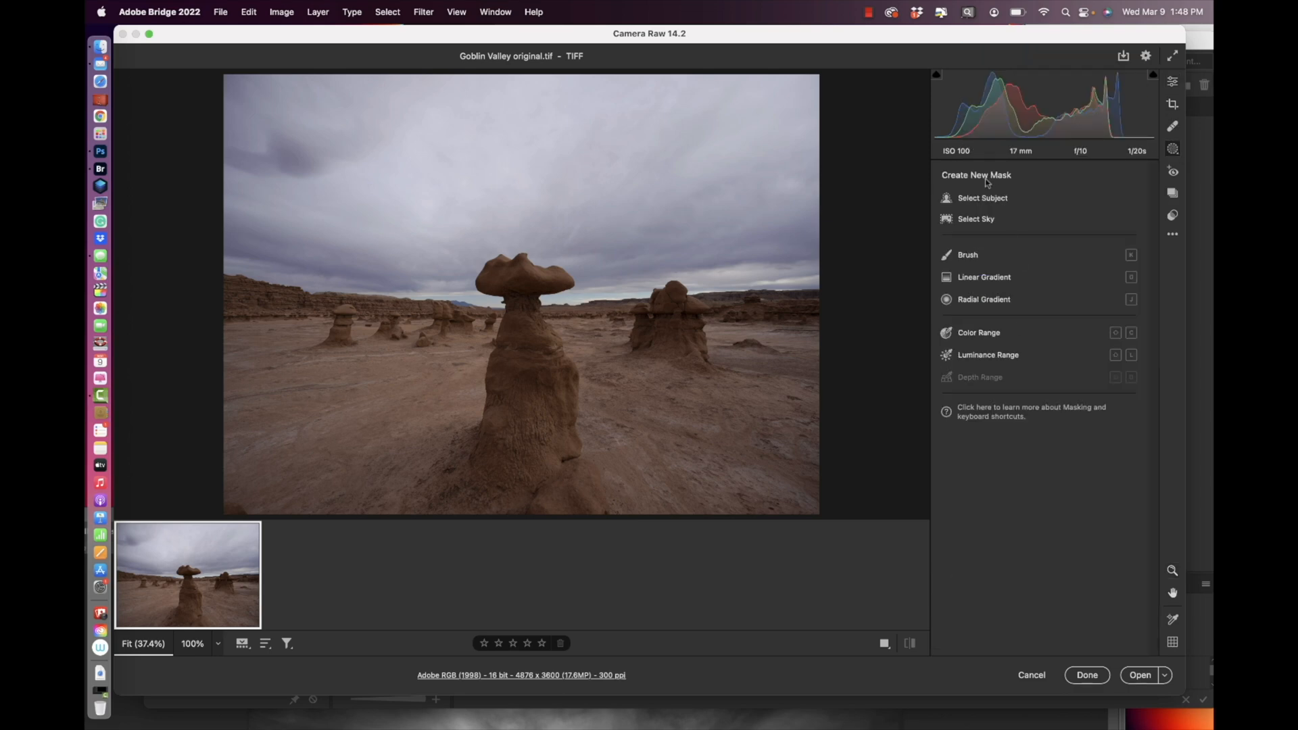
{"action": "left_click", "coordinate": [974, 220]}
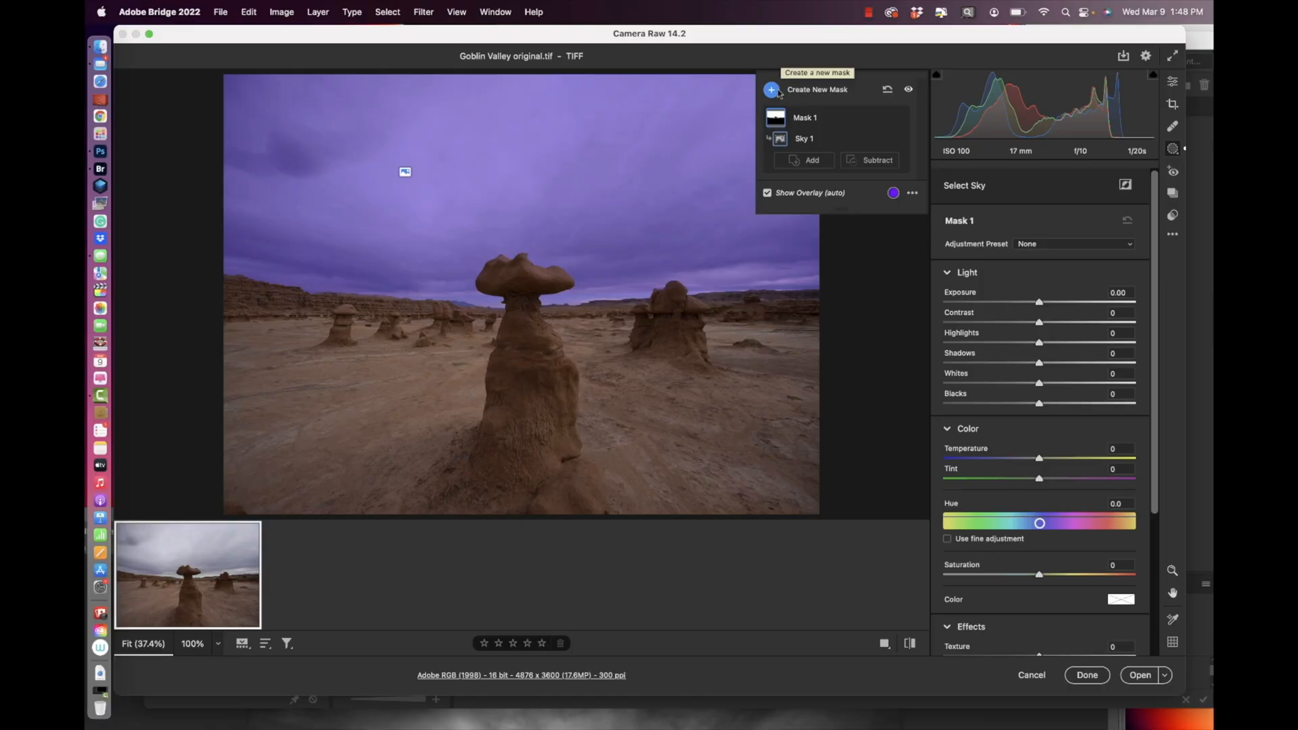
- Add a Color Range mask sampled from the brown rock of the central goblin formation
{"action": "left_click", "coordinate": [772, 91]}
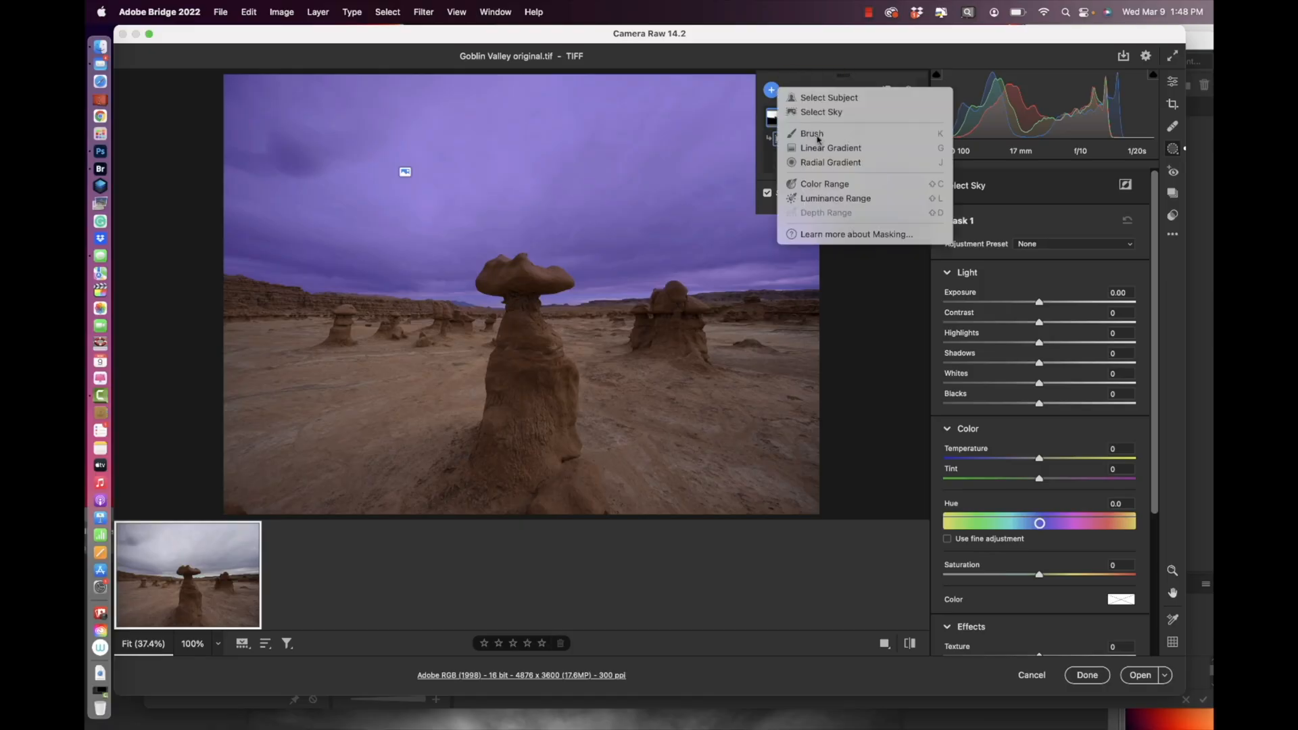
{"action": "left_click", "coordinate": [818, 185]}
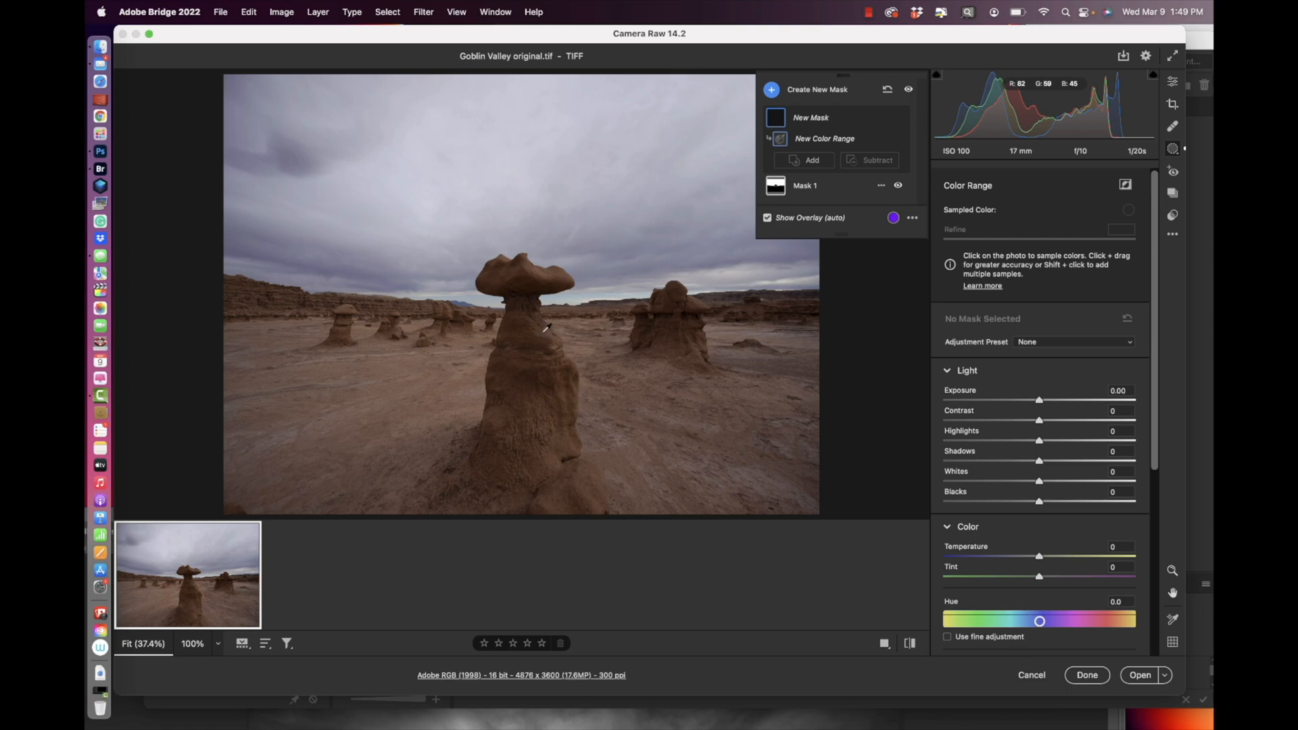
{"action": "left_click", "coordinate": [543, 332]}
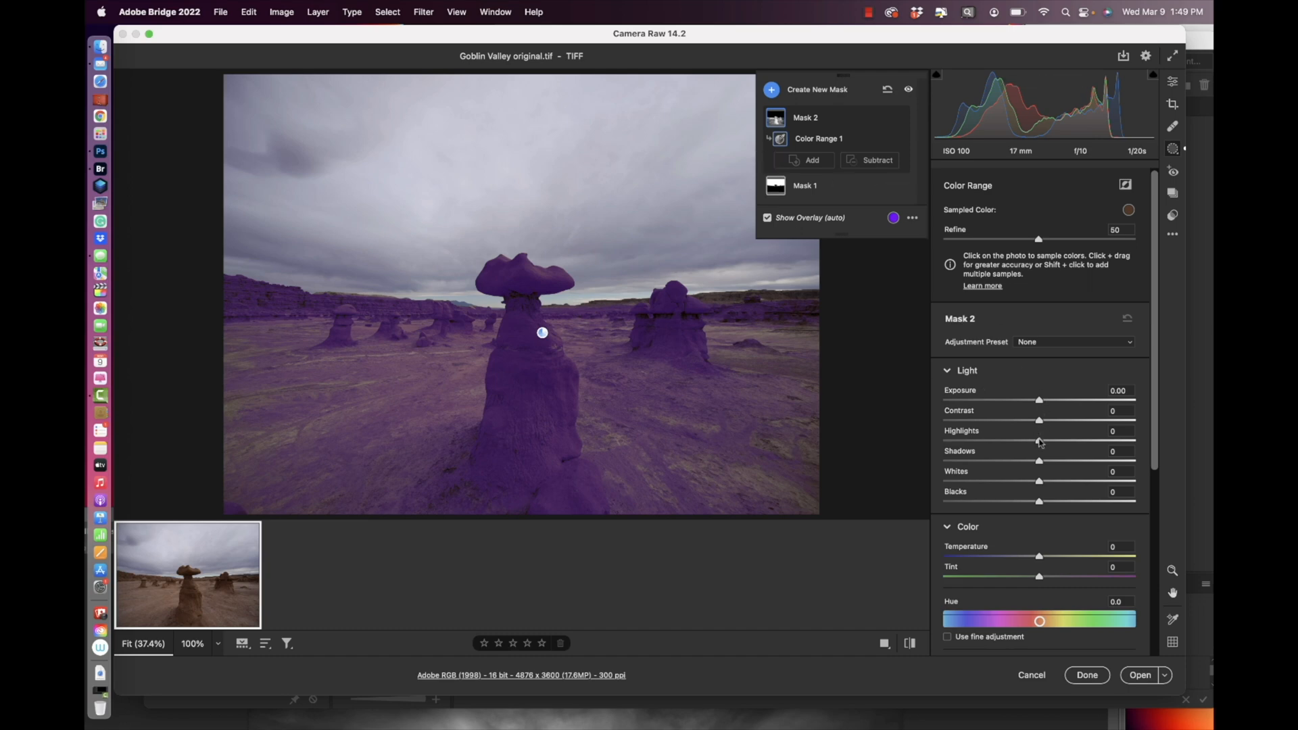
- Convert the photo to B&W with Exposure -0.45, Contrast +37, Highlights -99, Shadows +47, Whites +23, Blacks -5, Texture +16, Clarity +12 and Dehaze +19
{"action": "left_click", "coordinate": [1172, 82]}
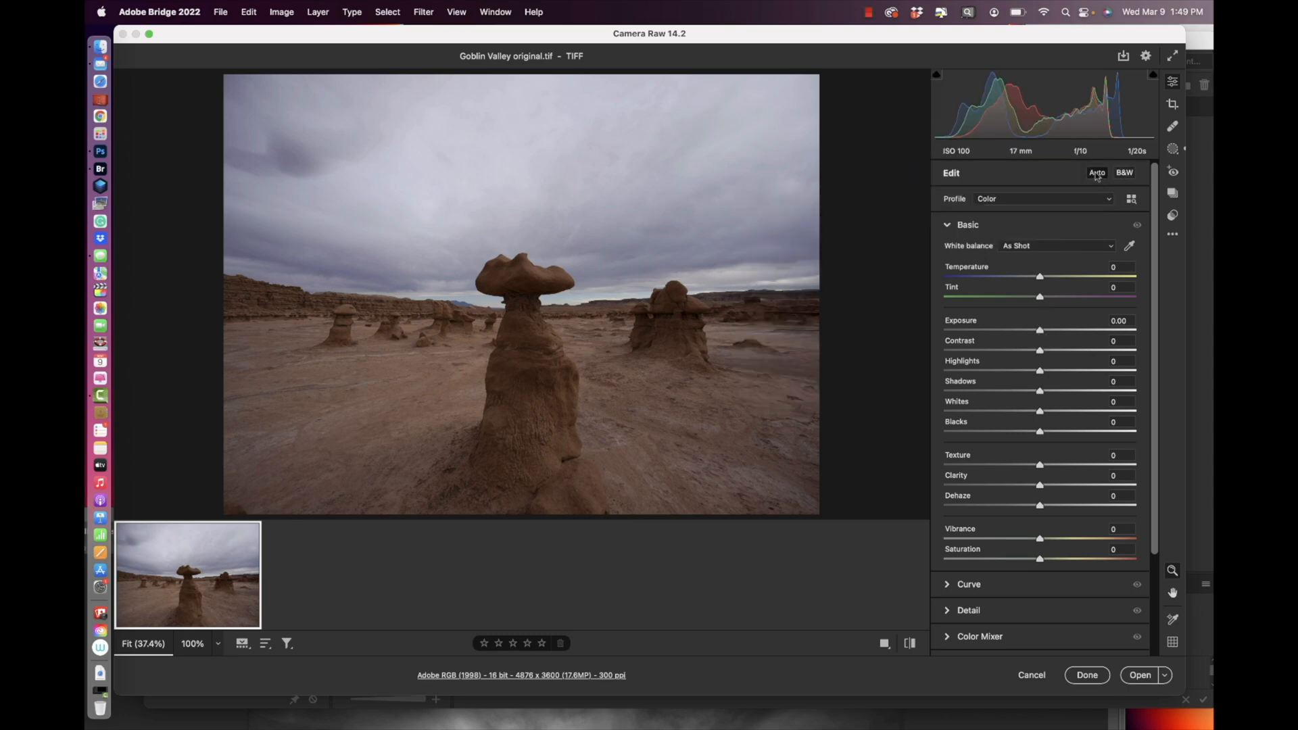
{"action": "left_click", "coordinate": [1124, 173]}
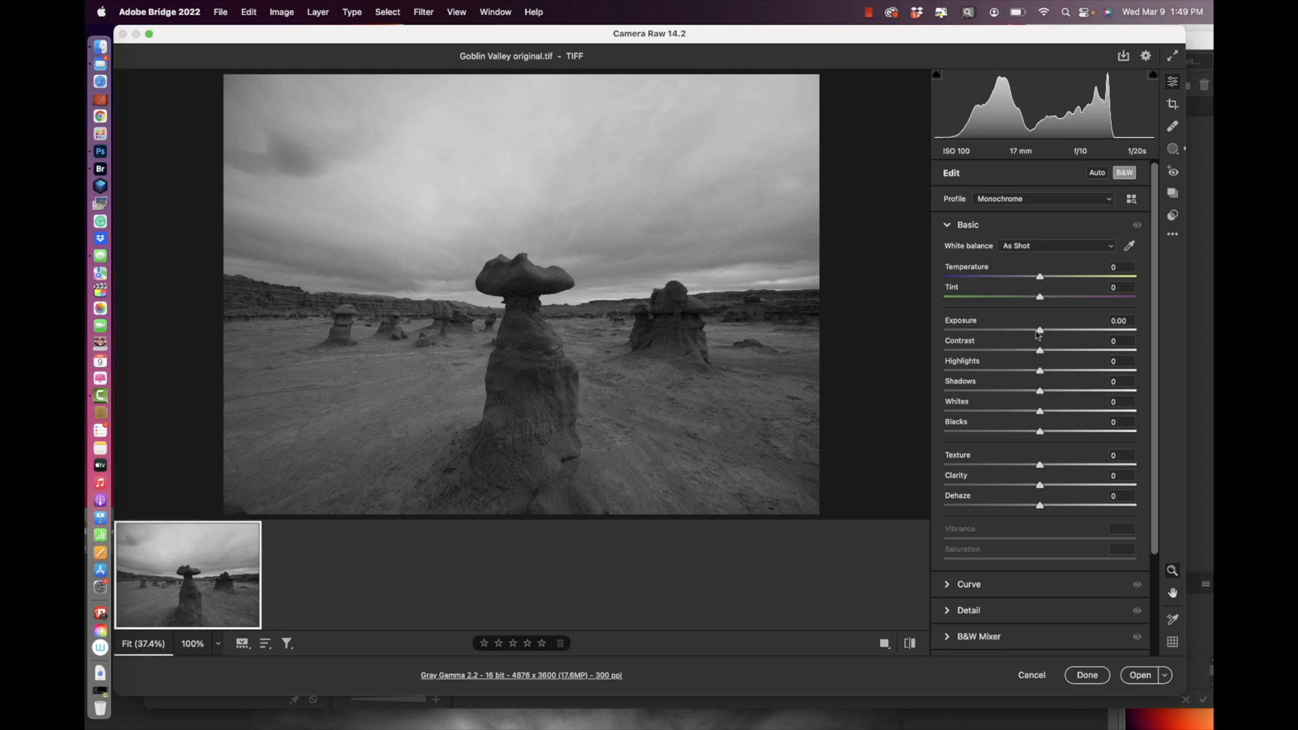
{"action": "left_click_drag", "start_coordinate": [1038, 331], "coordinate": [946, 372]}
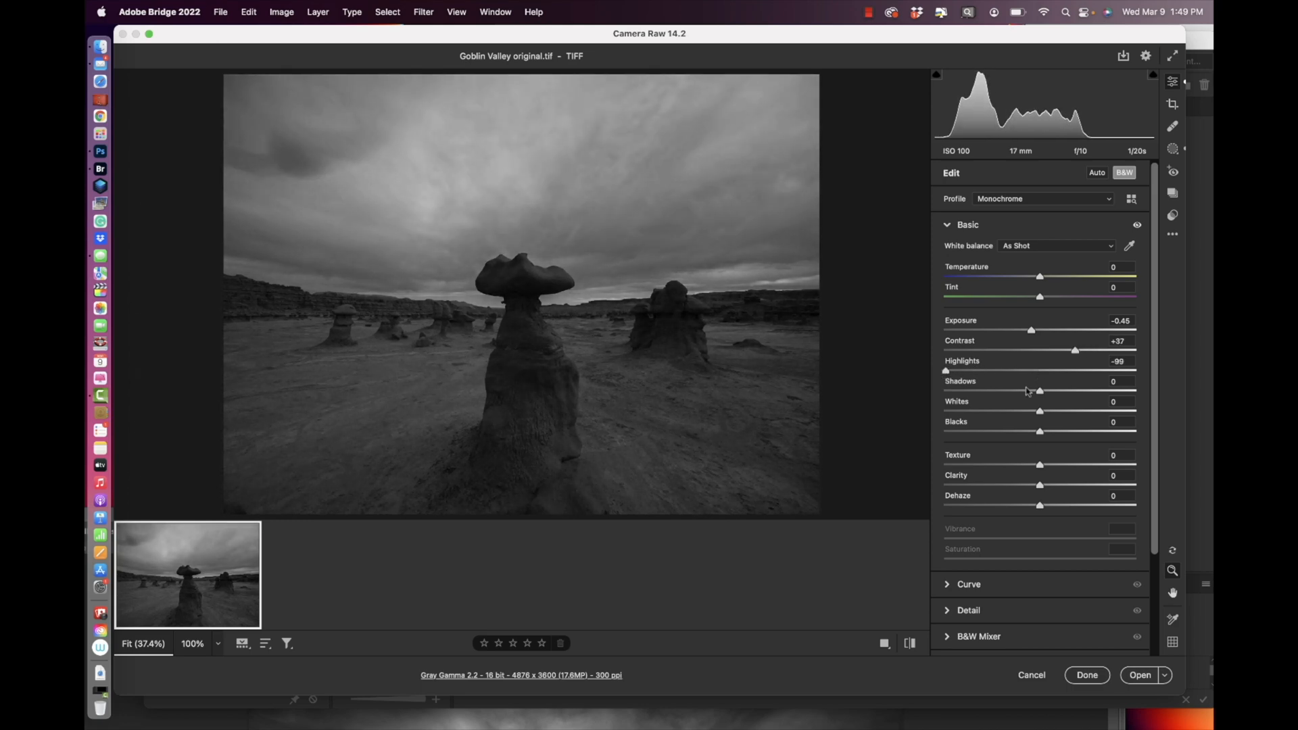
{"action": "left_click_drag", "start_coordinate": [1041, 391], "coordinate": [1039, 430]}
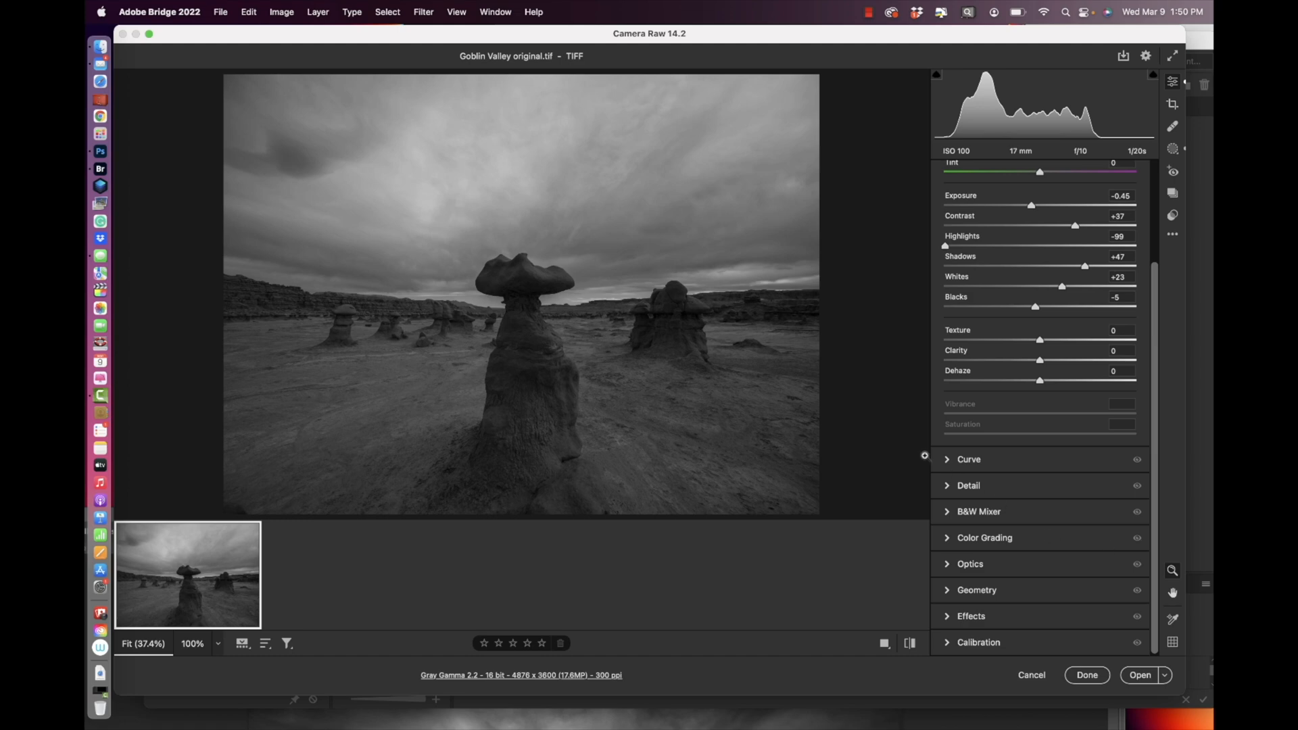
{"action": "left_click_drag", "start_coordinate": [1041, 341], "coordinate": [1058, 382]}
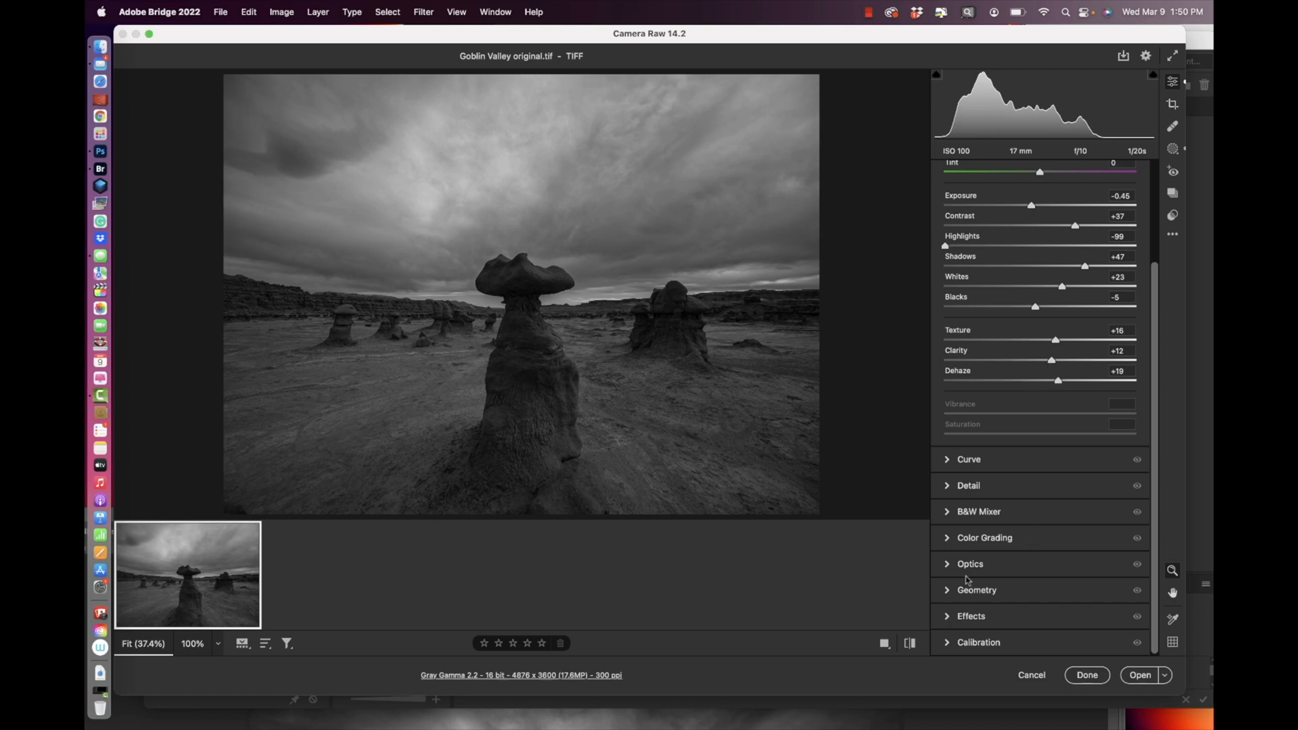
- Set the B&W Mixer to Reds +14, Oranges +34, Yellows +20, Greens +1, Aquas +4, Blues -28, Purples -18 and Magentas -16
{"action": "left_click", "coordinate": [950, 518]}
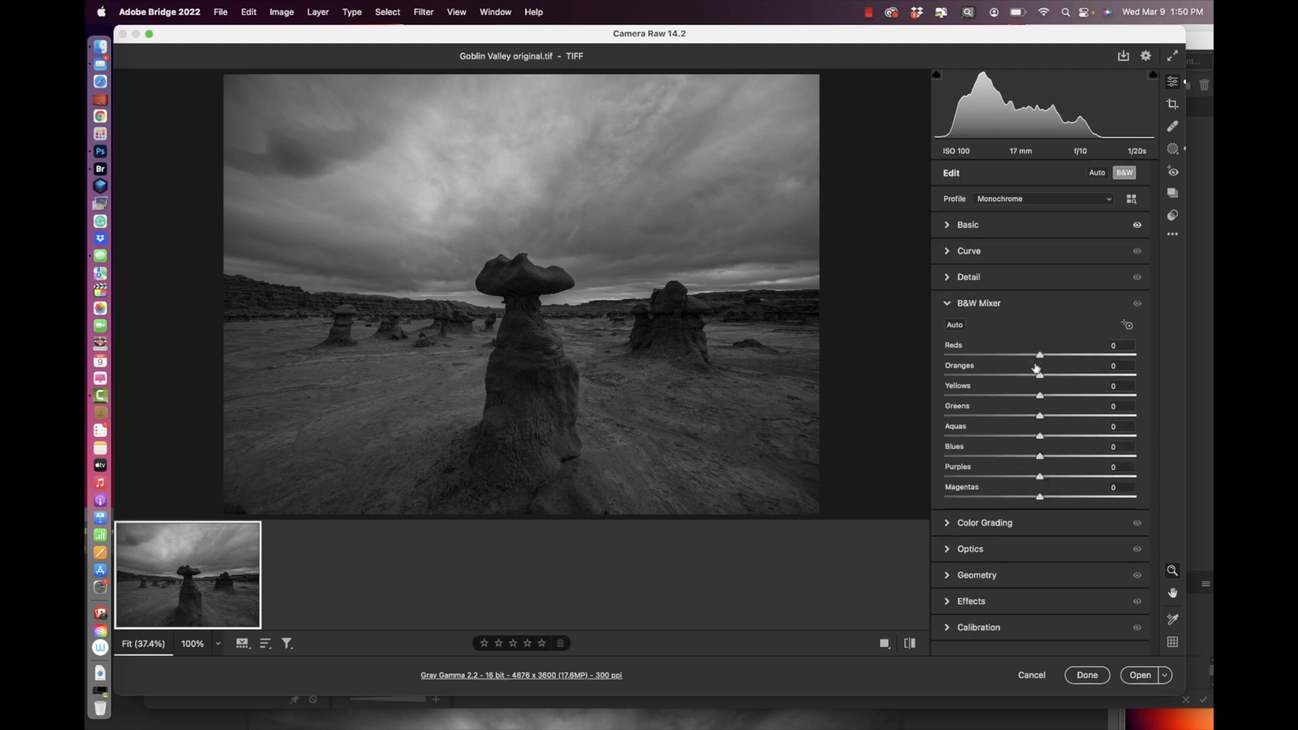
{"action": "left_click_drag", "start_coordinate": [1041, 357], "coordinate": [1024, 497]}
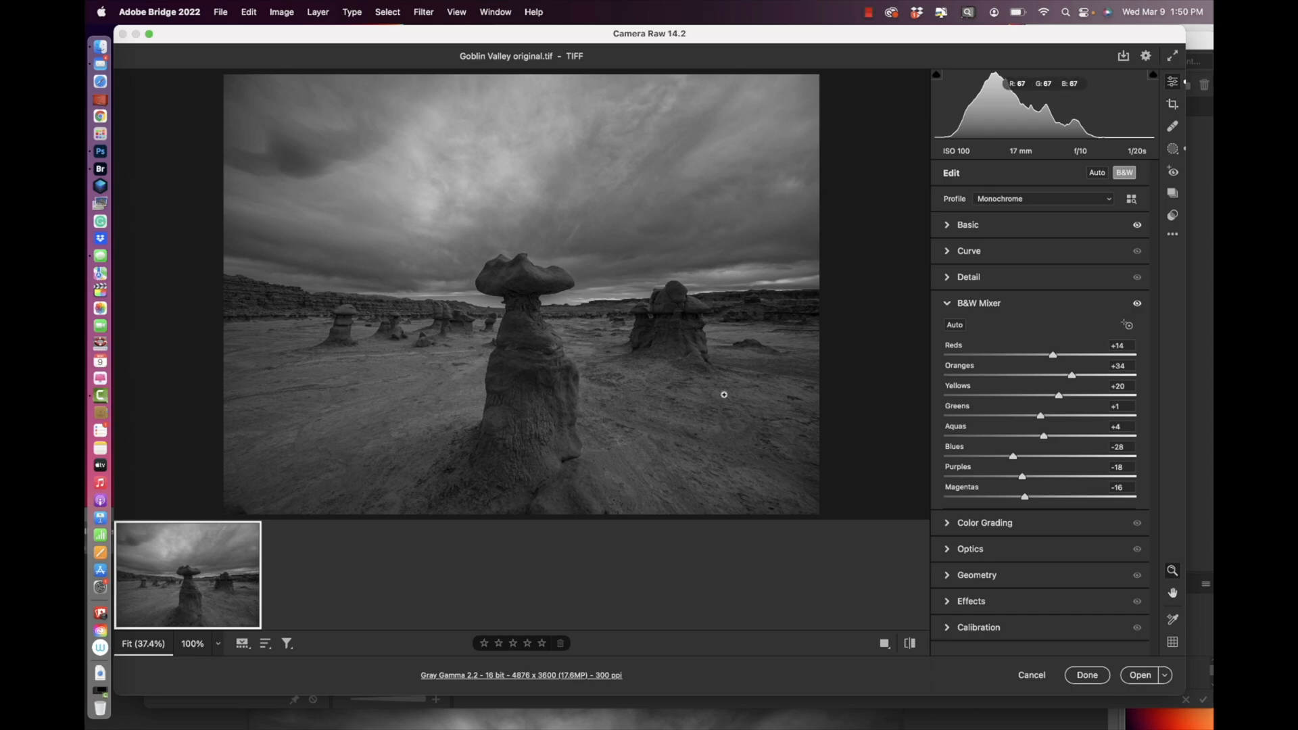
- Adjust the sky mask to Exposure -0.40, Contrast +25, Highlights -29, Shadows +27, Whites +32 and Blacks -9
{"action": "left_click", "coordinate": [1174, 149]}
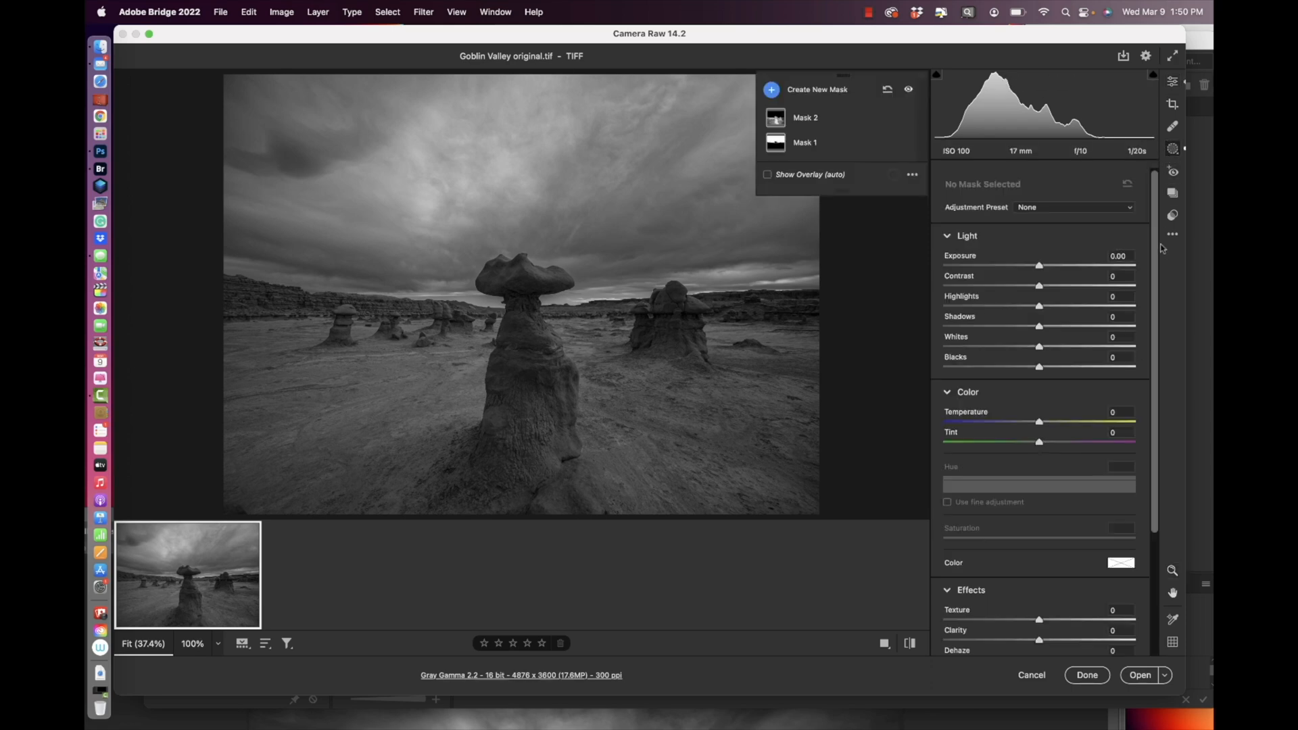
{"action": "left_click", "coordinate": [778, 145]}
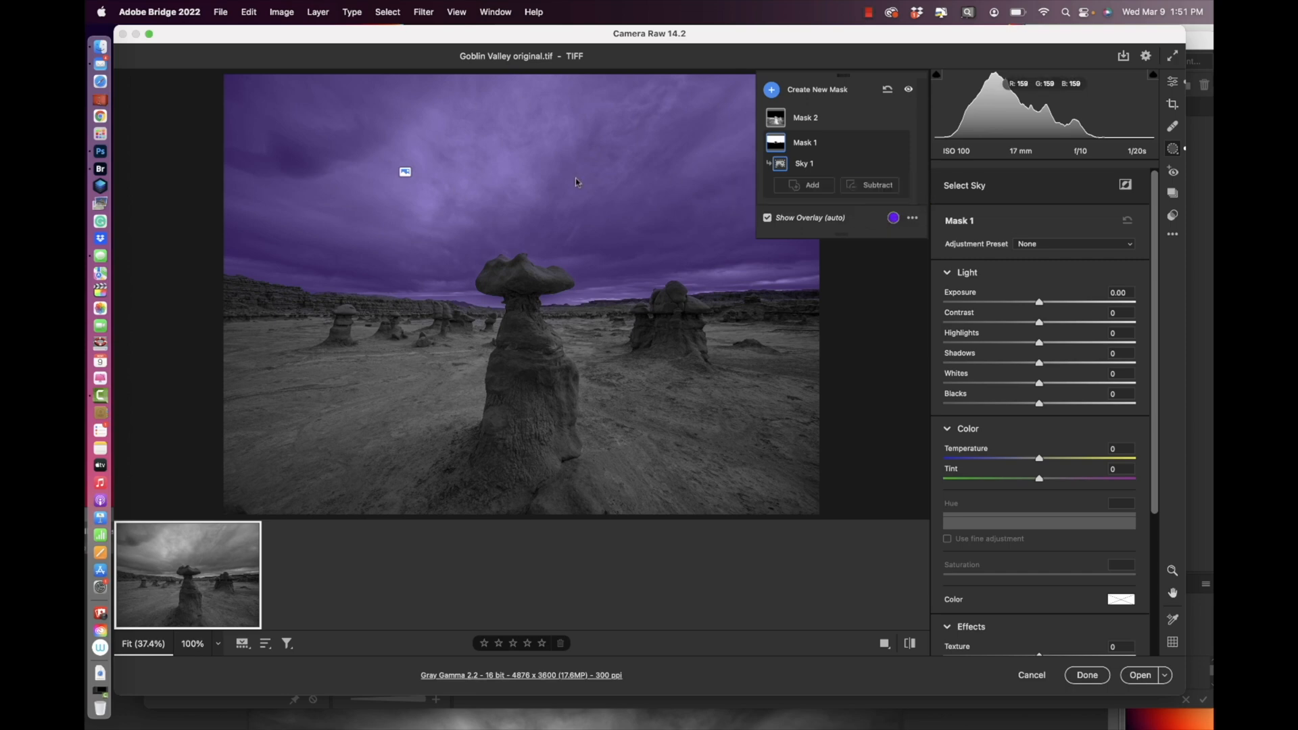
{"action": "left_click", "coordinate": [767, 218]}
{"action": "left_click", "coordinate": [768, 218]}
{"action": "left_click_drag", "start_coordinate": [1041, 307], "coordinate": [1031, 406]}
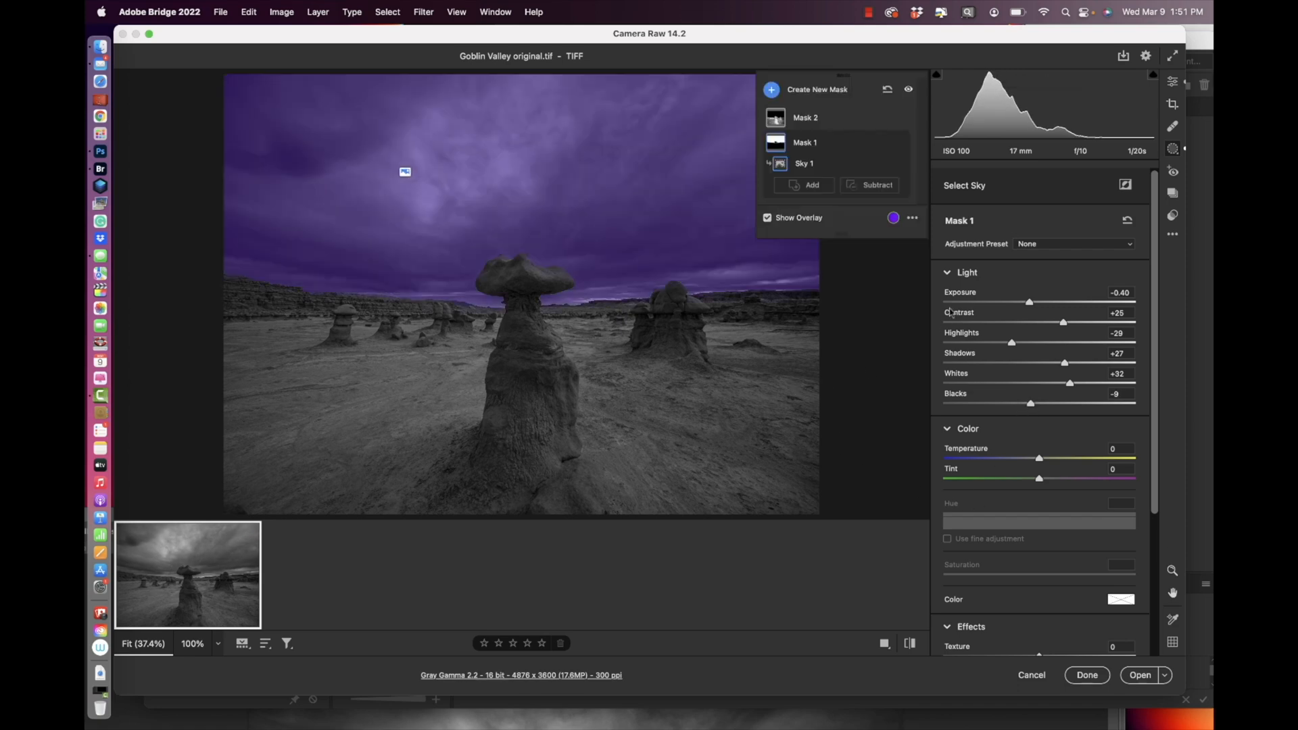
{"action": "left_click", "coordinate": [767, 219]}
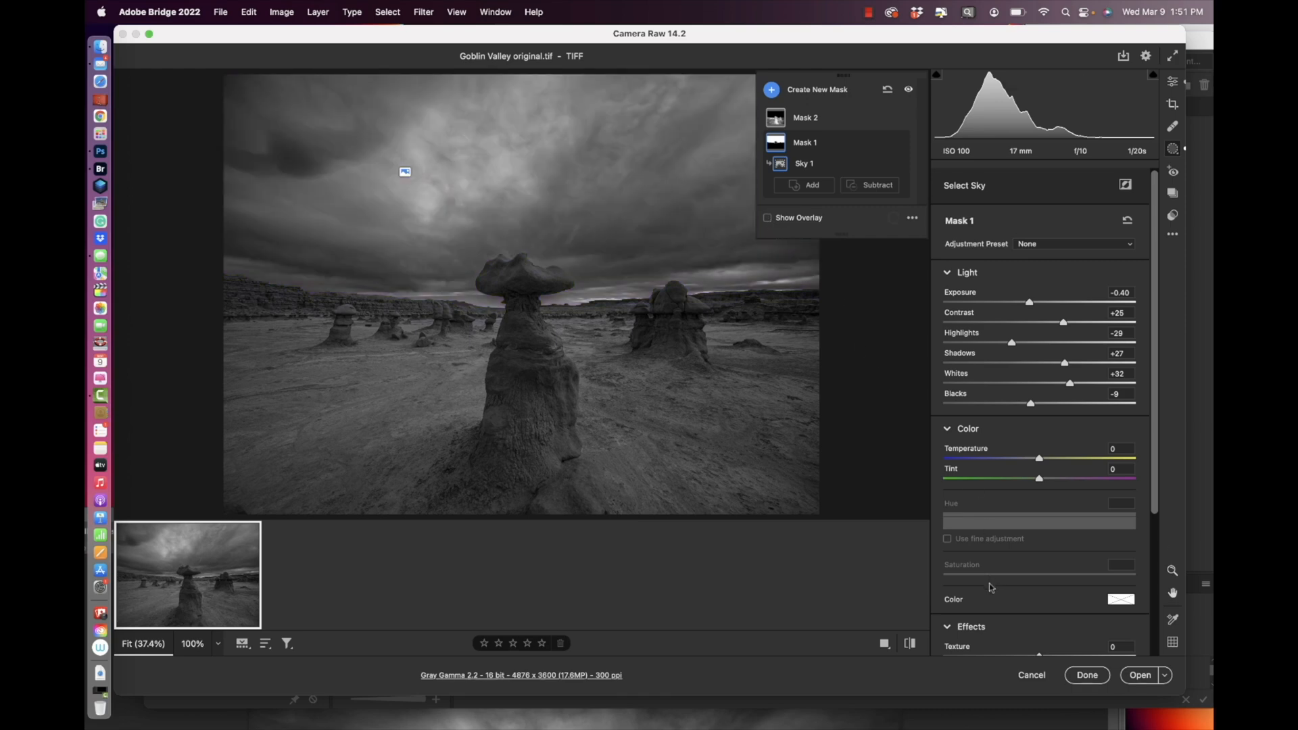
{"action": "left_click", "coordinate": [767, 218]}
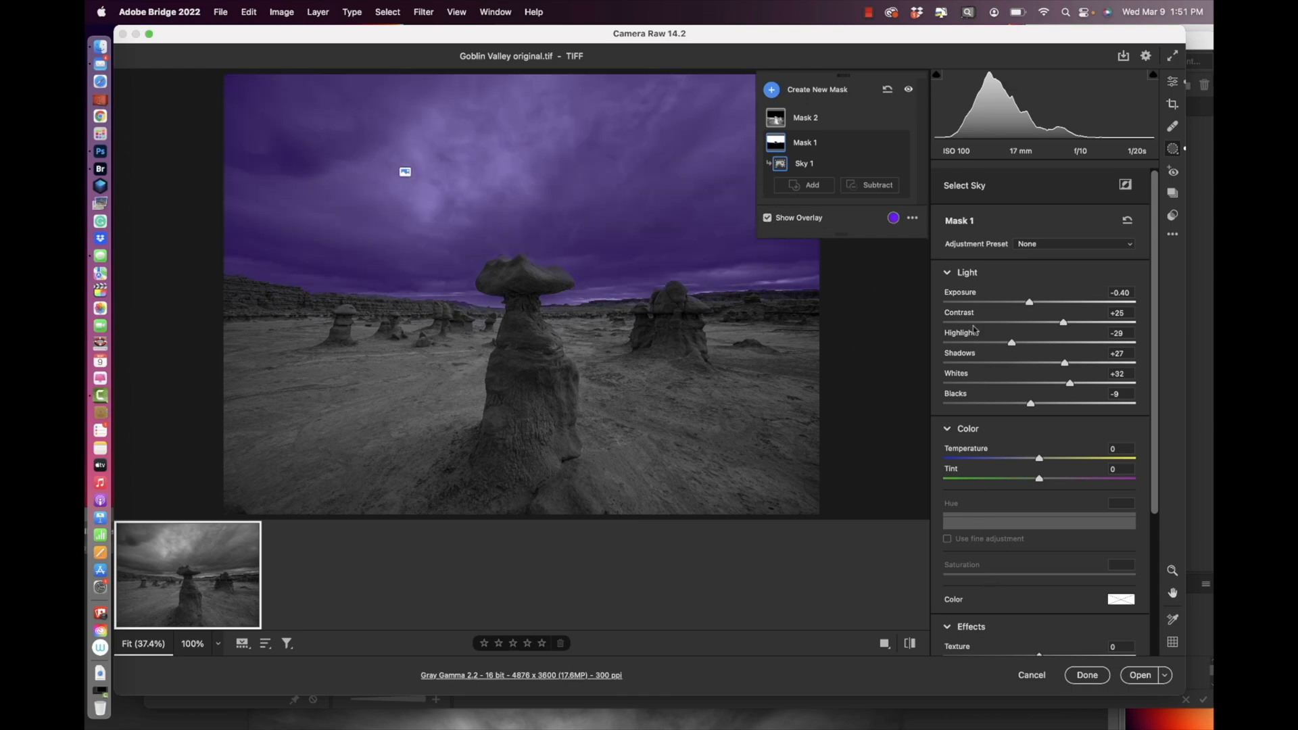
- Adjust the rock Color Range mask to Exposure +0.60, Contrast +92, Highlights -27, Shadows +18, Whites +37 and Blacks -9
{"action": "mouse_move", "coordinate": [776, 124]}
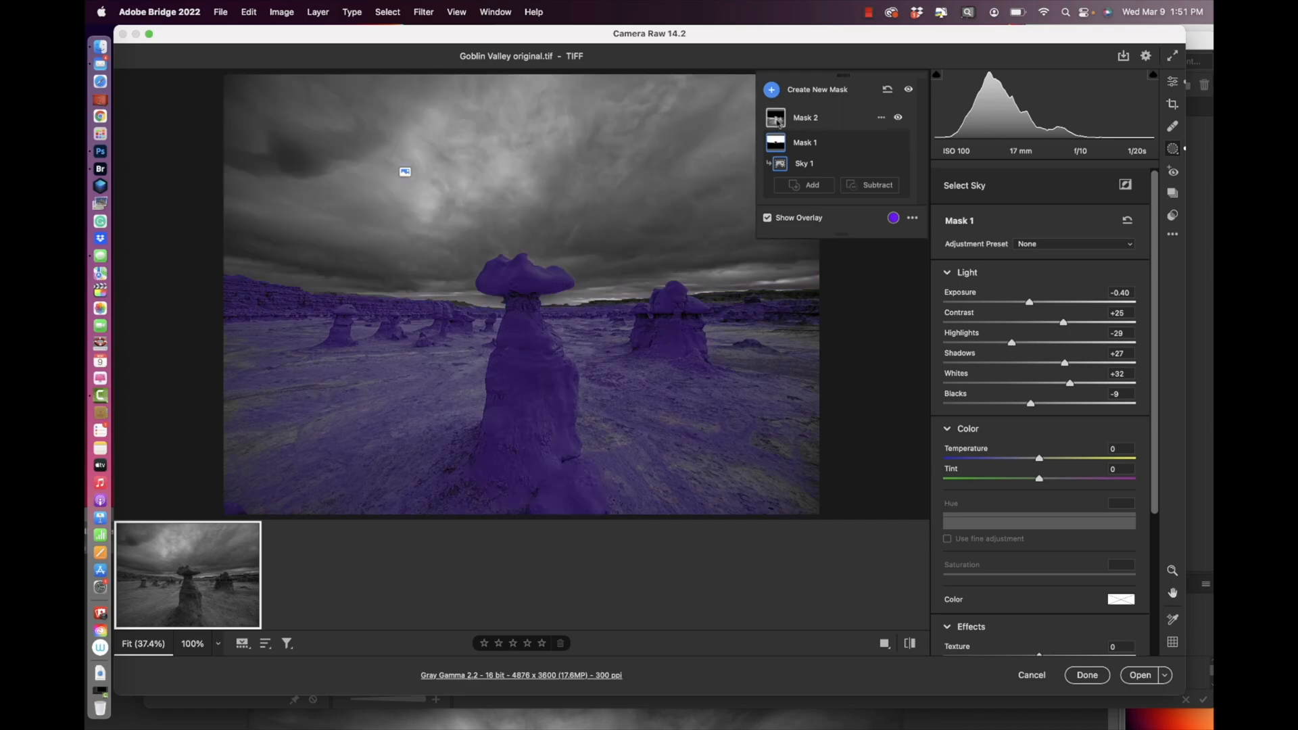
{"action": "left_click", "coordinate": [777, 120]}
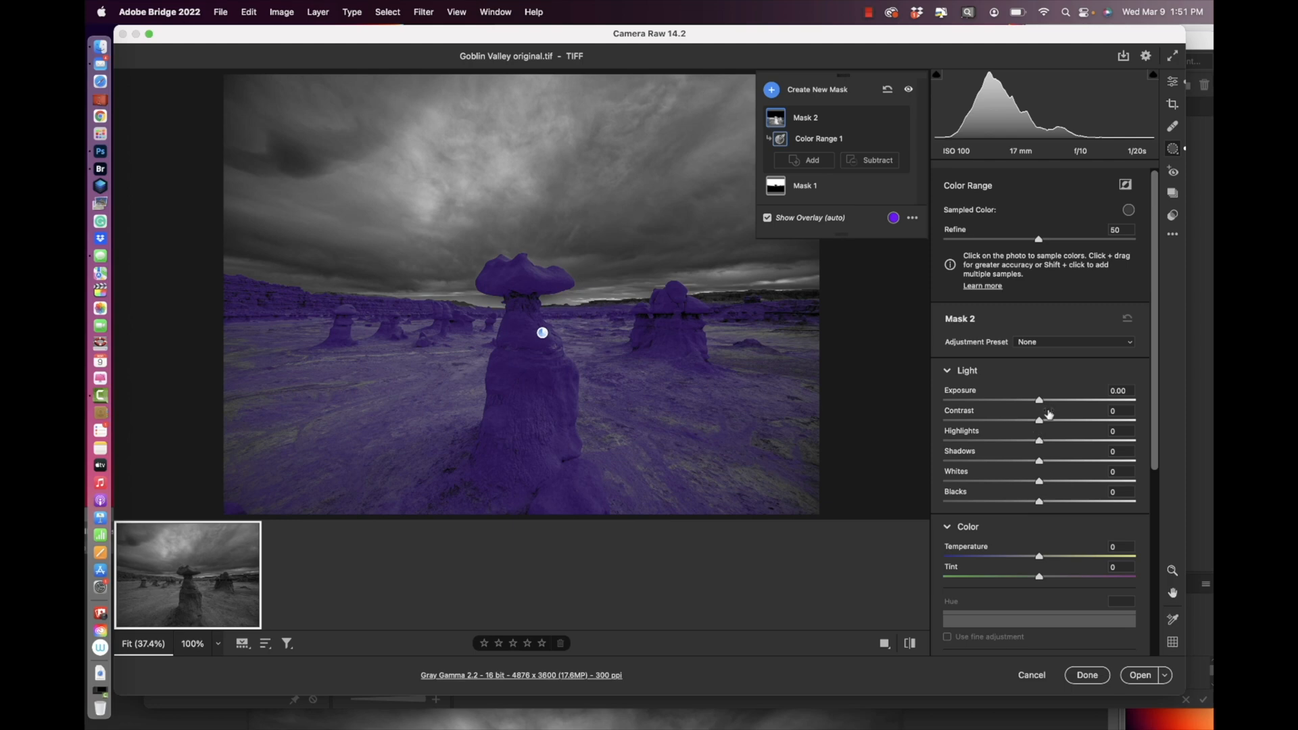
{"action": "left_click_drag", "start_coordinate": [1042, 402], "coordinate": [1128, 413]}
{"action": "left_click_drag", "start_coordinate": [1039, 442], "coordinate": [1076, 482]}
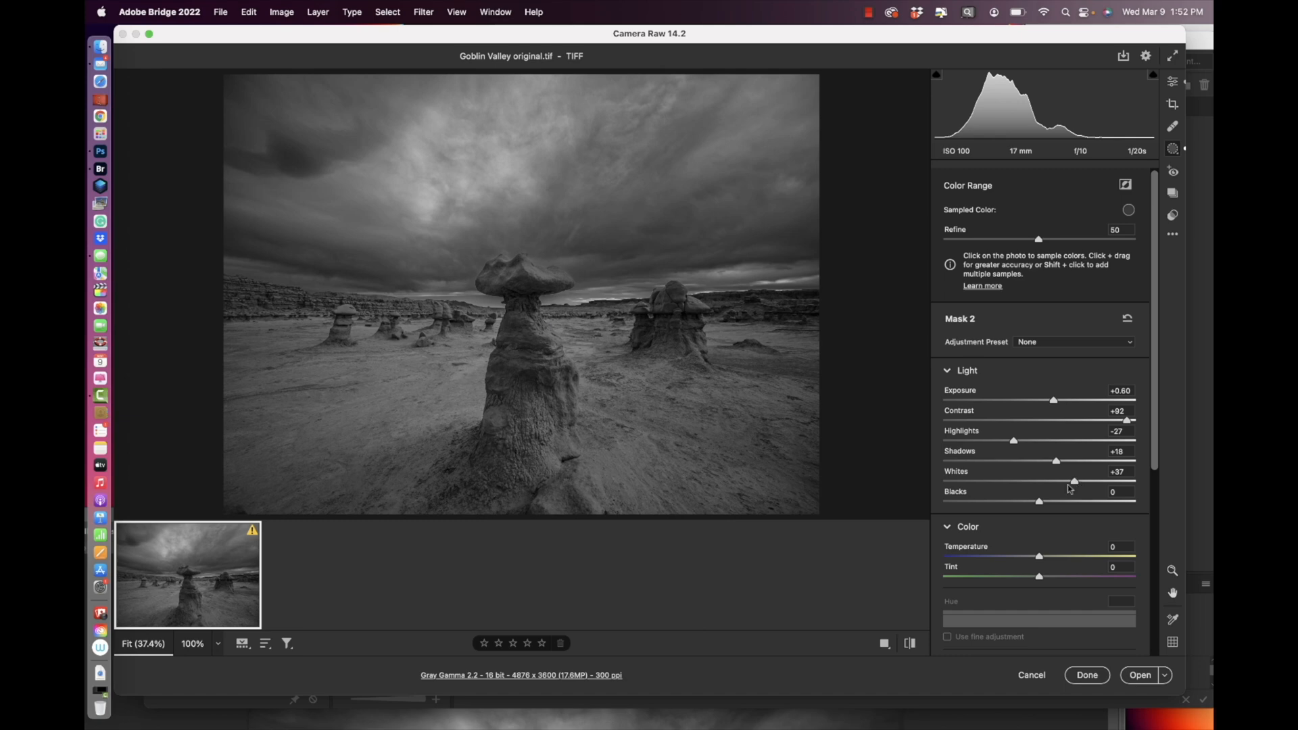
{"action": "left_click_drag", "start_coordinate": [1039, 503], "coordinate": [1030, 502]}
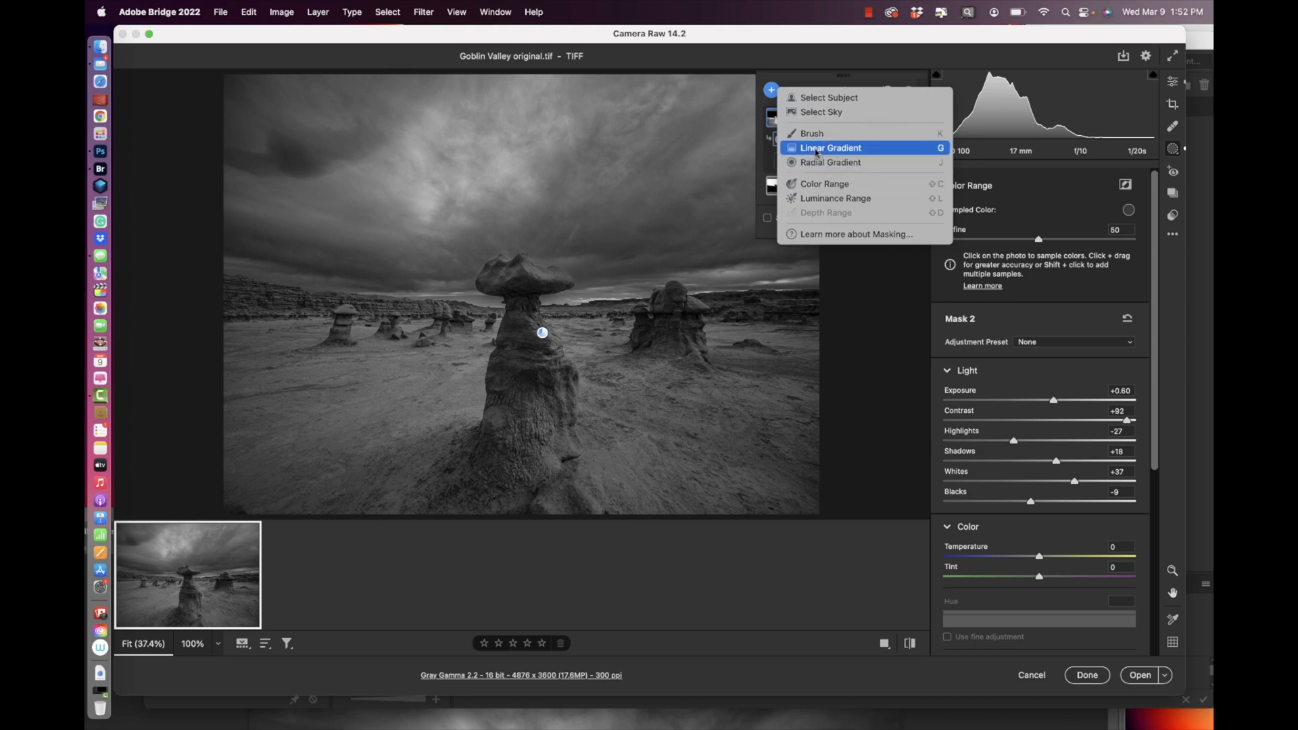
- Add a linear gradient mask rising from the photo's lower edge to the horizon, with Exposure -2.00 and Contrast -87
{"action": "left_click", "coordinate": [815, 148]}
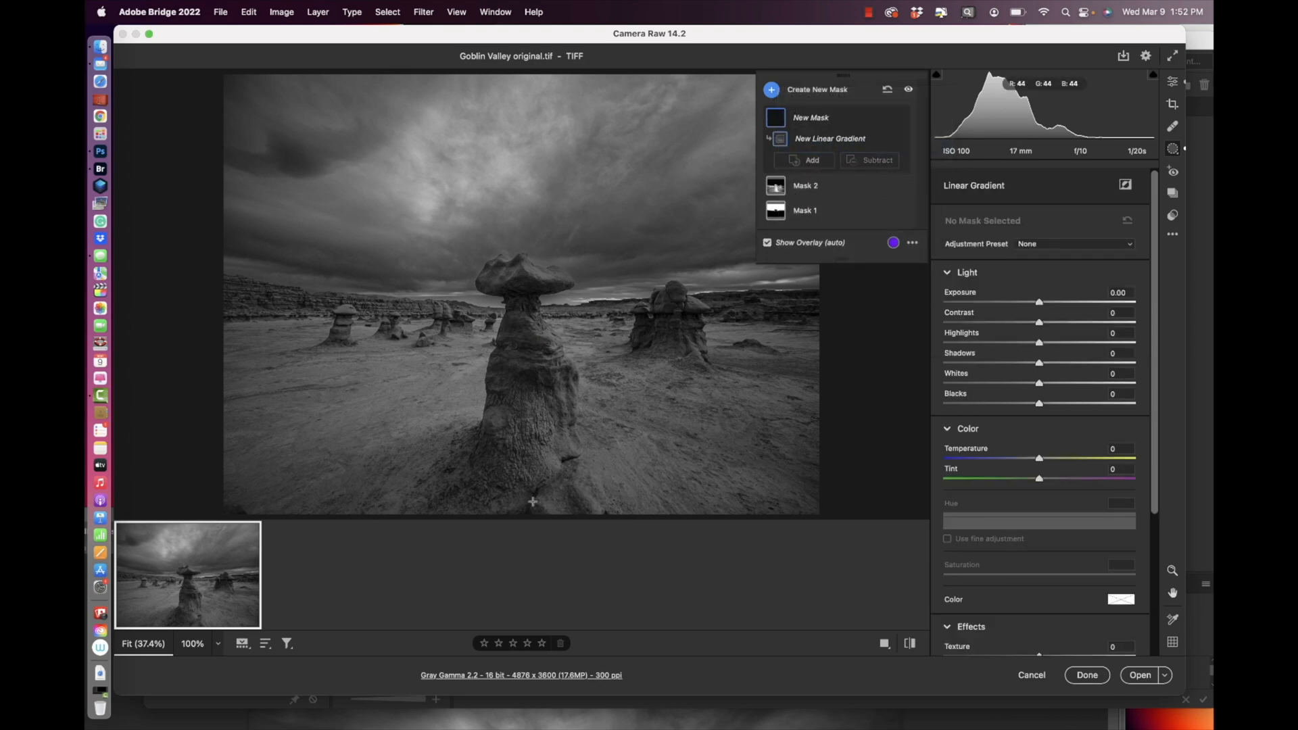
{"action": "left_click_drag", "start_coordinate": [525, 511], "coordinate": [525, 313]}
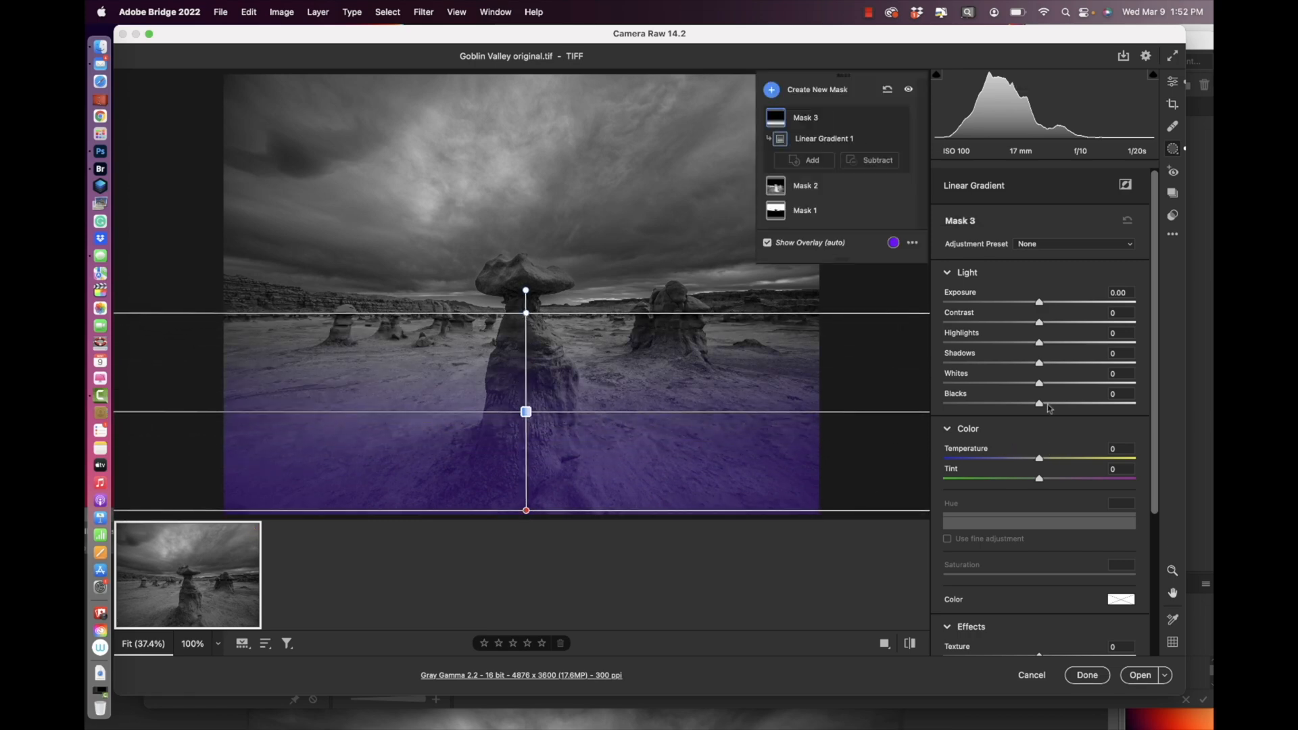
{"action": "left_click_drag", "start_coordinate": [1039, 303], "coordinate": [956, 321]}
{"action": "left_click_drag", "start_coordinate": [1028, 304], "coordinate": [992, 302]}
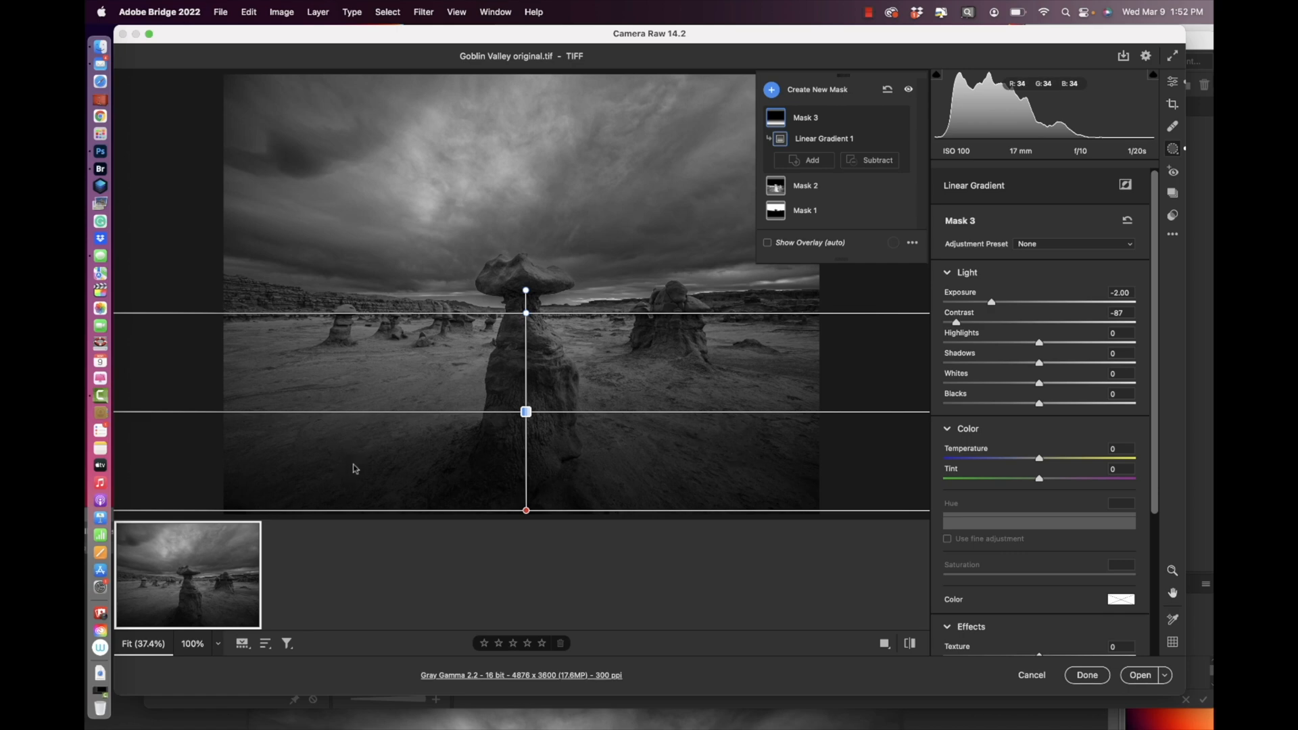
- Start a subtracting brush on the linear gradient mask with density 51 and size 20
{"action": "left_click", "coordinate": [873, 162]}
{"action": "left_click", "coordinate": [900, 208]}
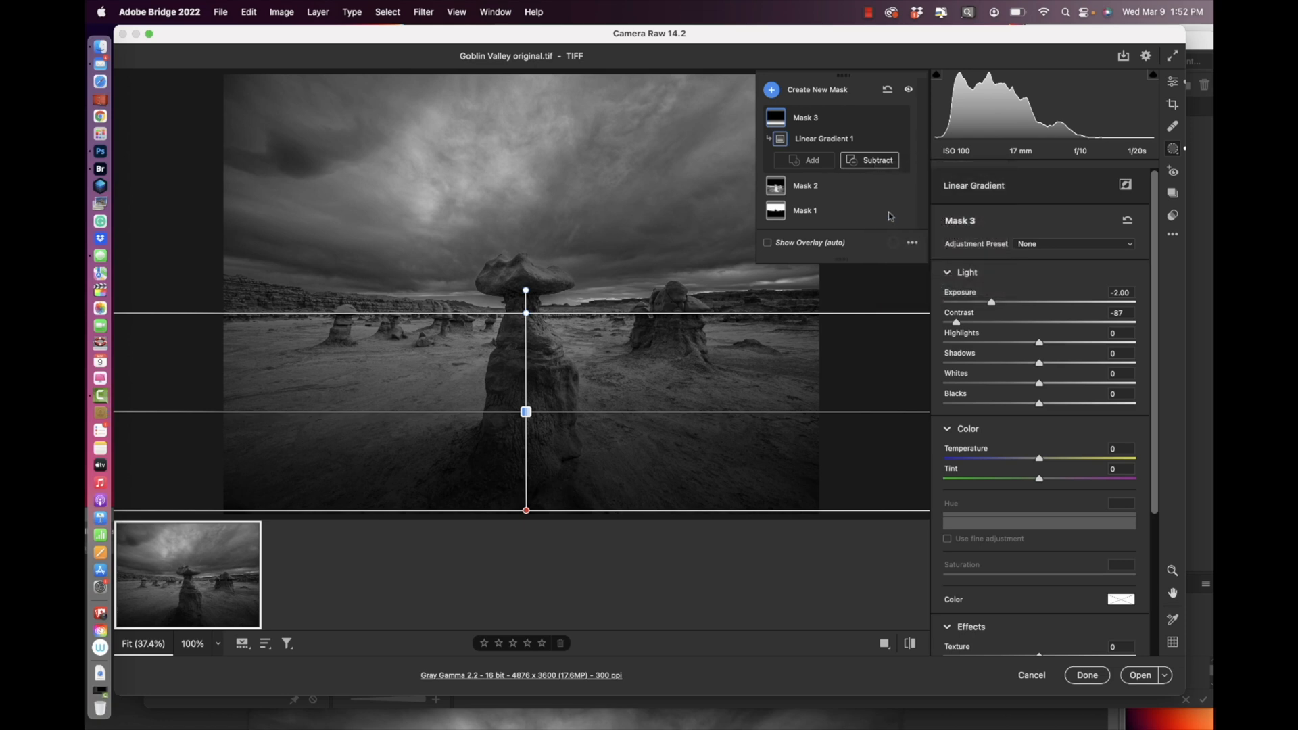
{"action": "left_click_drag", "start_coordinate": [1134, 305], "coordinate": [1047, 305]}
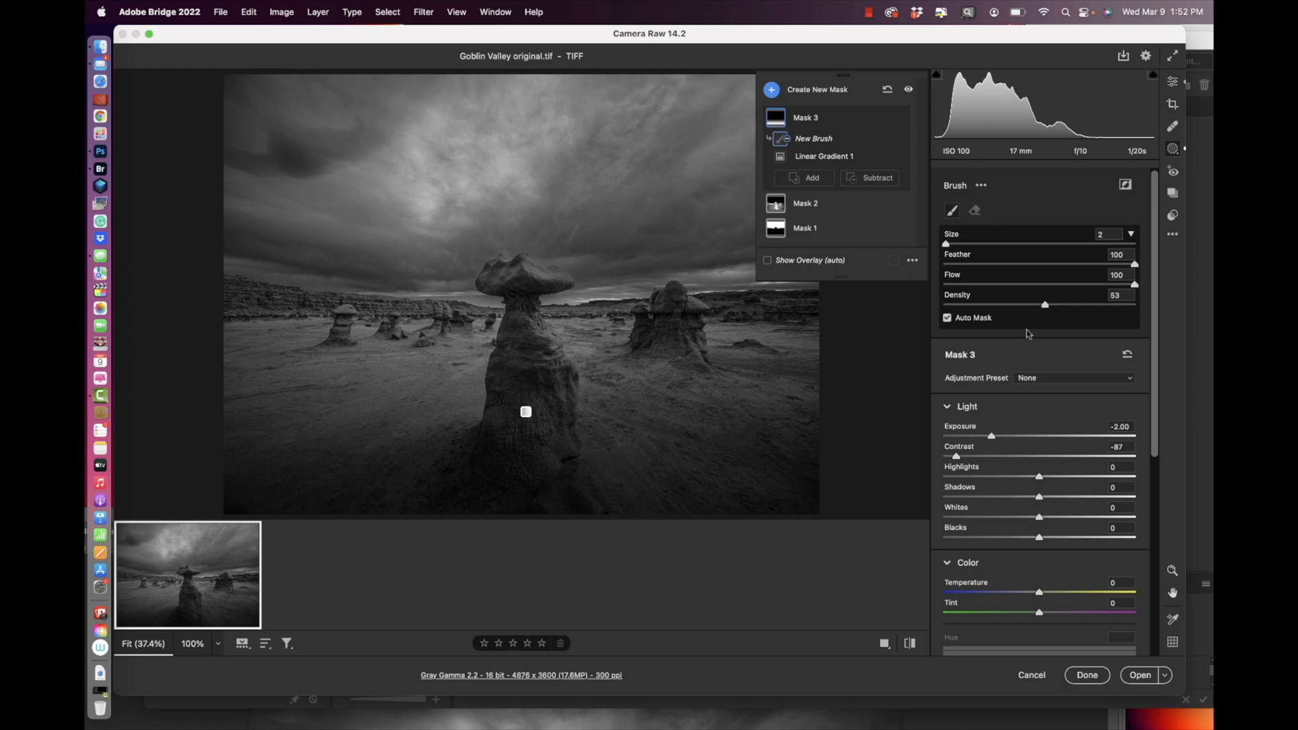
{"action": "left_click_drag", "start_coordinate": [1043, 307], "coordinate": [1042, 304]}
{"action": "key", "text": "]"}
{"action": "key", "text": "bracketright"}
{"action": "key", "text": "bracketright"}
{"action": "key", "text": "bracketright"}
{"action": "key", "text": "bracketright"}
{"action": "key", "text": "bracketright"}
{"action": "key", "text": "bracketright"}
{"action": "key", "text": "bracketright"}
{"action": "key", "text": "bracketright"}
{"action": "key", "text": "bracketright"}
{"action": "key", "text": "bracketright"}
{"action": "key", "text": "bracketright"}
{"action": "key", "text": "bracketright"}
{"action": "key", "text": "bracketright"}
{"action": "key", "text": "bracketright"}
{"action": "key", "text": "bracketright"}
{"action": "key", "text": "bracketright"}
{"action": "key", "text": "bracketright"}
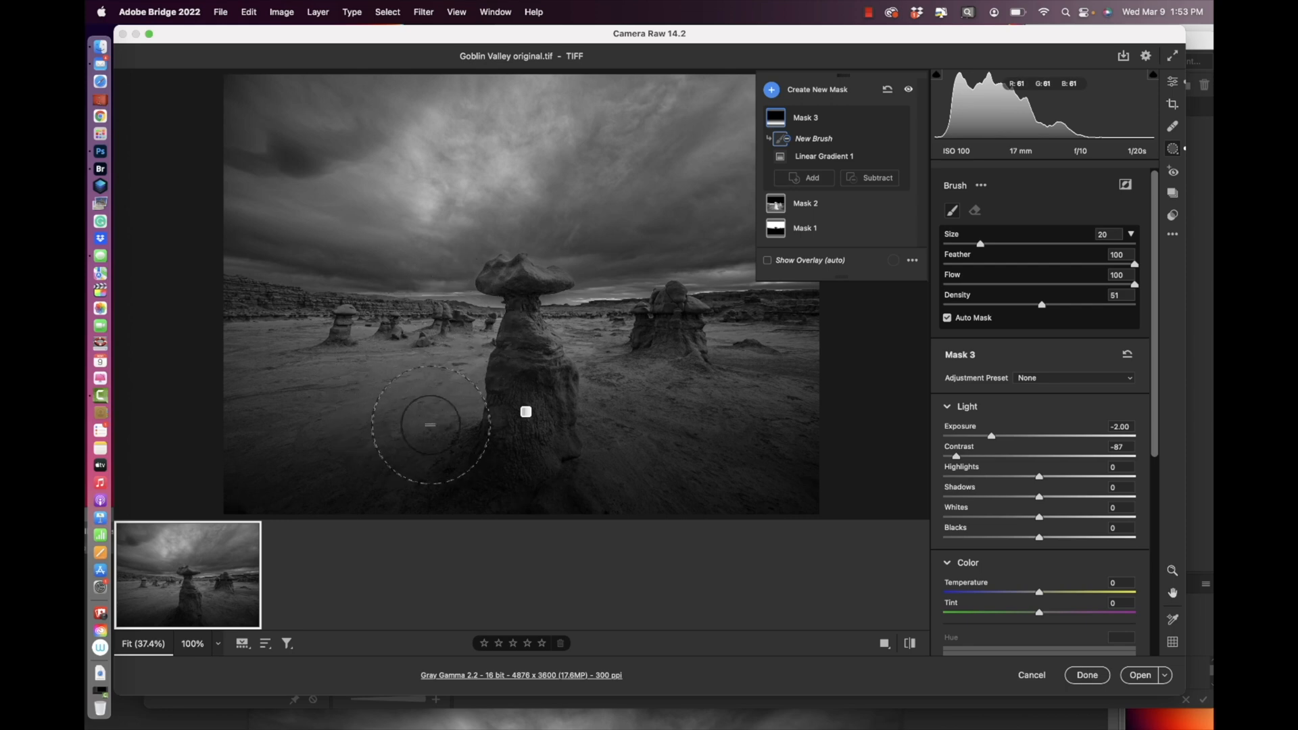
- Try brushing the gradient away from the ground left of the central rock, and undo the stroke
{"action": "left_click_drag", "start_coordinate": [413, 439], "coordinate": [187, 466]}
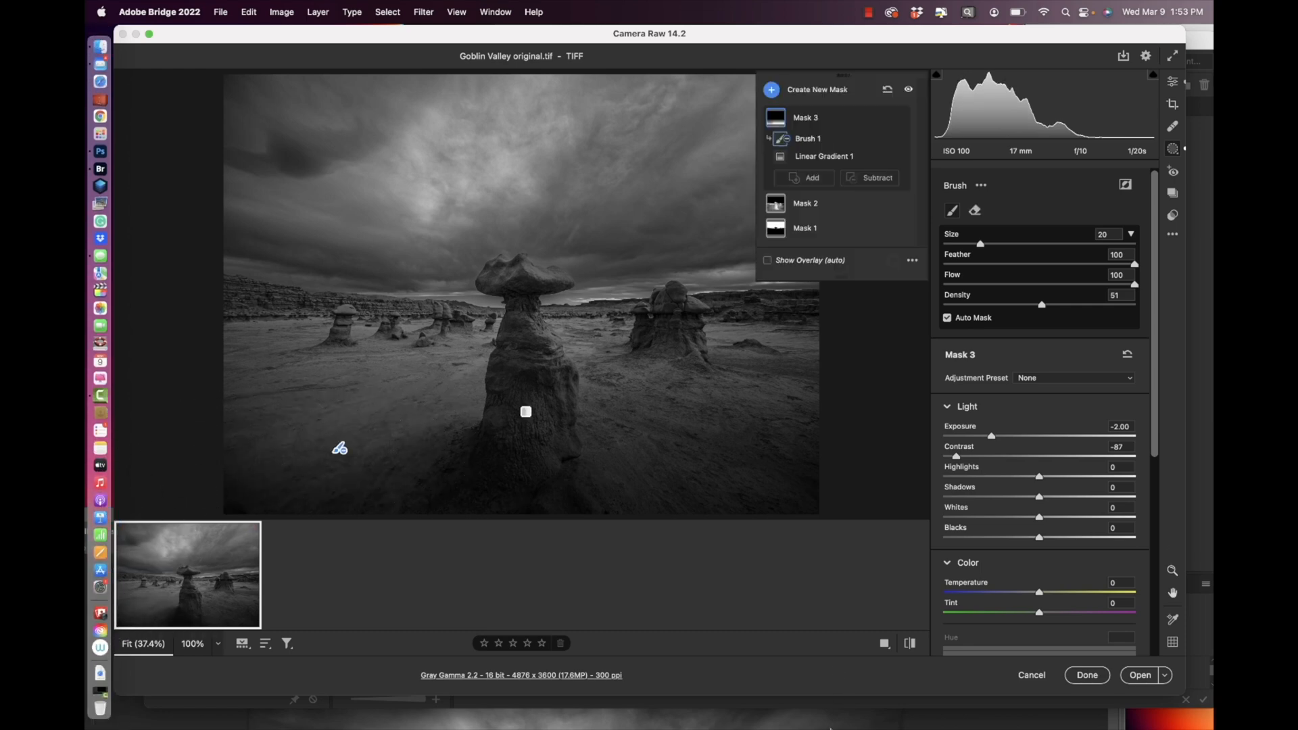
{"action": "key", "text": "super+z"}
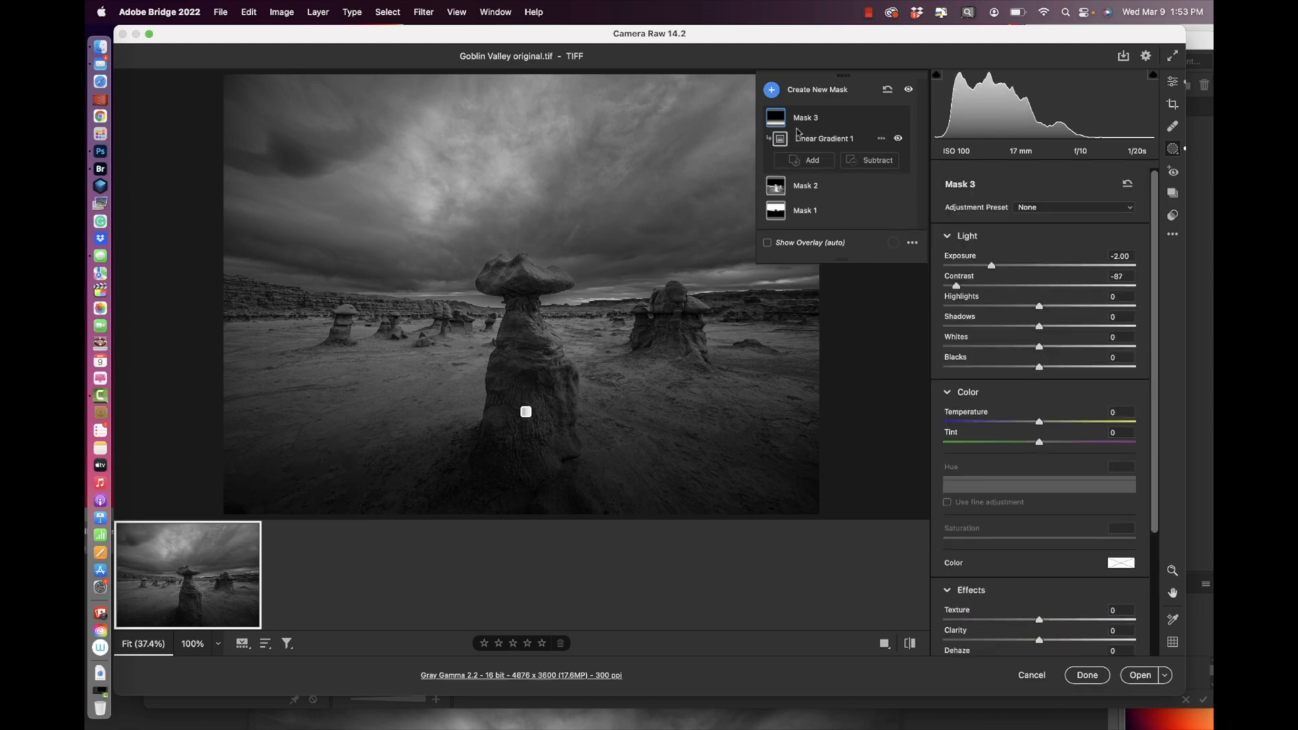
- Subtract a brush of density 38 from the linear gradient mask, painting over the ground left of the central rock
{"action": "mouse_move", "coordinate": [778, 140]}
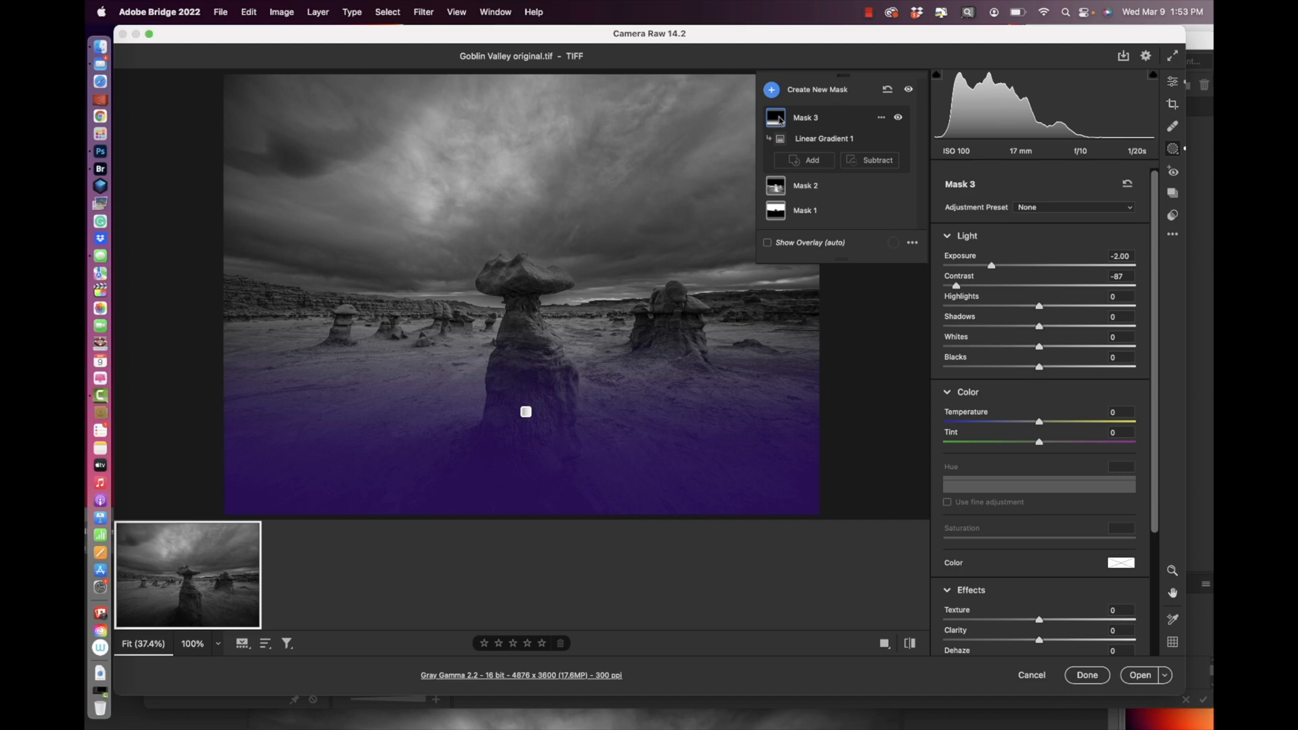
{"action": "left_click", "coordinate": [869, 161]}
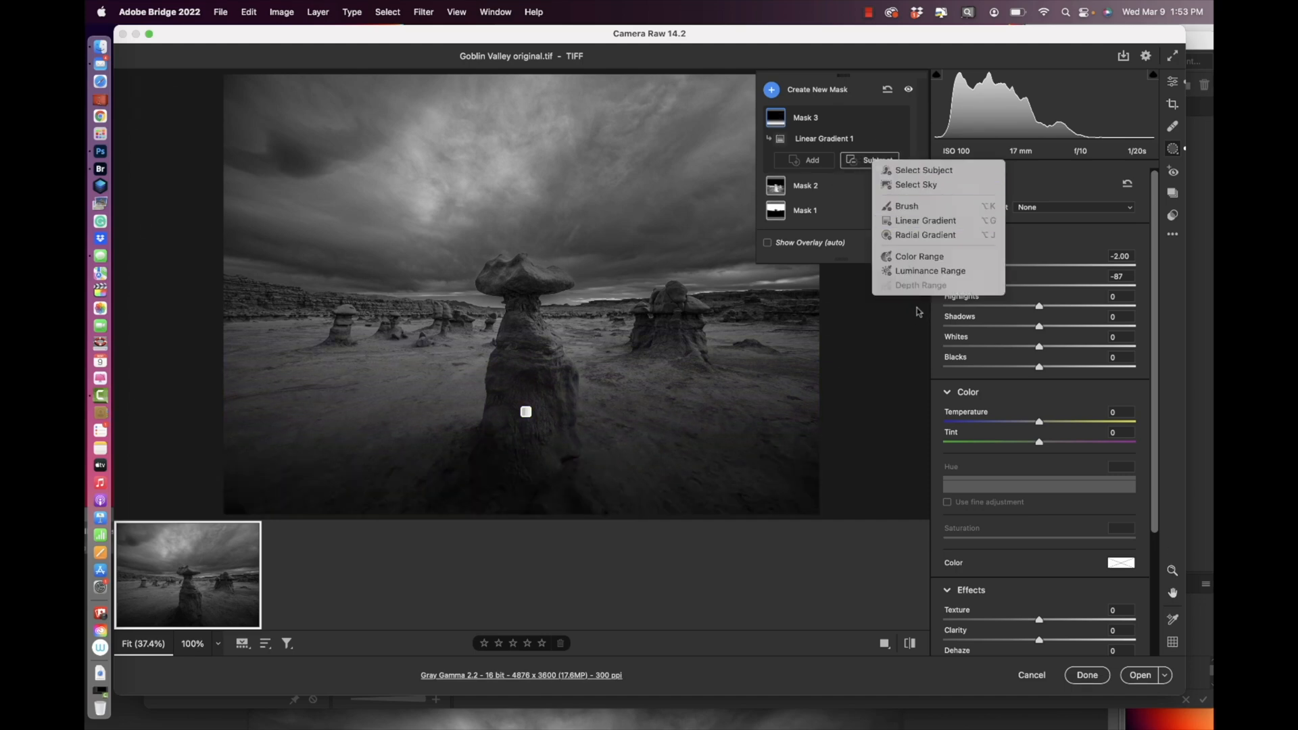
{"action": "left_click", "coordinate": [907, 206]}
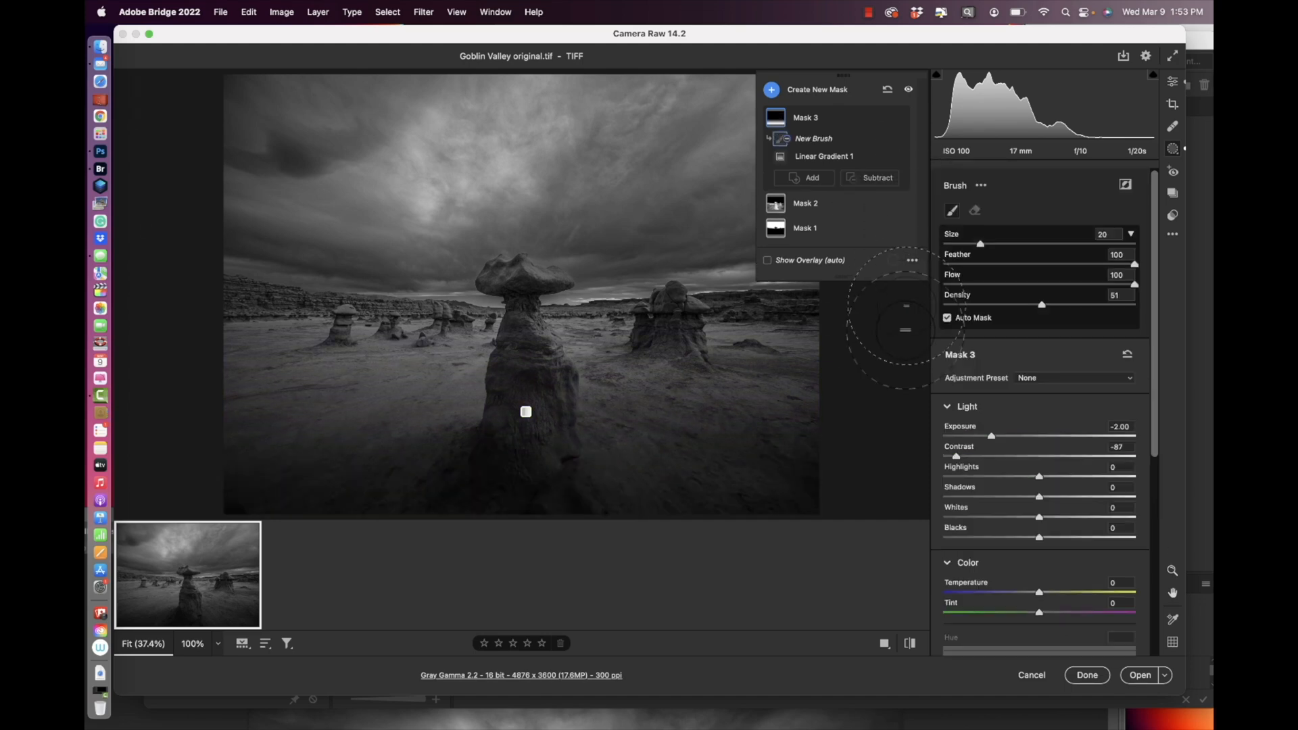
{"action": "left_click_drag", "start_coordinate": [1041, 306], "coordinate": [1018, 305]}
{"action": "mouse_move", "coordinate": [419, 434]}
{"action": "left_mouse_down"}
{"action": "mouse_move", "coordinate": [301, 459]}
{"action": "mouse_move", "coordinate": [171, 528]}
{"action": "left_mouse_up"}
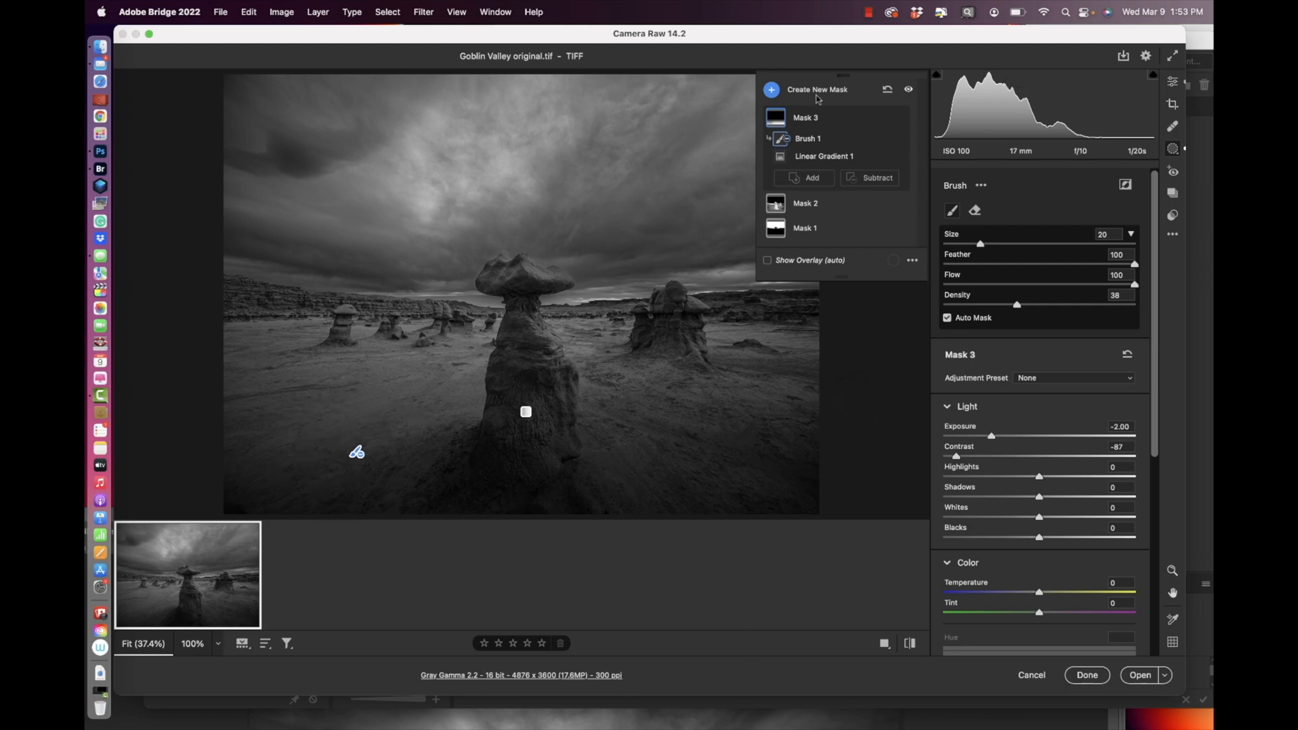
- Add a linear gradient mask from the photo's upper edge down to the central rock's cap, with Exposure -0.75 and Contrast -67
{"action": "left_click", "coordinate": [792, 91]}
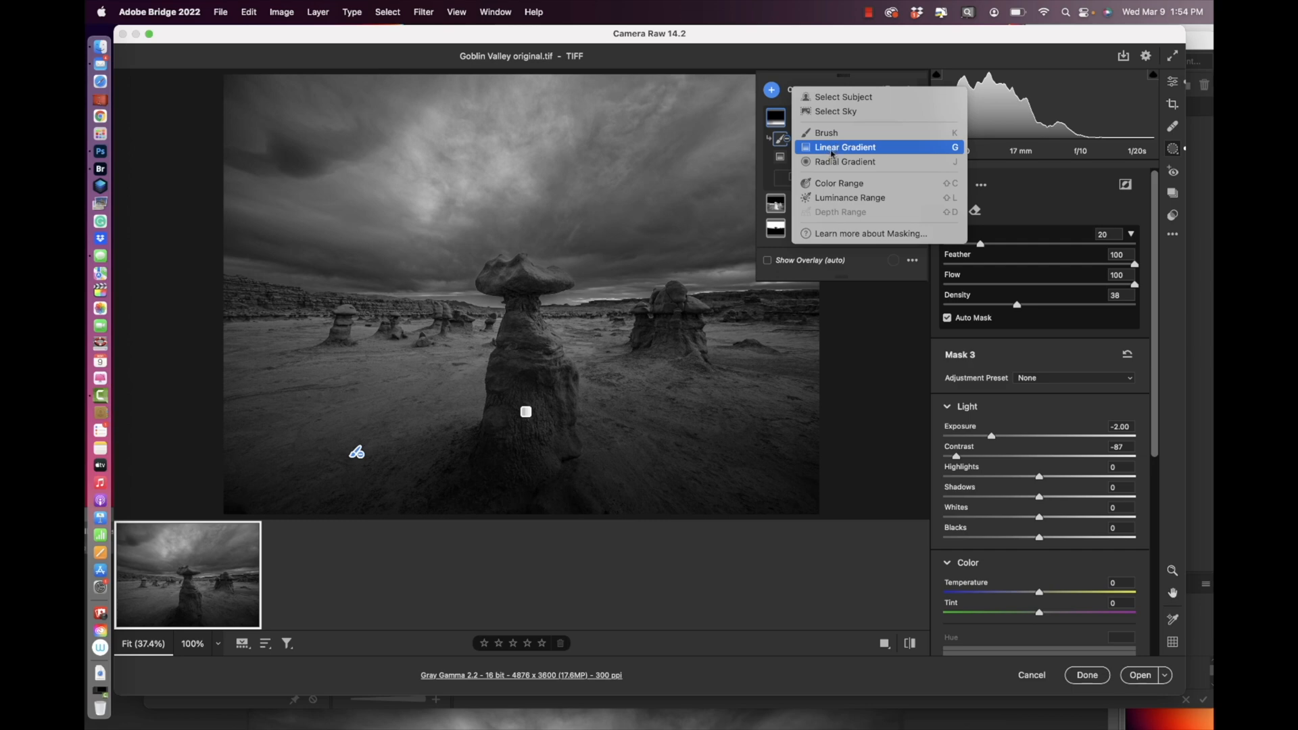
{"action": "left_click", "coordinate": [832, 148]}
{"action": "left_click_drag", "start_coordinate": [545, 72], "coordinate": [547, 284]}
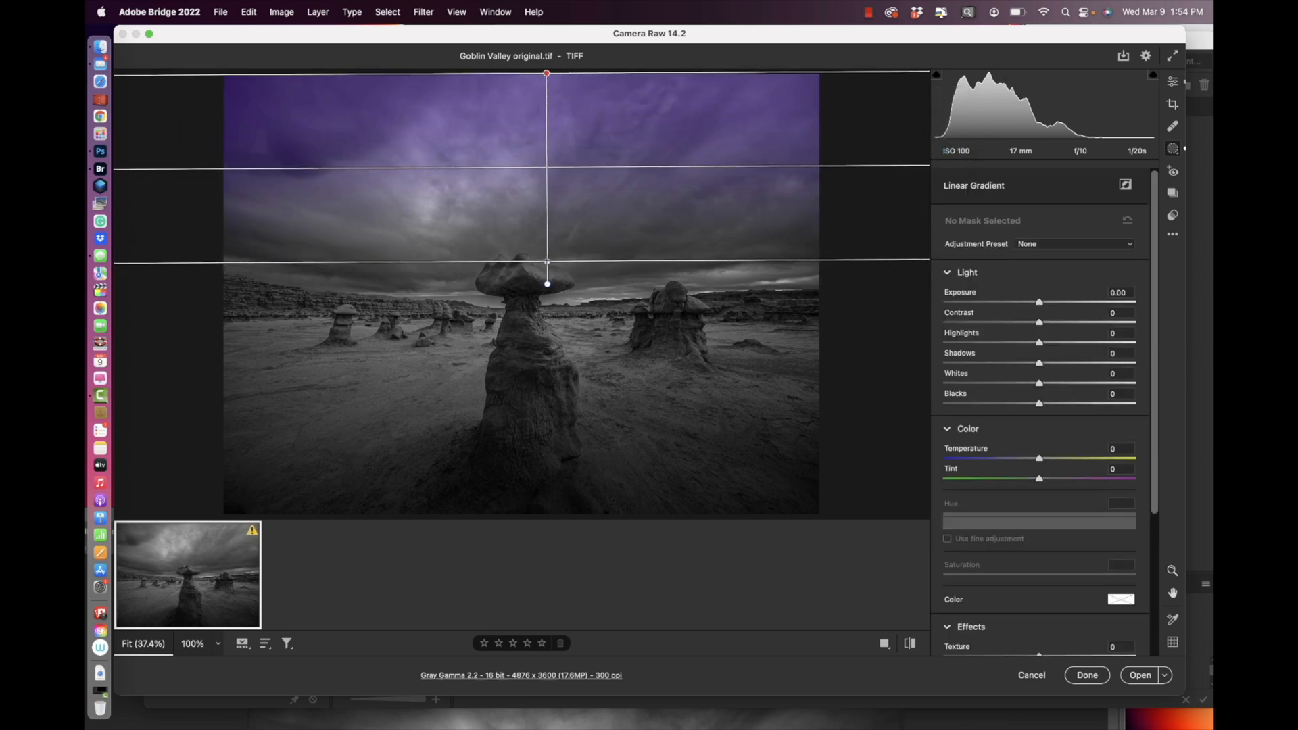
{"action": "mouse_move", "coordinate": [1039, 302]}
{"action": "left_mouse_down"}
{"action": "mouse_move", "coordinate": [974, 324]}
{"action": "mouse_move", "coordinate": [1022, 302]}
{"action": "left_mouse_up"}
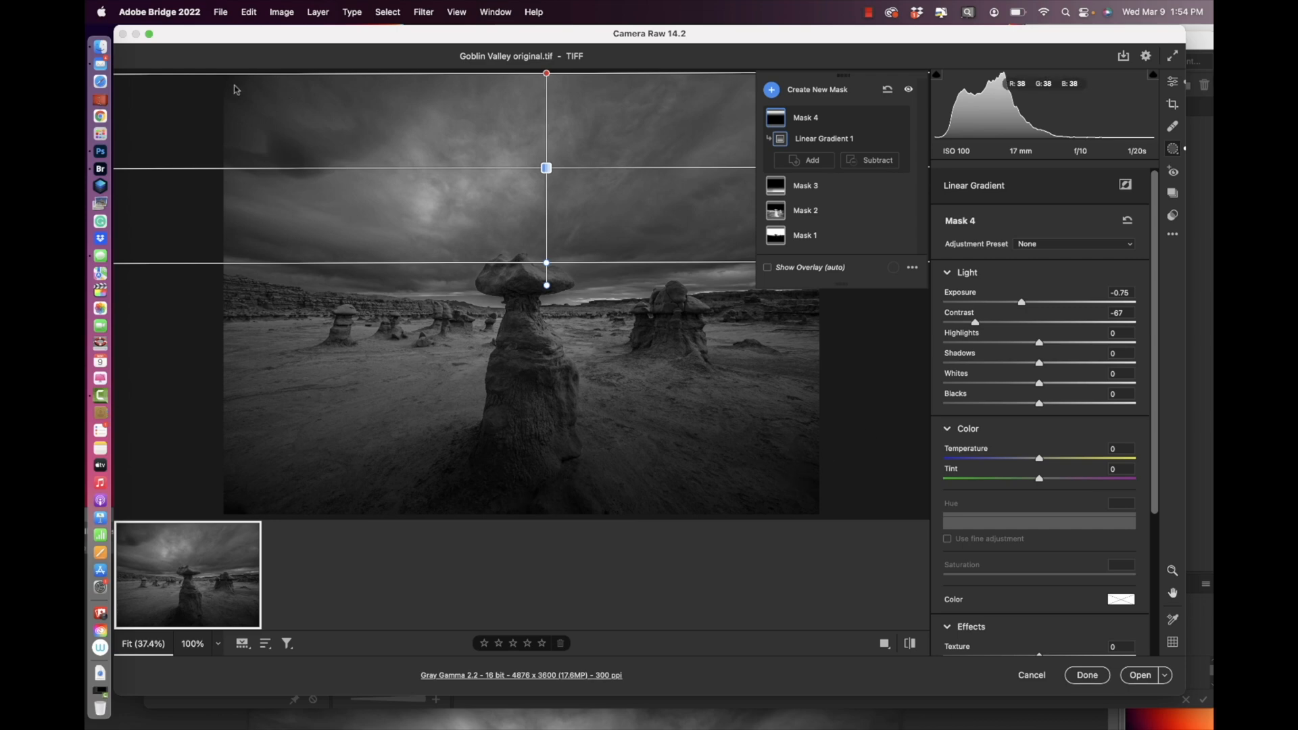
- Subtract a size 20 brush with reduced density from the sky gradient mask, painting over the upper-left corner of the sky
{"action": "left_click", "coordinate": [878, 160]}
{"action": "left_click", "coordinate": [914, 204]}
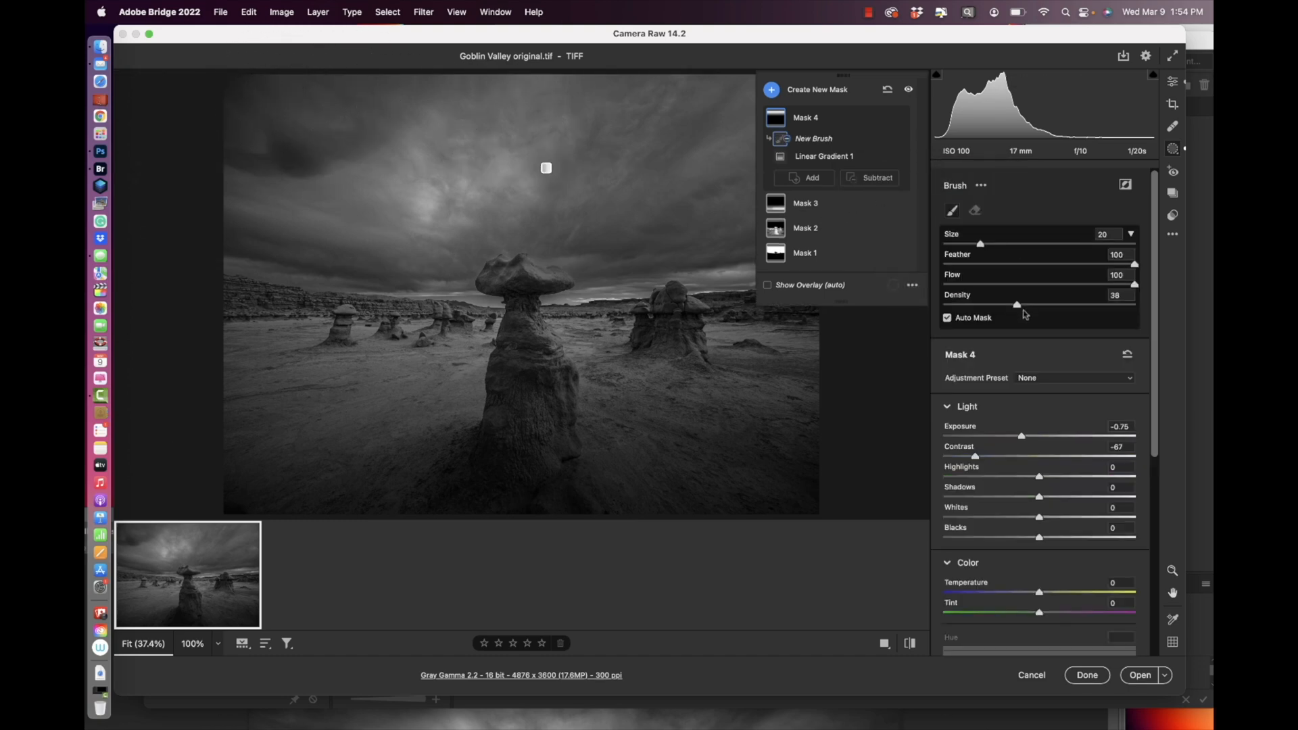
{"action": "left_click_drag", "start_coordinate": [1014, 307], "coordinate": [998, 314]}
{"action": "mouse_move", "coordinate": [270, 98]}
{"action": "left_mouse_down"}
{"action": "mouse_move", "coordinate": [321, 77]}
{"action": "mouse_move", "coordinate": [287, 115]}
{"action": "mouse_move", "coordinate": [321, 124]}
{"action": "mouse_move", "coordinate": [376, 79]}
{"action": "mouse_move", "coordinate": [230, 113]}
{"action": "mouse_move", "coordinate": [291, 129]}
{"action": "left_mouse_up"}
- Add a brush mask of size 9 and density 54 over the dark cloud at the sky's left edge, with Exposure +0.50
{"action": "left_click", "coordinate": [780, 91]}
{"action": "left_click", "coordinate": [813, 139]}
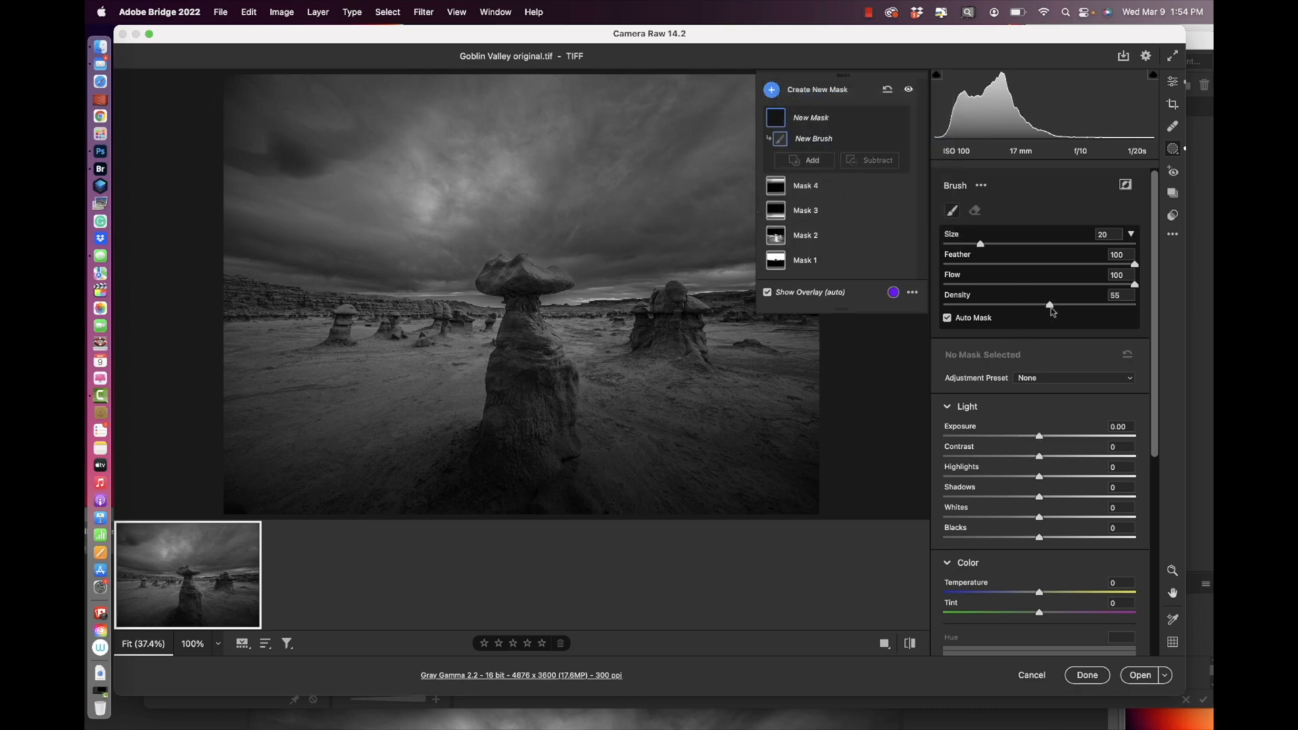
{"action": "key", "text": "bracketleft"}
{"action": "key", "text": "bracketleft"}
{"action": "key", "text": "bracketleft"}
{"action": "key", "text": "bracketleft"}
{"action": "key", "text": "bracketleft"}
{"action": "key", "text": "bracketleft"}
{"action": "key", "text": "bracketright"}
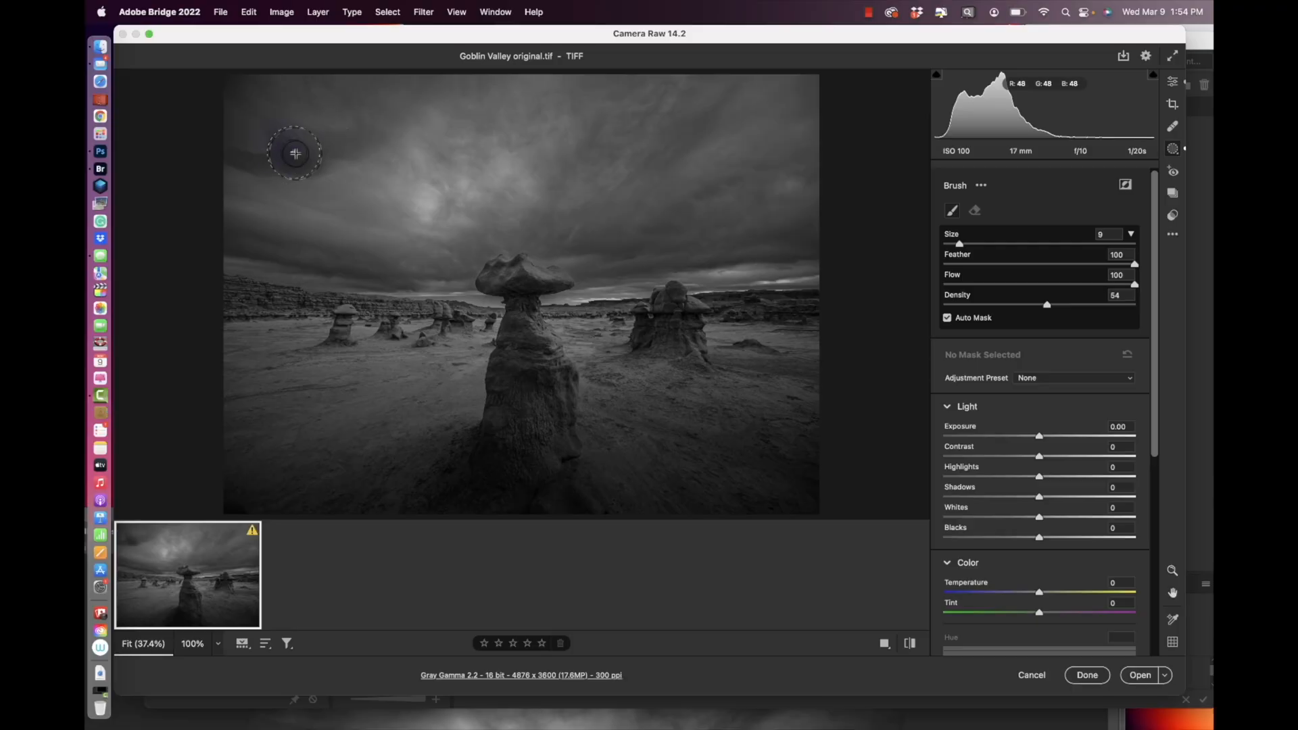
{"action": "mouse_move", "coordinate": [294, 157]}
{"action": "left_mouse_down"}
{"action": "mouse_move", "coordinate": [357, 145]}
{"action": "mouse_move", "coordinate": [289, 171]}
{"action": "mouse_move", "coordinate": [288, 155]}
{"action": "mouse_move", "coordinate": [222, 161]}
{"action": "left_mouse_up"}
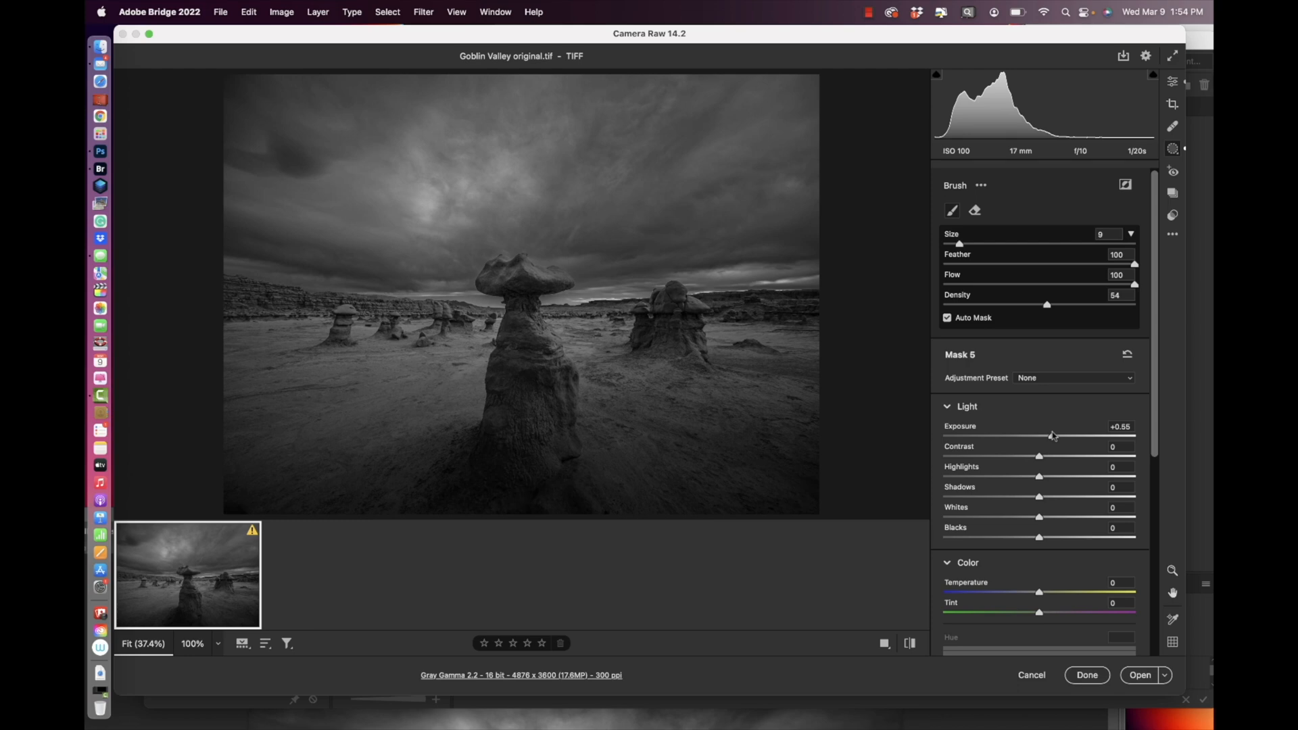
{"action": "left_click_drag", "start_coordinate": [1053, 436], "coordinate": [1051, 436]}
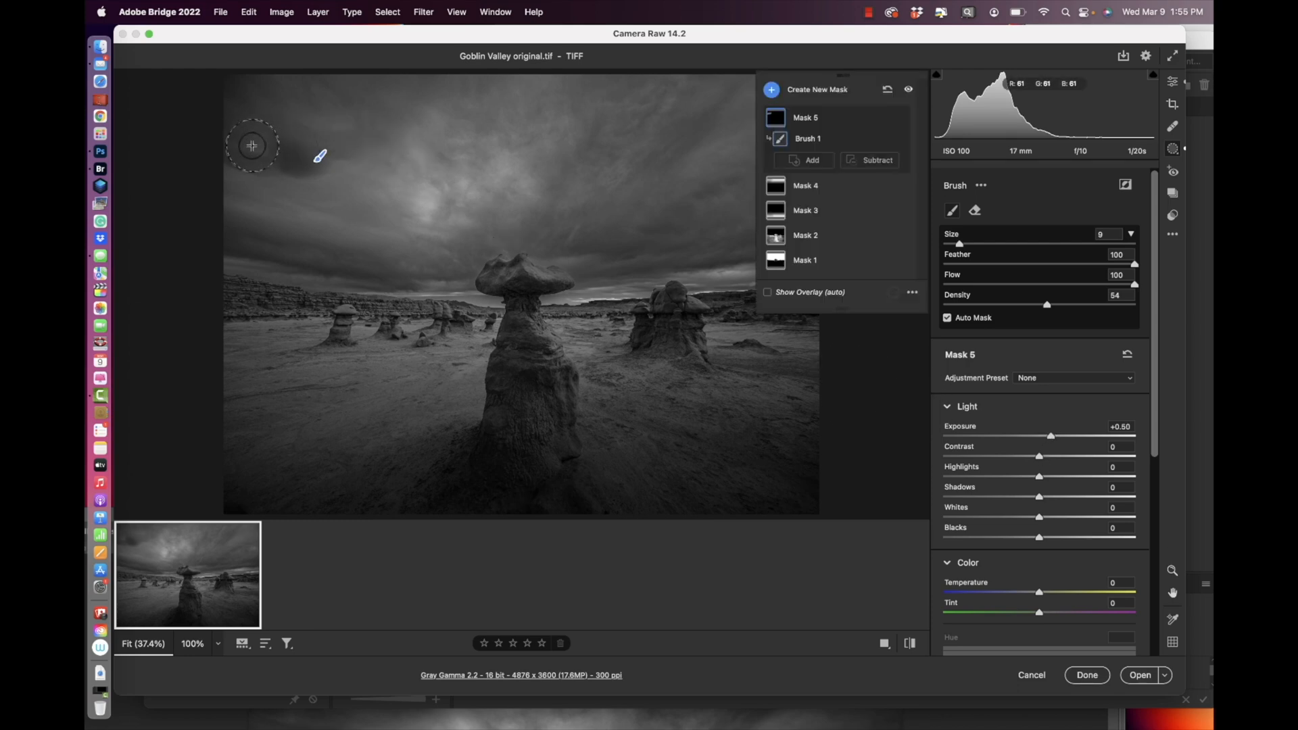
- Subtract a size 9, density 54 brush from the cloud mask, painting over the sky just above and left of the dark cloud
{"action": "left_click", "coordinate": [884, 161]}
{"action": "left_click", "coordinate": [919, 204]}
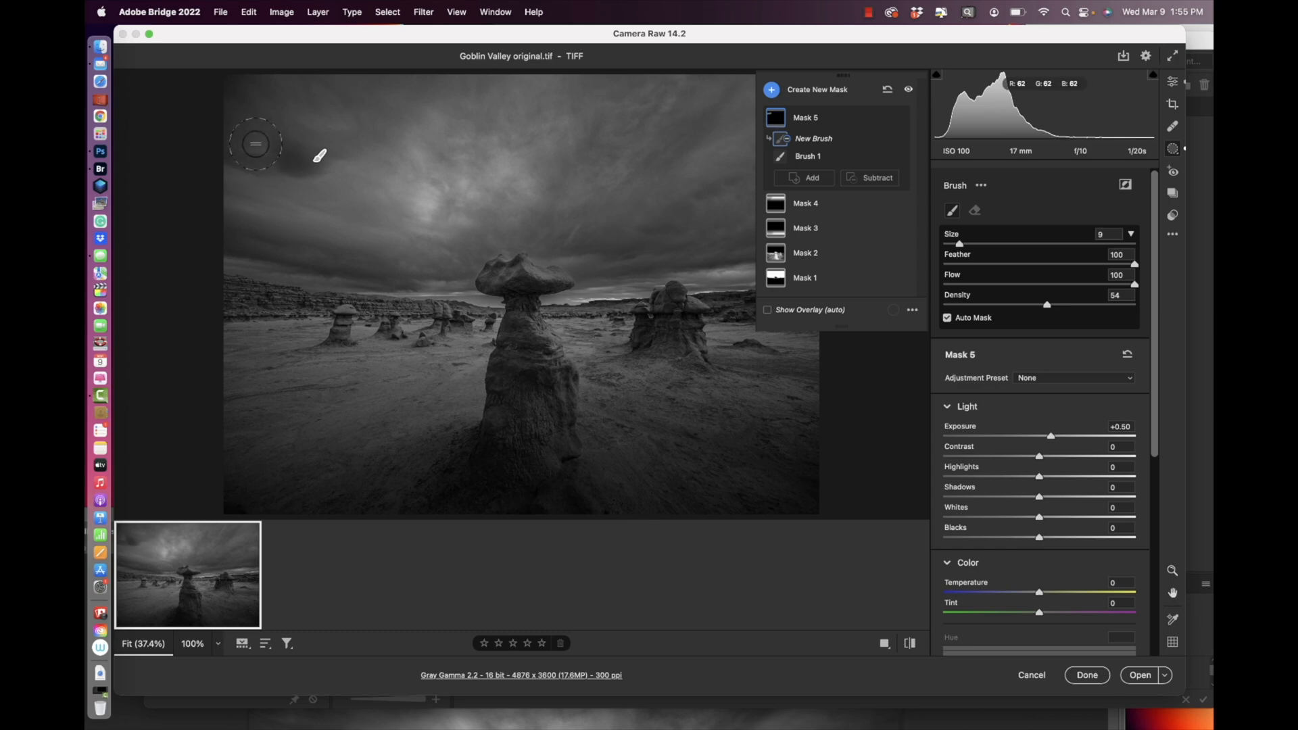
{"action": "left_click_drag", "start_coordinate": [255, 138], "coordinate": [272, 123]}
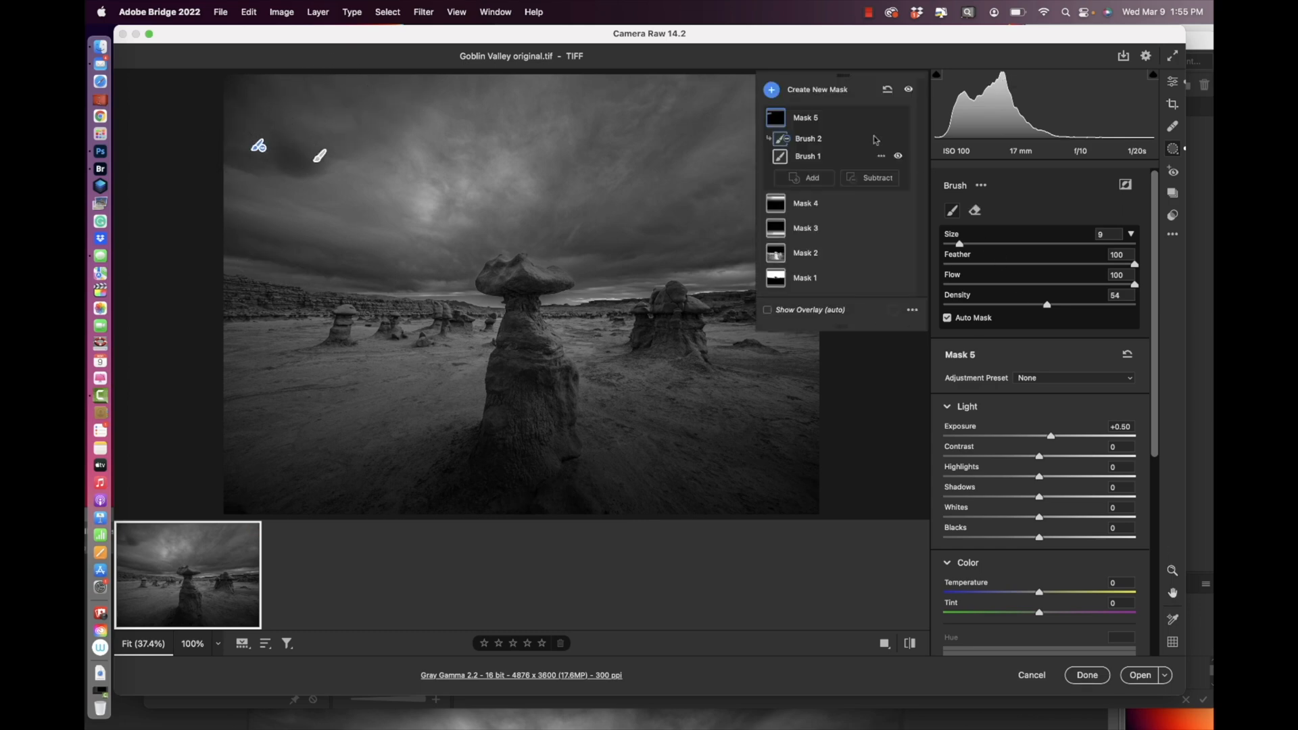
- Add another brush mask of size 7 and density 76 on the dark cloud's core, with Exposure +1.00
{"action": "left_click", "coordinate": [791, 90]}
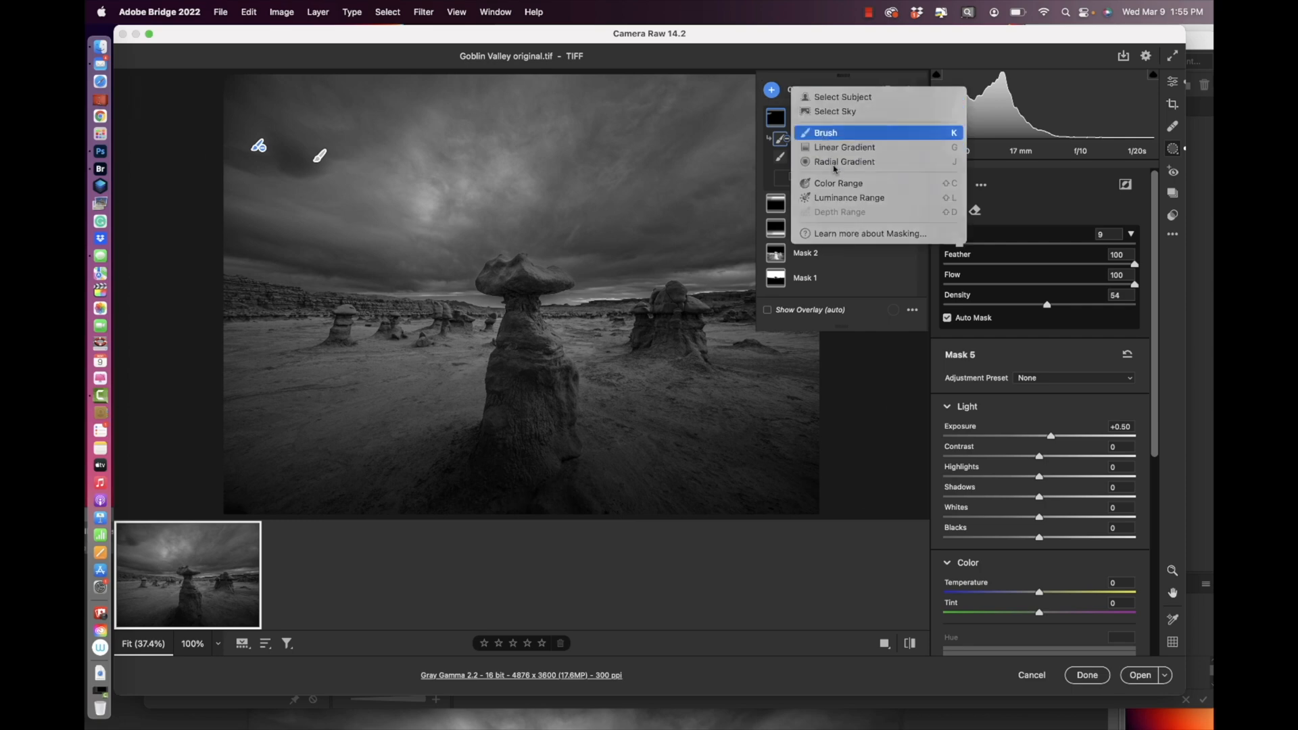
{"action": "left_click", "coordinate": [826, 133]}
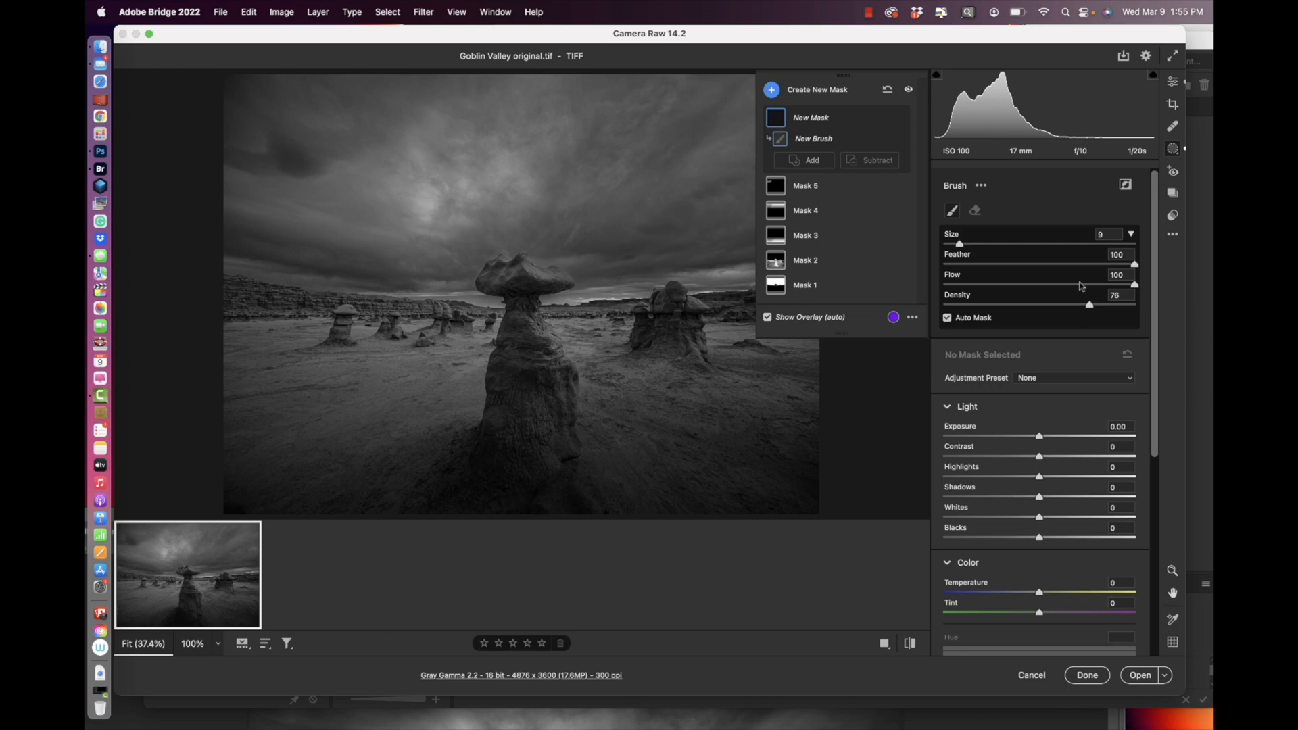
{"action": "key", "text": "bracketleft"}
{"action": "key", "text": "bracketleft"}
{"action": "left_click_drag", "start_coordinate": [283, 151], "coordinate": [292, 159]}
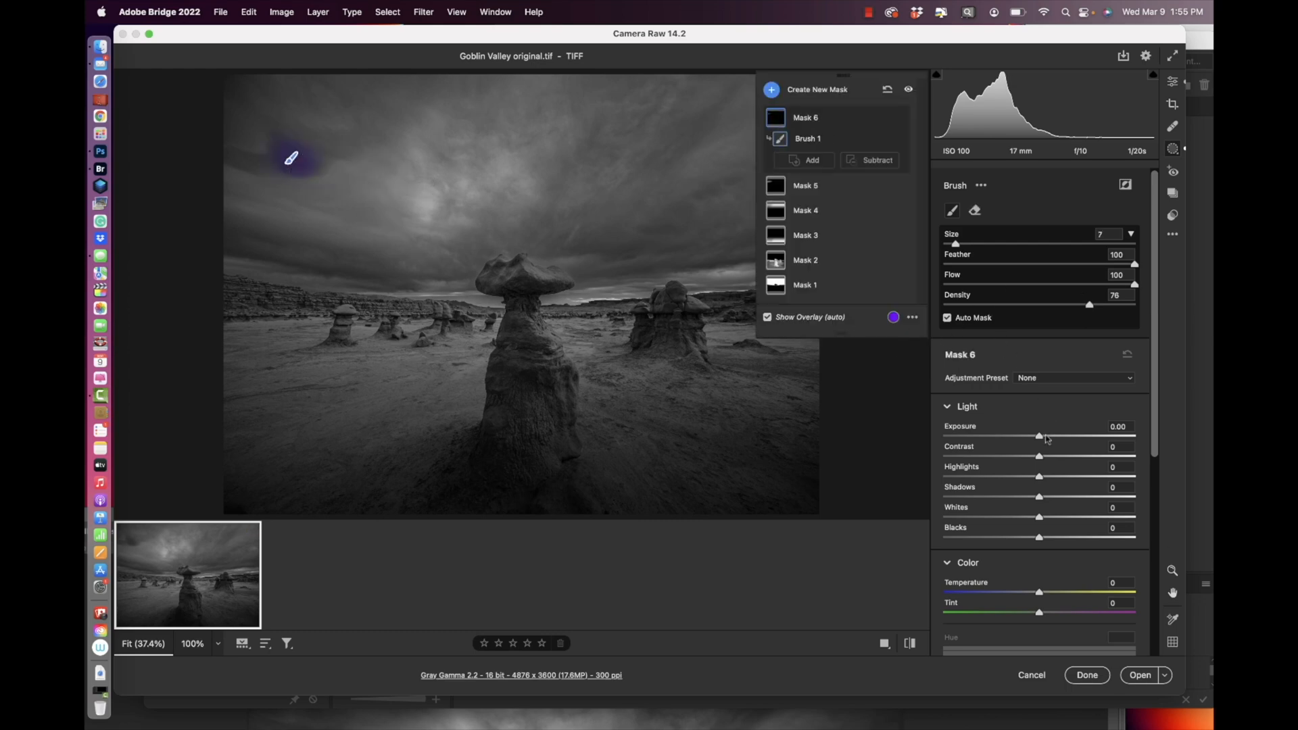
{"action": "left_click_drag", "start_coordinate": [1041, 436], "coordinate": [1064, 432]}
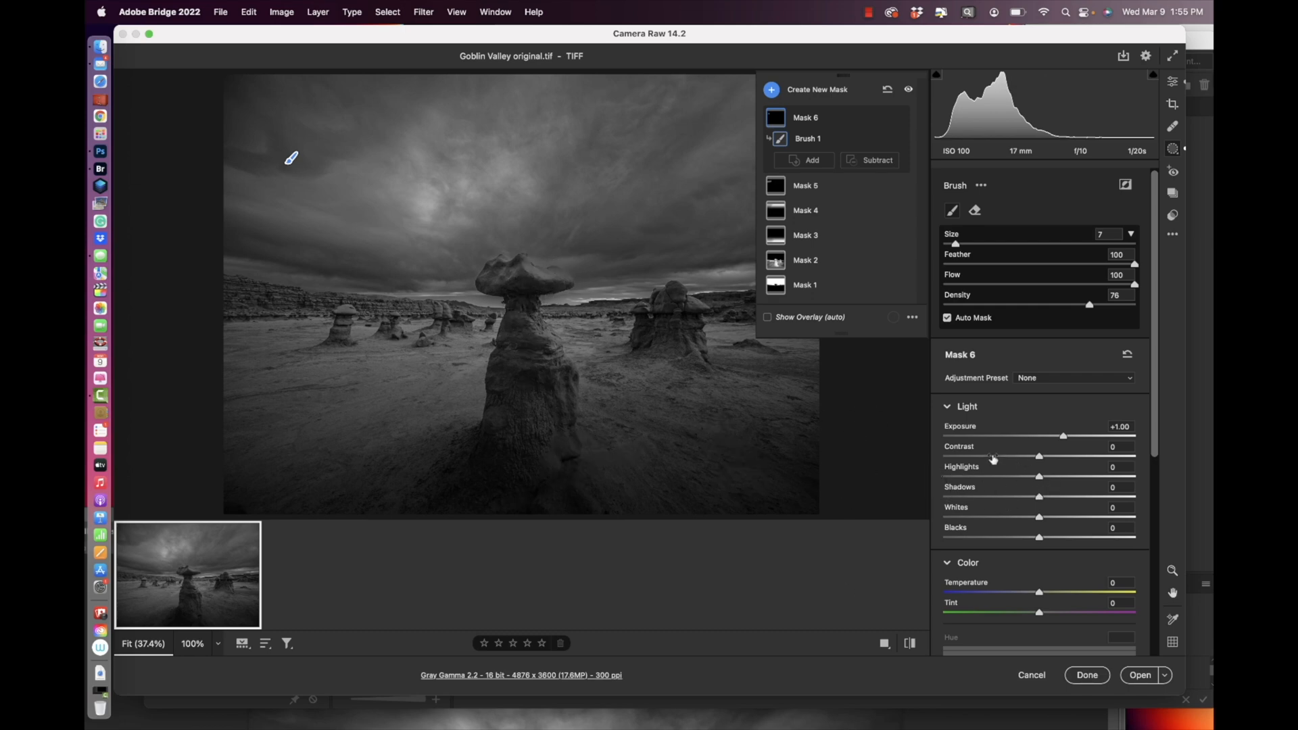
- Create a brush mask over the central rock at density 100, using size 7 for the body and size 4 for the cap's edges
{"action": "left_click", "coordinate": [771, 90]}
{"action": "left_click", "coordinate": [824, 135]}
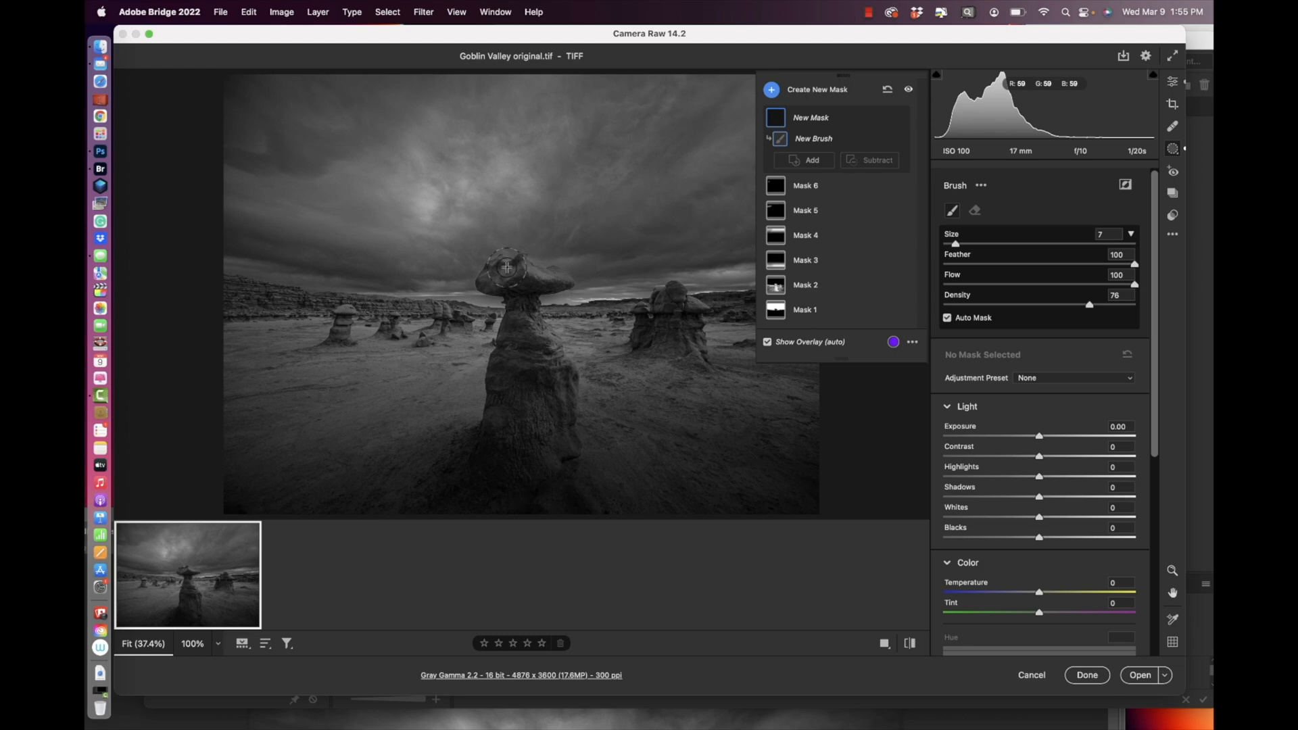
{"action": "key", "text": "super+equal"}
{"action": "key", "text": "super+equal"}
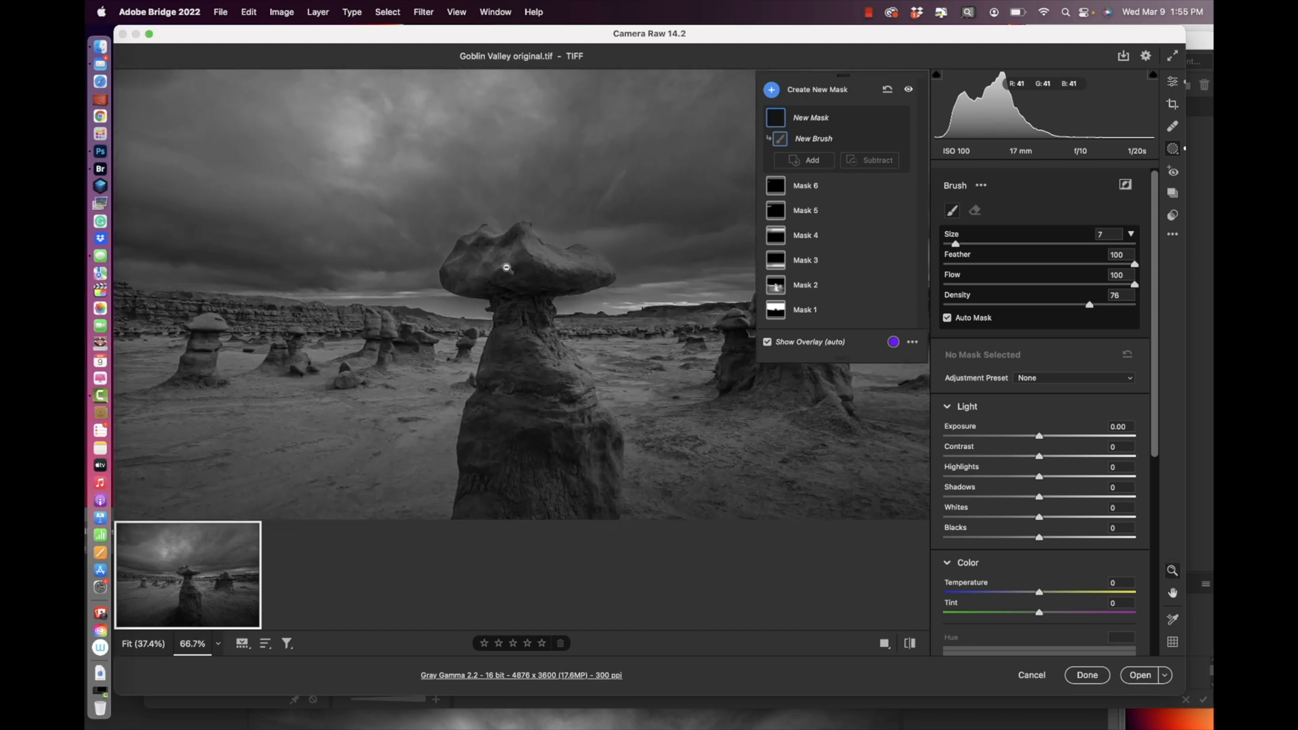
{"action": "key", "text": "space"}
{"action": "left_click_drag", "start_coordinate": [640, 377], "coordinate": [551, 285]}
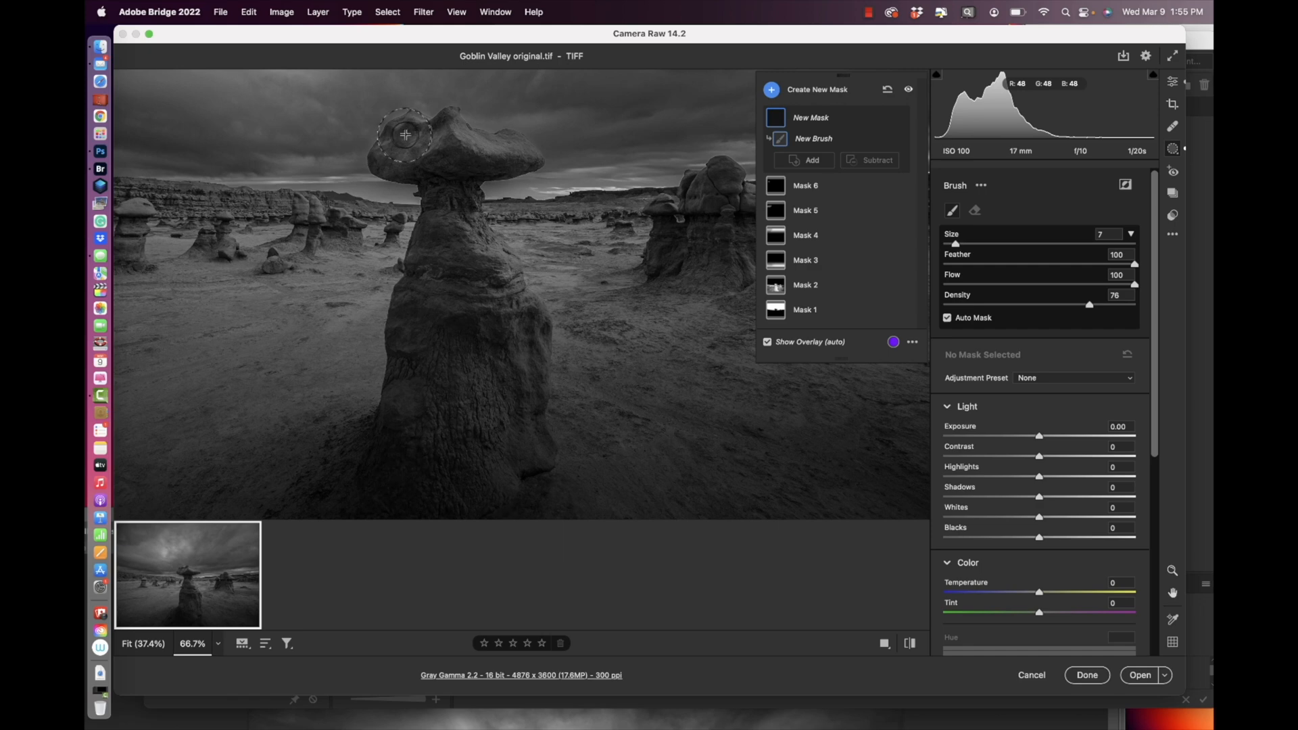
{"action": "left_click_drag", "start_coordinate": [406, 135], "coordinate": [406, 134]}
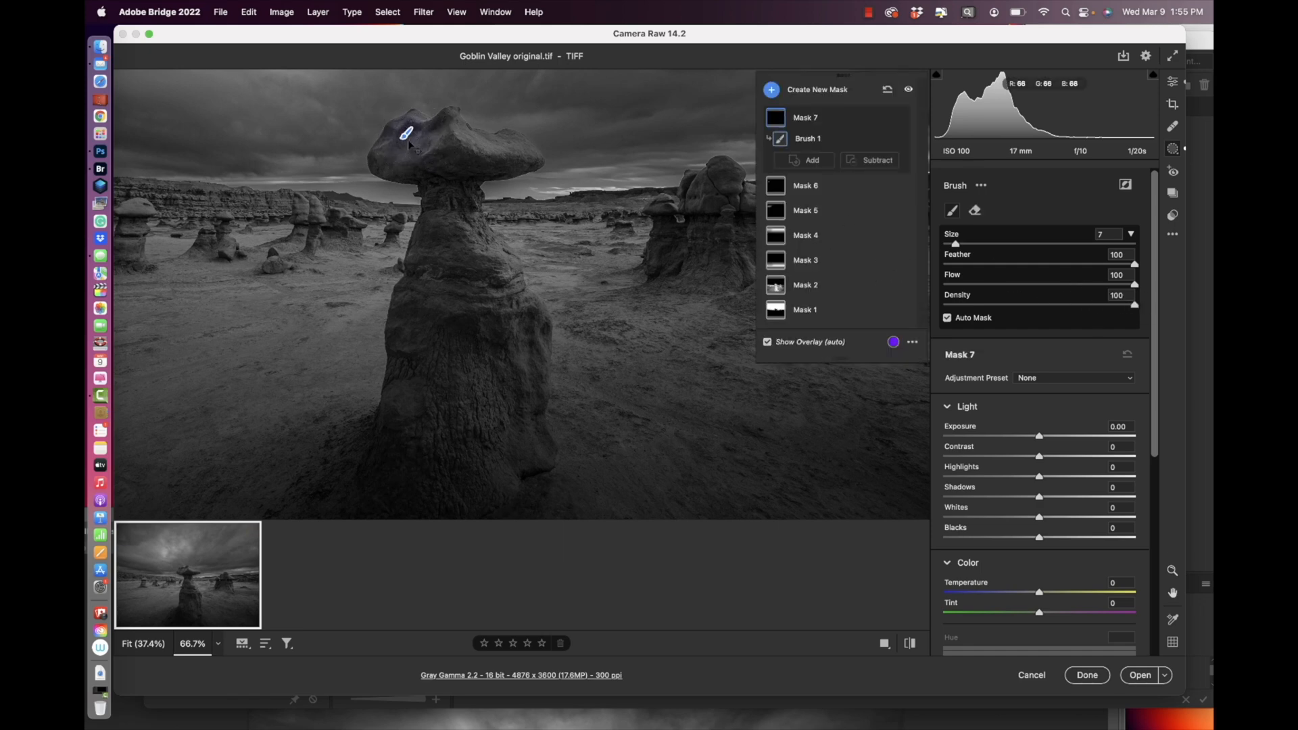
{"action": "mouse_move", "coordinate": [405, 137]}
{"action": "left_mouse_down"}
{"action": "mouse_move", "coordinate": [517, 154]}
{"action": "mouse_move", "coordinate": [389, 155]}
{"action": "mouse_move", "coordinate": [402, 140]}
{"action": "mouse_move", "coordinate": [435, 162]}
{"action": "mouse_move", "coordinate": [448, 210]}
{"action": "mouse_move", "coordinate": [414, 311]}
{"action": "mouse_move", "coordinate": [414, 369]}
{"action": "mouse_move", "coordinate": [448, 407]}
{"action": "mouse_move", "coordinate": [466, 230]}
{"action": "mouse_move", "coordinate": [532, 325]}
{"action": "mouse_move", "coordinate": [522, 426]}
{"action": "mouse_move", "coordinate": [495, 415]}
{"action": "mouse_move", "coordinate": [486, 376]}
{"action": "mouse_move", "coordinate": [467, 427]}
{"action": "left_mouse_up"}
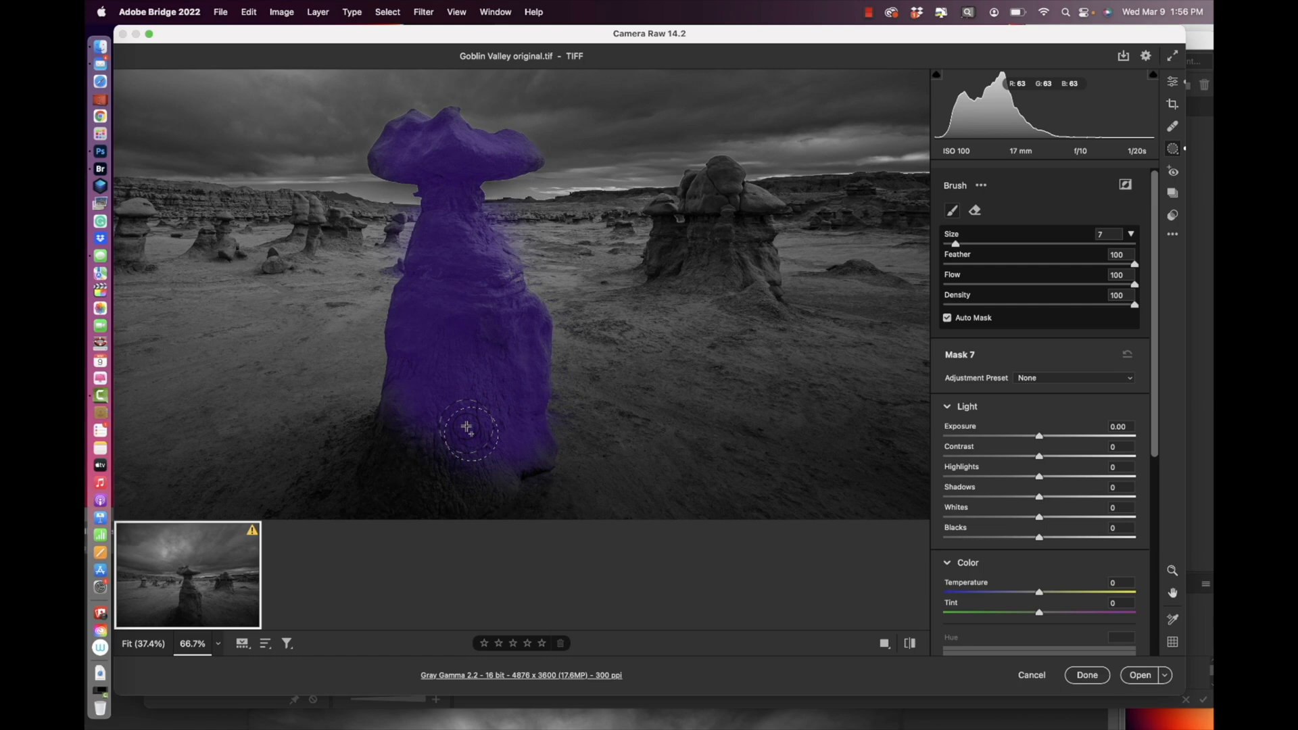
{"action": "key", "text": "bracketleft"}
{"action": "left_click_drag", "start_coordinate": [386, 158], "coordinate": [384, 161]}
{"action": "left_click_drag", "start_coordinate": [522, 165], "coordinate": [535, 161]}
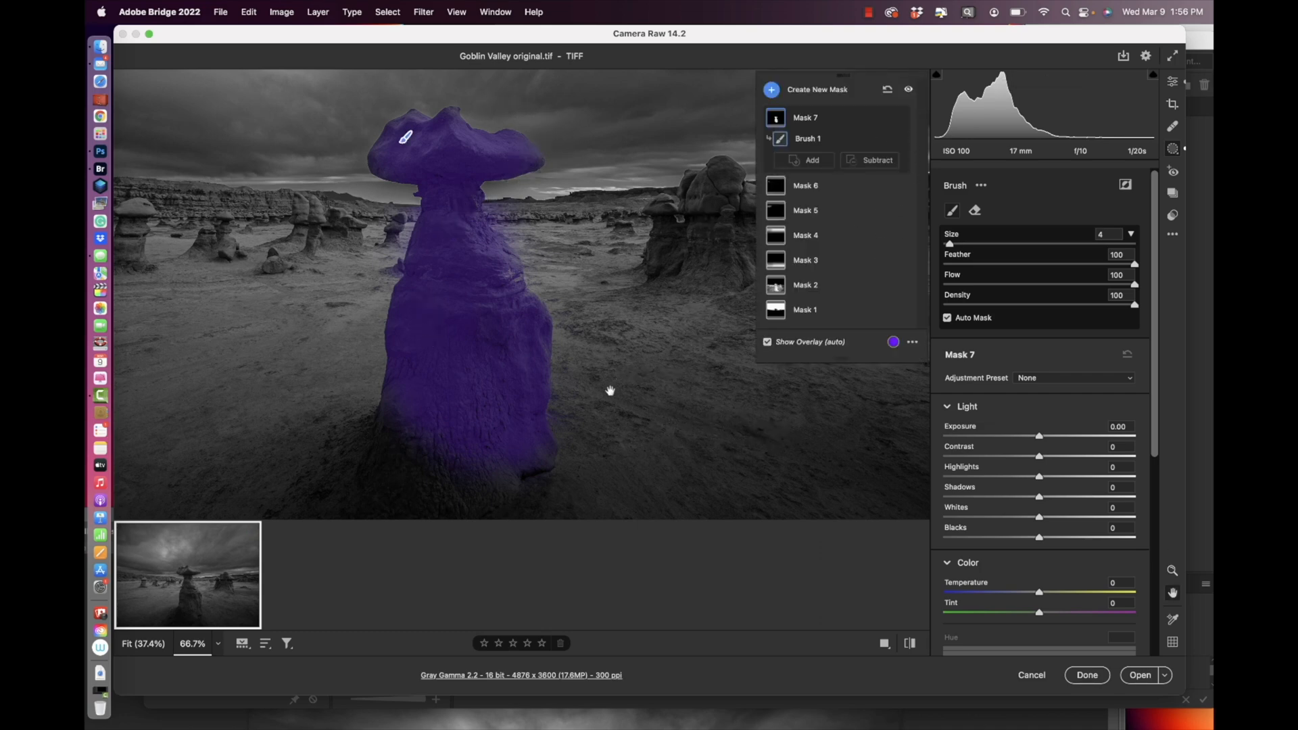
- Extend the central rock mask over the rock's base with a brush of size 9 and density 39
{"action": "left_click_drag", "start_coordinate": [608, 385], "coordinate": [606, 255]}
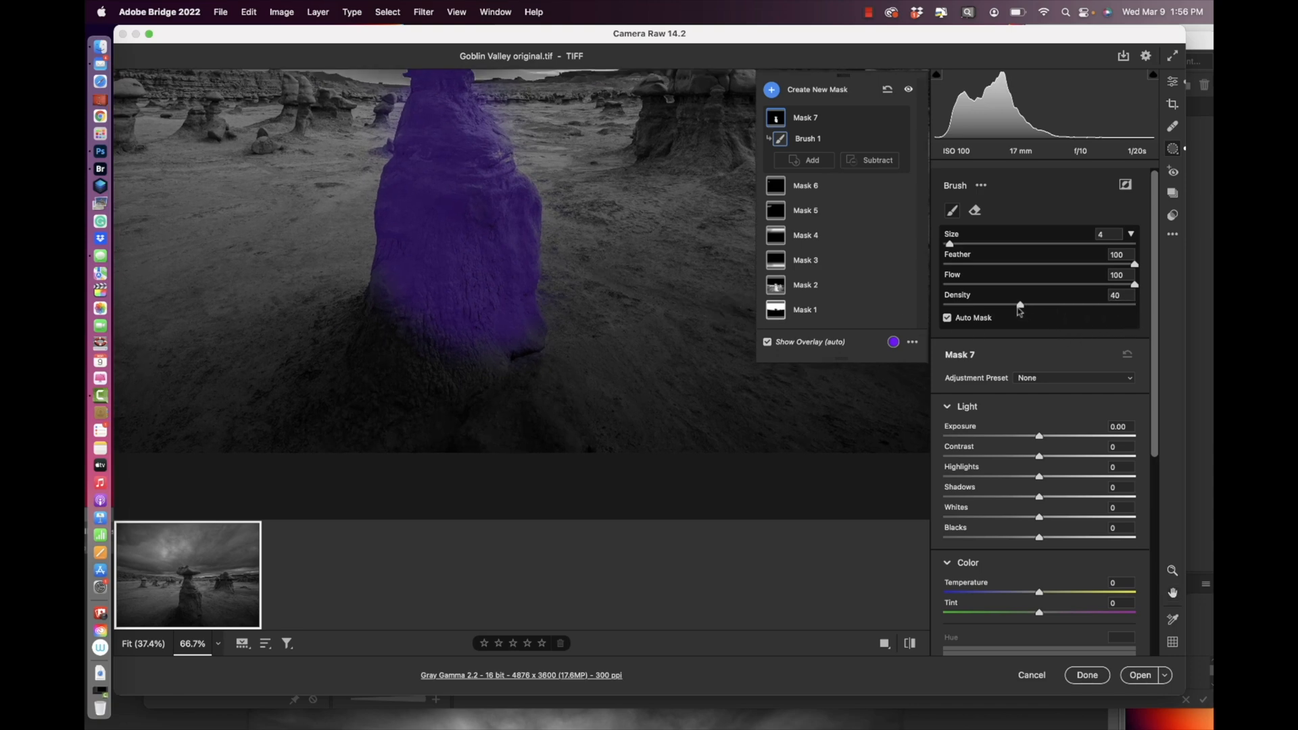
{"action": "key", "text": "]"}
{"action": "key", "text": "]"}
{"action": "key", "text": "]"}
{"action": "key", "text": "]"}
{"action": "key", "text": "]"}
{"action": "mouse_move", "coordinate": [388, 318]}
{"action": "left_mouse_down"}
{"action": "mouse_move", "coordinate": [396, 384]}
{"action": "mouse_move", "coordinate": [504, 356]}
{"action": "mouse_move", "coordinate": [473, 318]}
{"action": "mouse_move", "coordinate": [515, 329]}
{"action": "mouse_move", "coordinate": [378, 311]}
{"action": "left_mouse_up"}
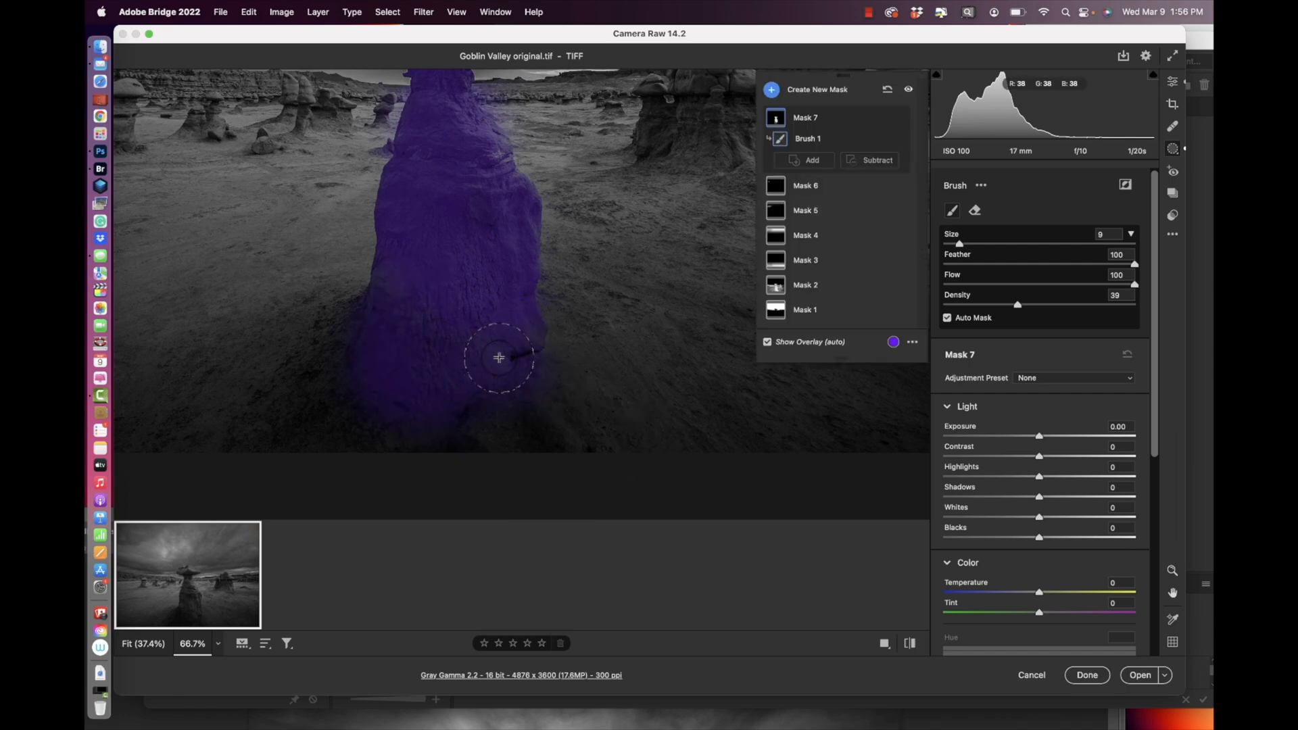
- Set the central rock mask to Exposure +0.25, Contrast +39, Highlights -49, Shadows +15, Whites +31 and Blacks -7
{"action": "key", "text": "super+minus"}
{"action": "key", "text": "super+minus"}
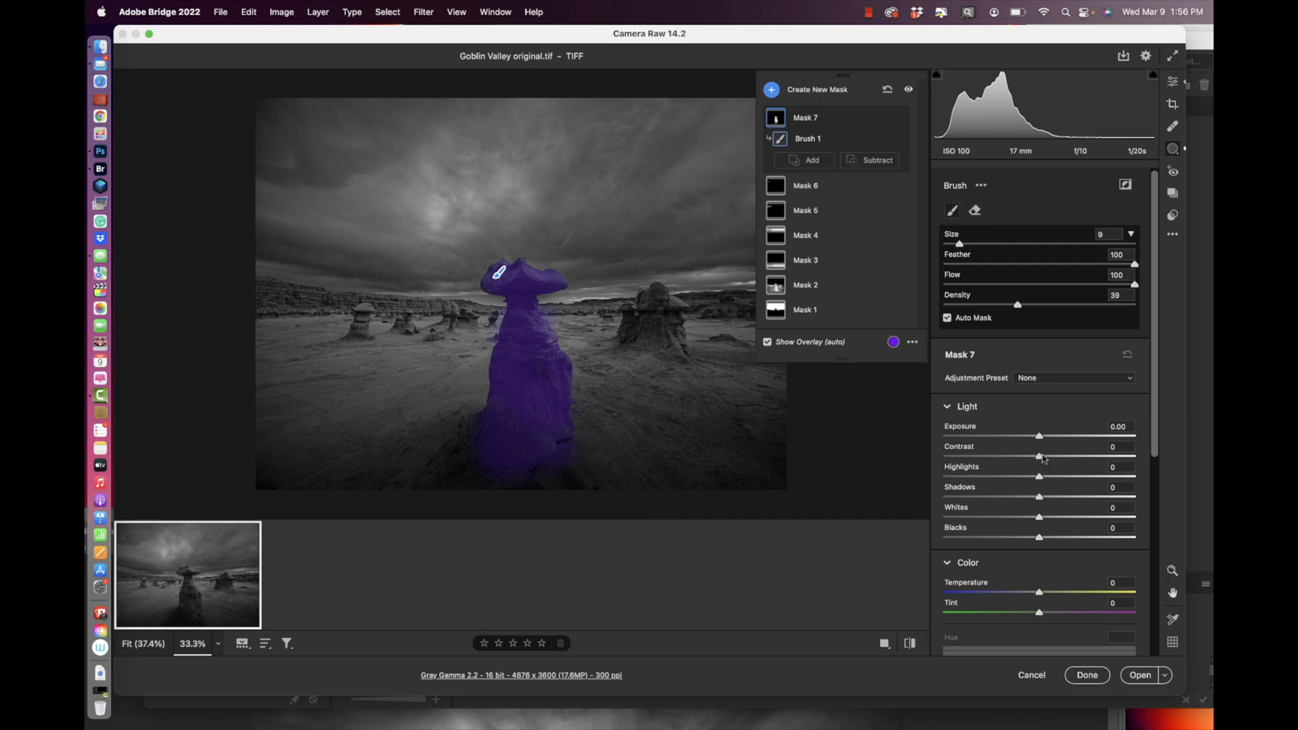
{"action": "left_click_drag", "start_coordinate": [1039, 436], "coordinate": [1043, 539]}
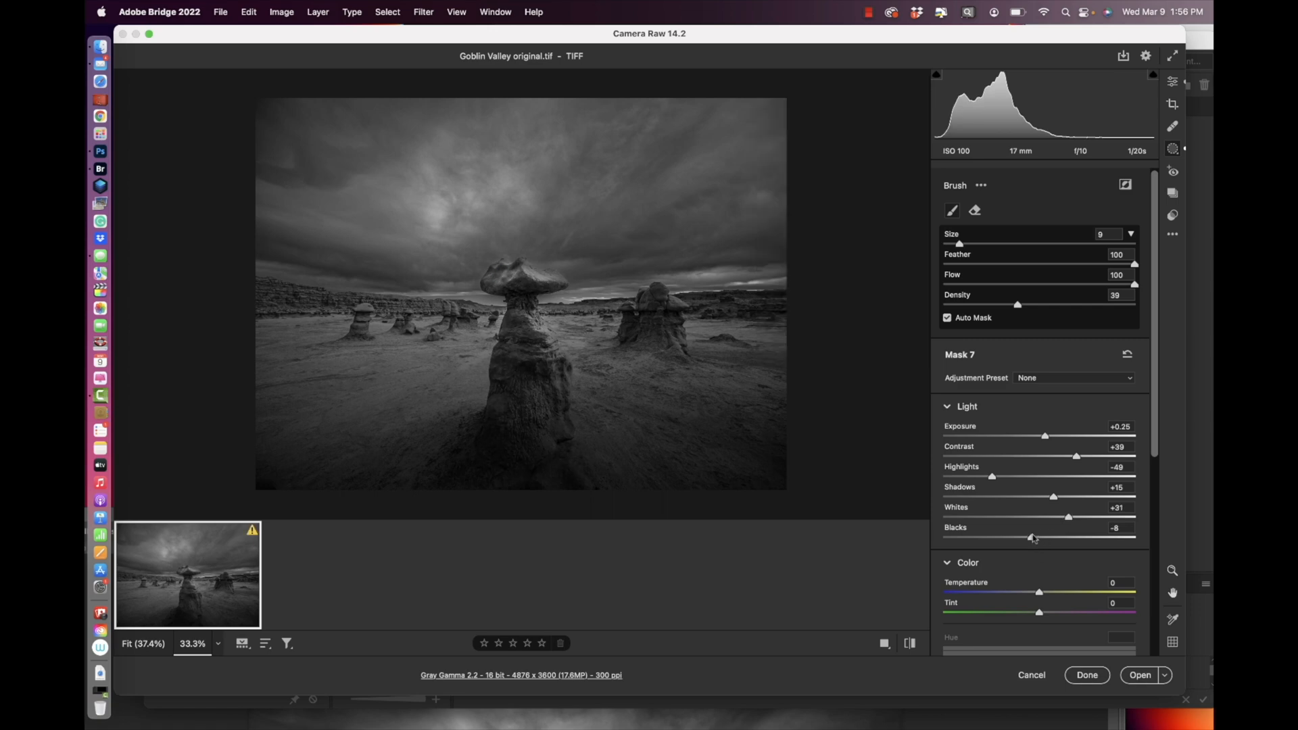
{"action": "left_click_drag", "start_coordinate": [1034, 541], "coordinate": [1035, 542]}
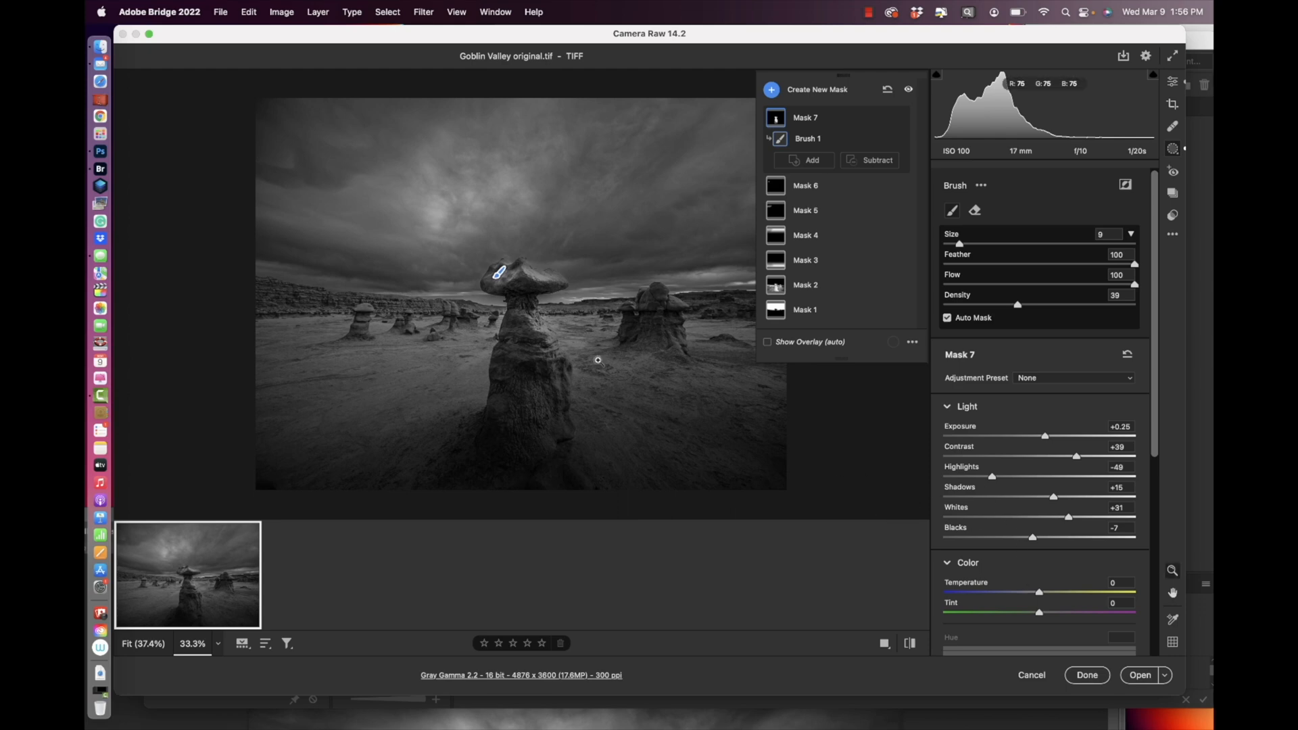
- Subtract a small brush from the central rock mask, painting over parts of the cap and body with the size reduced to 2
{"action": "scroll", "coordinate": [598, 360], "scroll_direction": "up", "scroll_amount": 3}
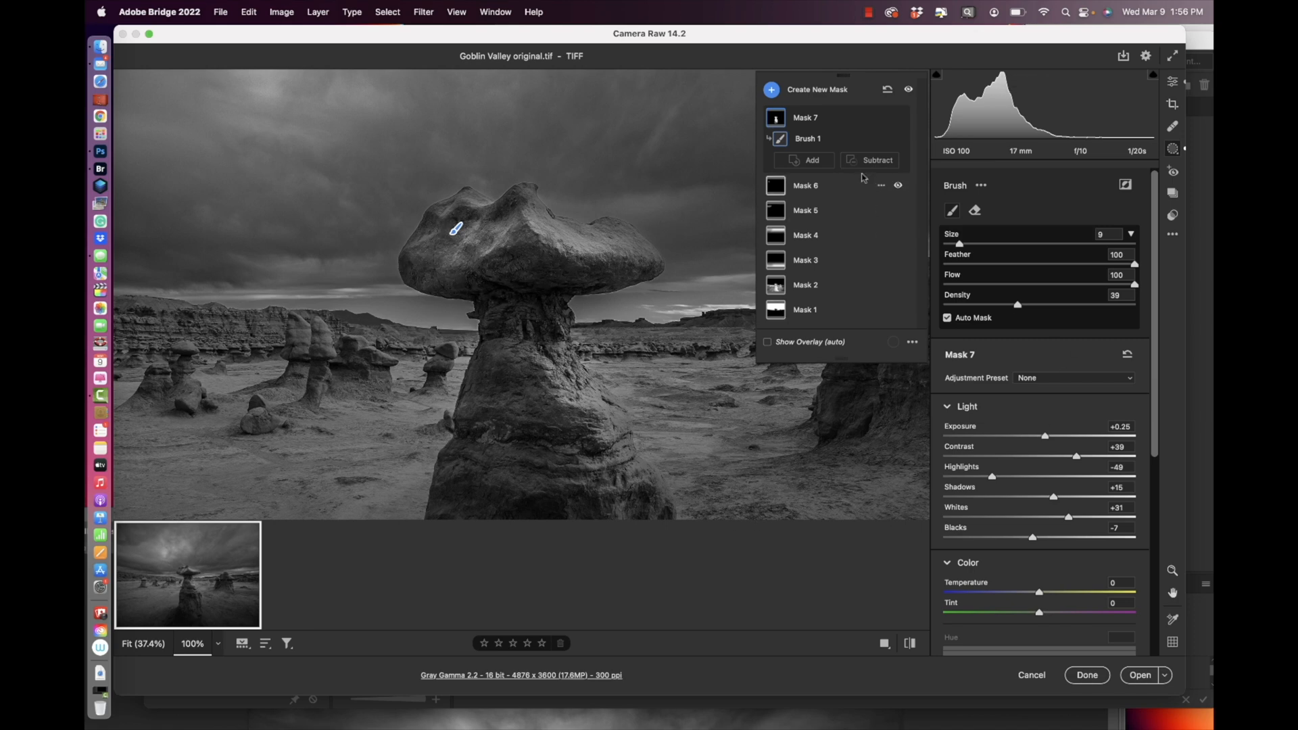
{"action": "left_click", "coordinate": [878, 161]}
{"action": "left_click", "coordinate": [909, 205]}
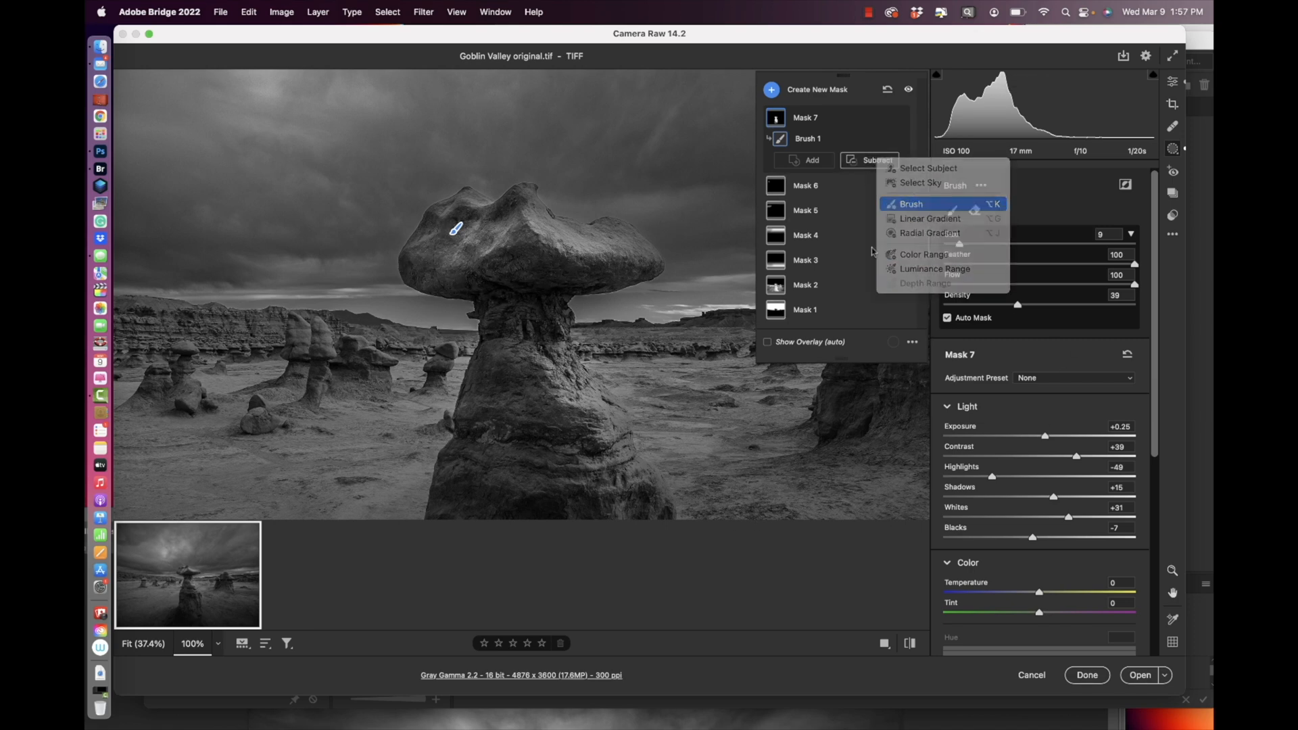
{"action": "key", "text": "bracketleft"}
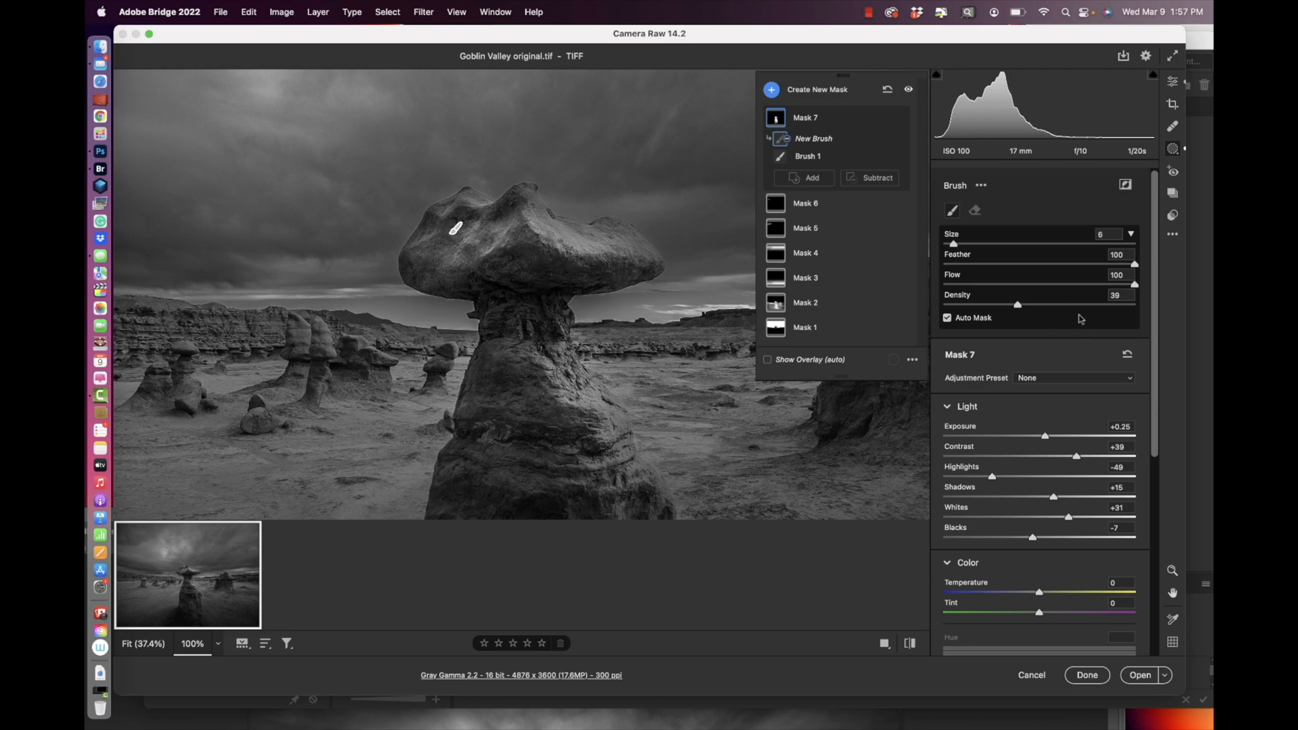
{"action": "key", "text": "bracketleft"}
{"action": "key", "text": "bracketleft"}
{"action": "mouse_move", "coordinate": [538, 221]}
{"action": "left_mouse_down"}
{"action": "mouse_move", "coordinate": [600, 246]}
{"action": "mouse_move", "coordinate": [522, 217]}
{"action": "mouse_move", "coordinate": [453, 251]}
{"action": "mouse_move", "coordinate": [501, 223]}
{"action": "mouse_move", "coordinate": [451, 270]}
{"action": "left_mouse_up"}
{"action": "key", "text": "bracketleft"}
{"action": "key", "text": "bracketleft"}
{"action": "left_click", "coordinate": [577, 397]}
{"action": "left_click", "coordinate": [581, 290]}
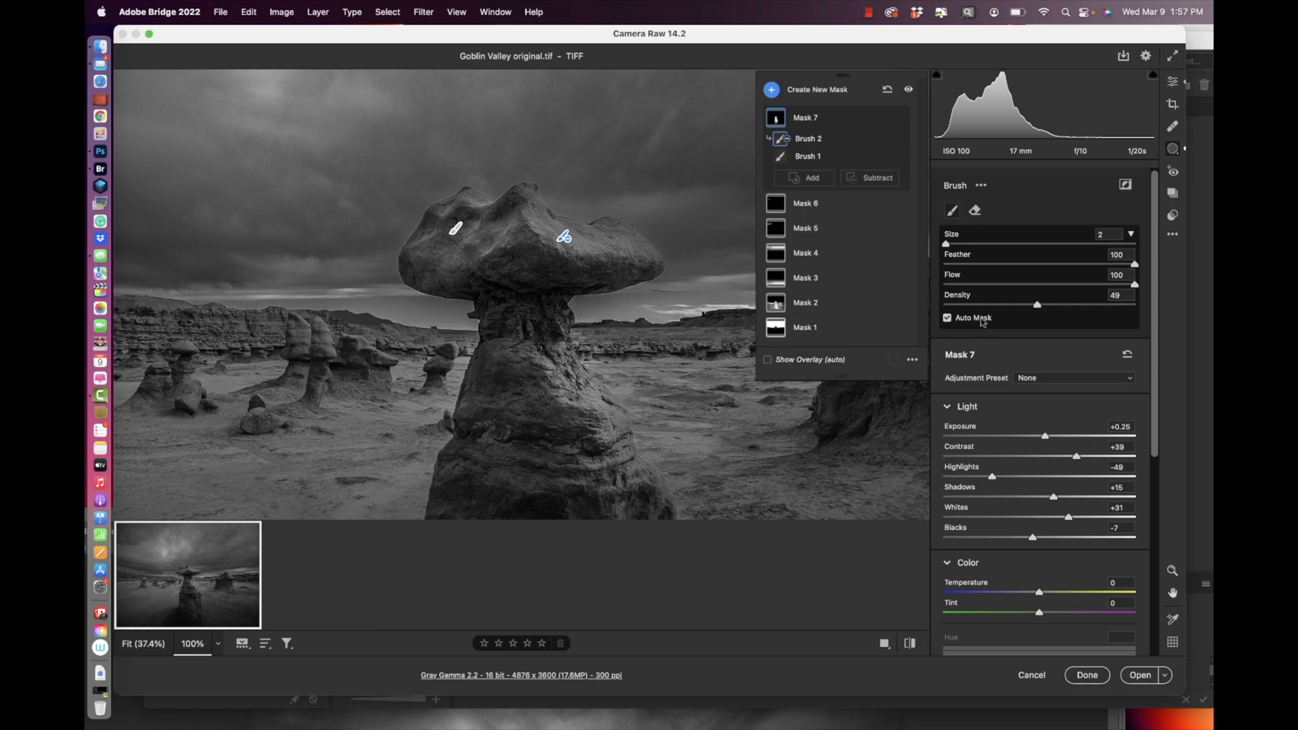
- Raise the central rock mask's Exposure to +0.40 and Contrast to +55
{"action": "key", "text": "super+minus"}
{"action": "key", "text": "super+minus"}
{"action": "key", "text": "super+minus"}
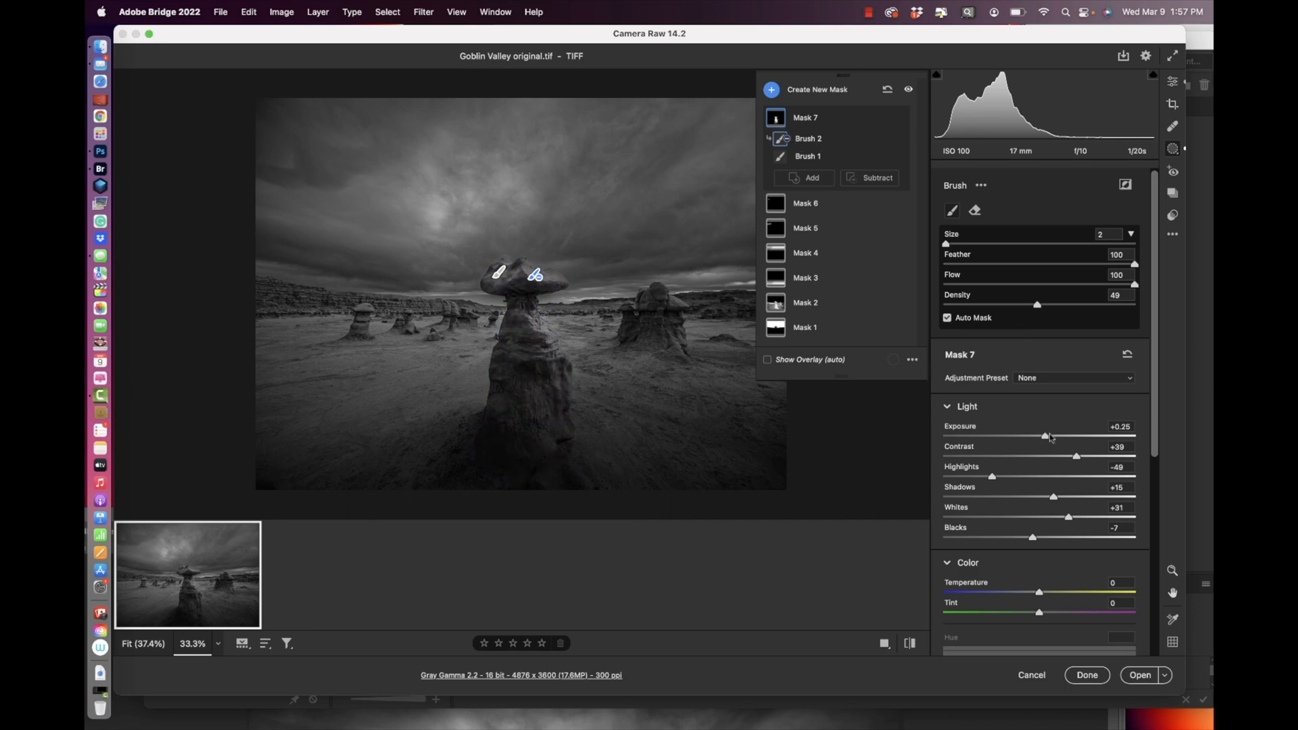
{"action": "mouse_move", "coordinate": [1045, 434]}
{"action": "left_mouse_down"}
{"action": "mouse_move", "coordinate": [1106, 455]}
{"action": "mouse_move", "coordinate": [1091, 458]}
{"action": "left_mouse_up"}
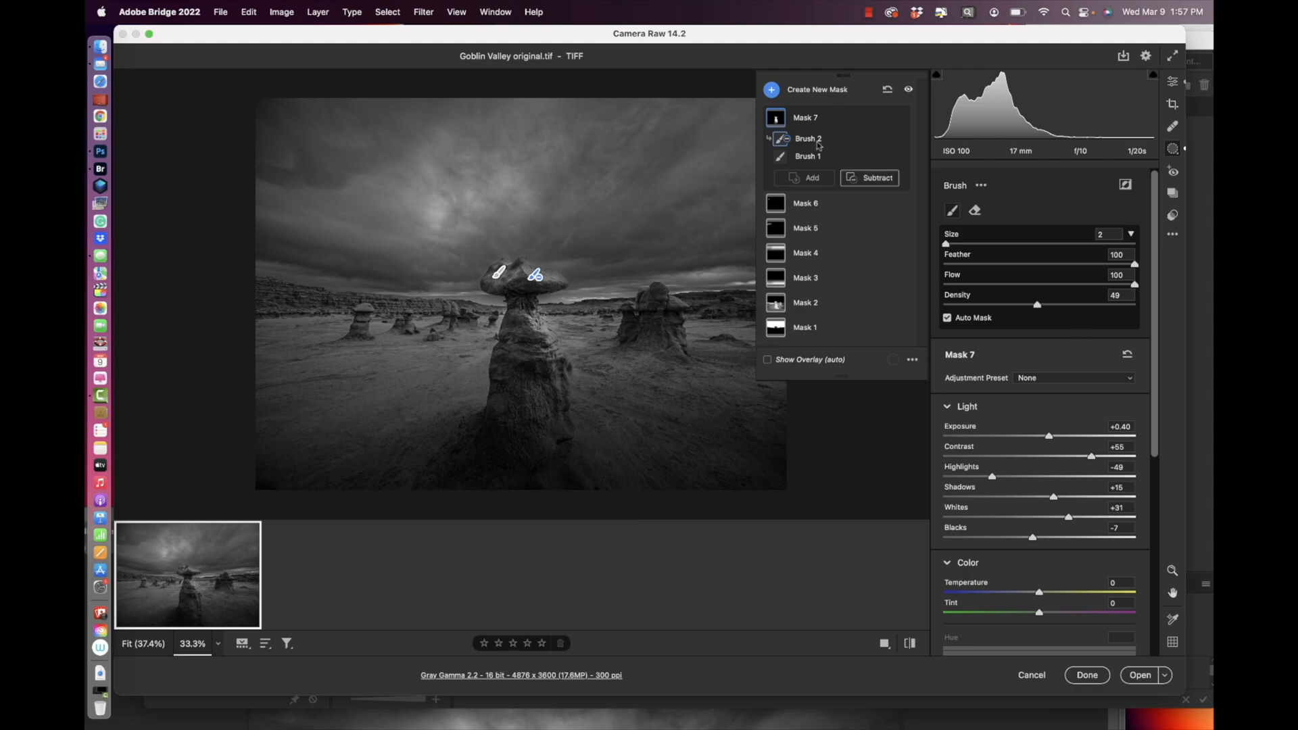
- Add a wide radial gradient mask centred on the central rock, with Exposure +0.30 and Contrast +86
{"action": "left_click", "coordinate": [772, 89]}
{"action": "left_click", "coordinate": [826, 162]}
{"action": "left_click_drag", "start_coordinate": [528, 285], "coordinate": [697, 372]}
{"action": "left_click_drag", "start_coordinate": [642, 297], "coordinate": [650, 334]}
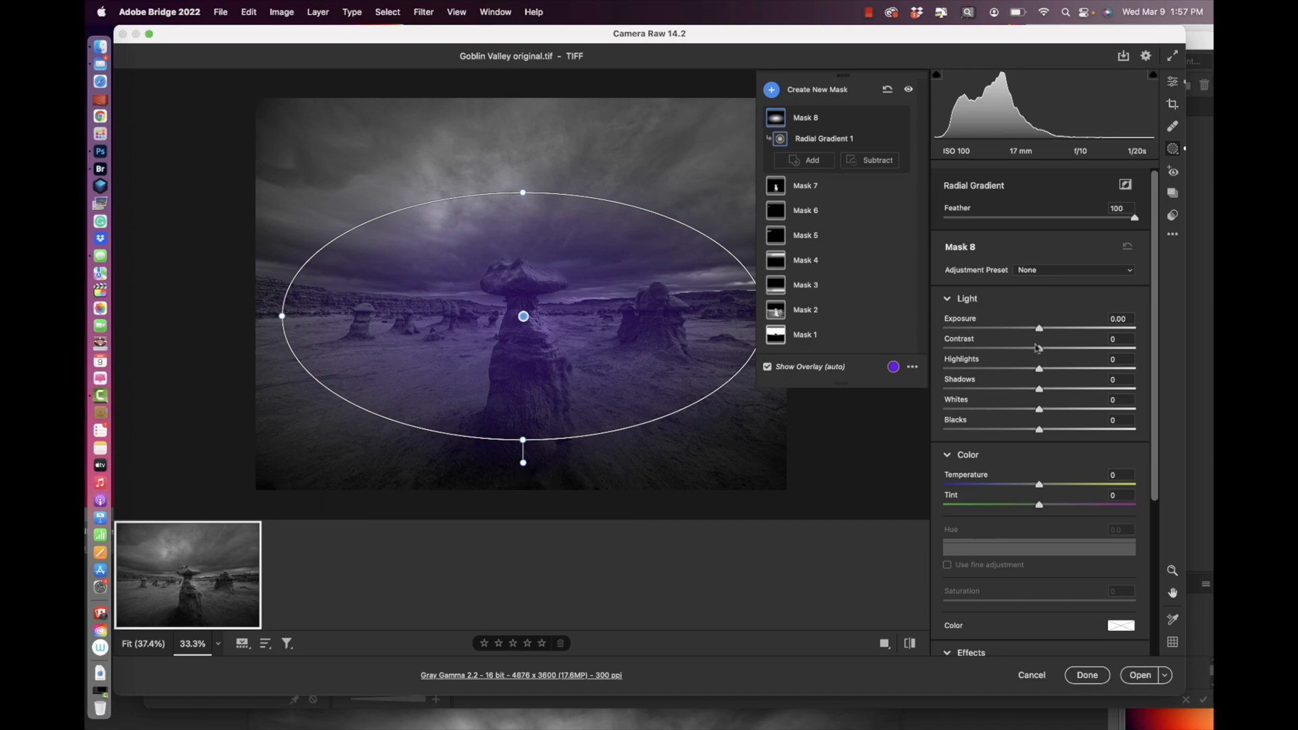
{"action": "mouse_move", "coordinate": [1039, 328]}
{"action": "left_mouse_down"}
{"action": "mouse_move", "coordinate": [1055, 349]}
{"action": "mouse_move", "coordinate": [1122, 348]}
{"action": "mouse_move", "coordinate": [1046, 329]}
{"action": "left_mouse_up"}
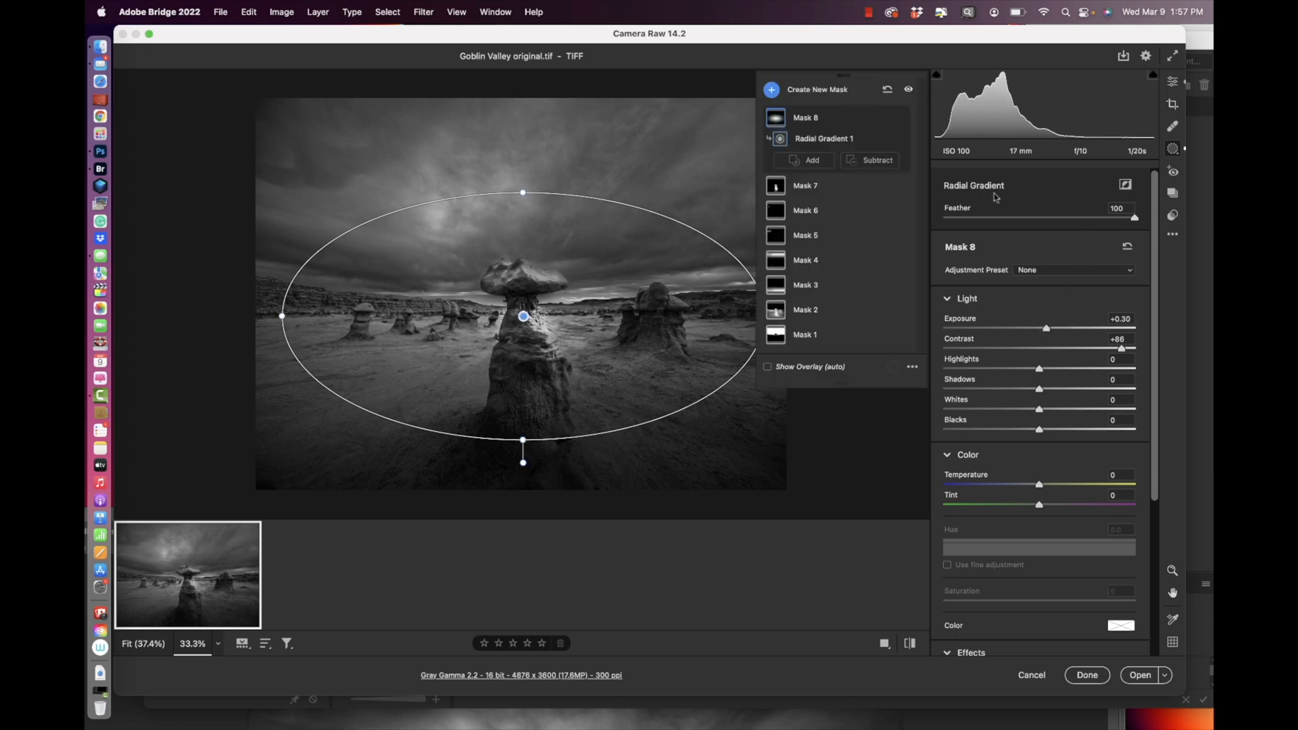
- Invert the radial gradient mask and set its Exposure to -0.35, Contrast to +76 and Highlights to +16
{"action": "left_click", "coordinate": [1125, 186]}
{"action": "left_click_drag", "start_coordinate": [1051, 332], "coordinate": [1031, 329]}
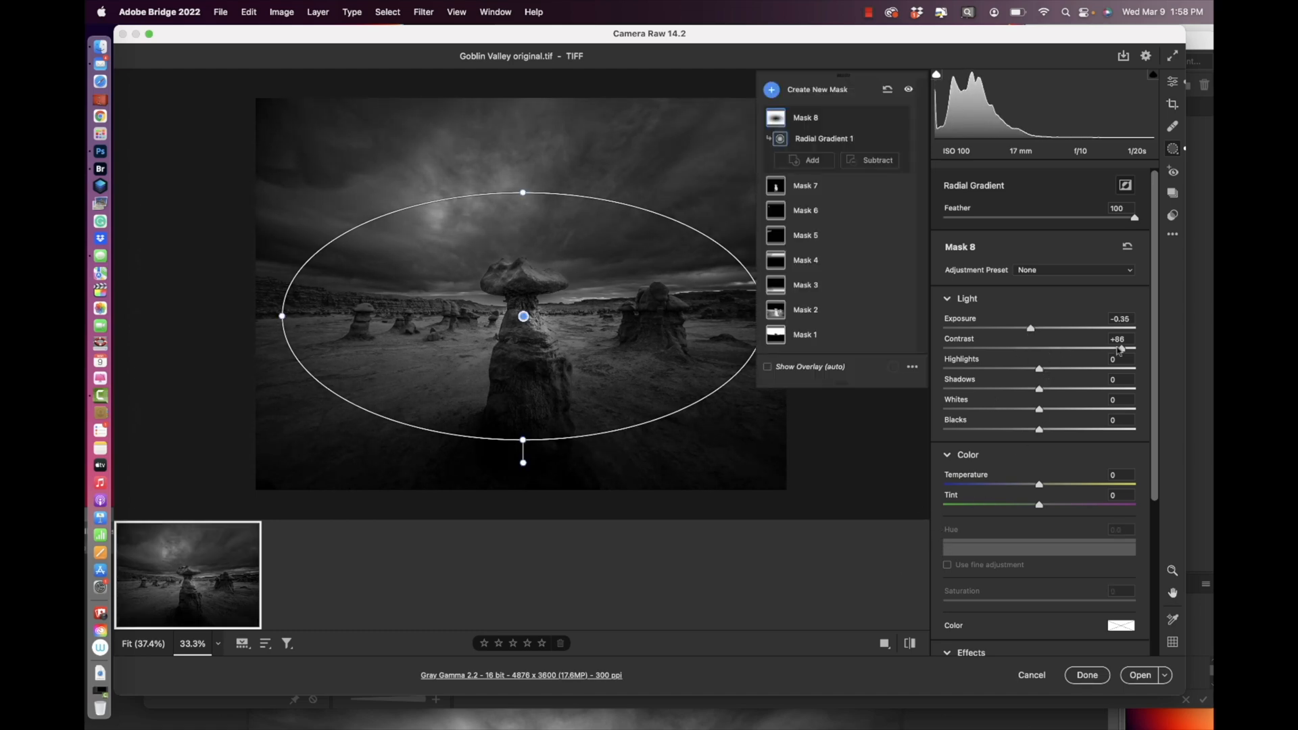
{"action": "left_click_drag", "start_coordinate": [1120, 349], "coordinate": [1111, 349]}
{"action": "left_click_drag", "start_coordinate": [1039, 370], "coordinate": [1054, 370]}
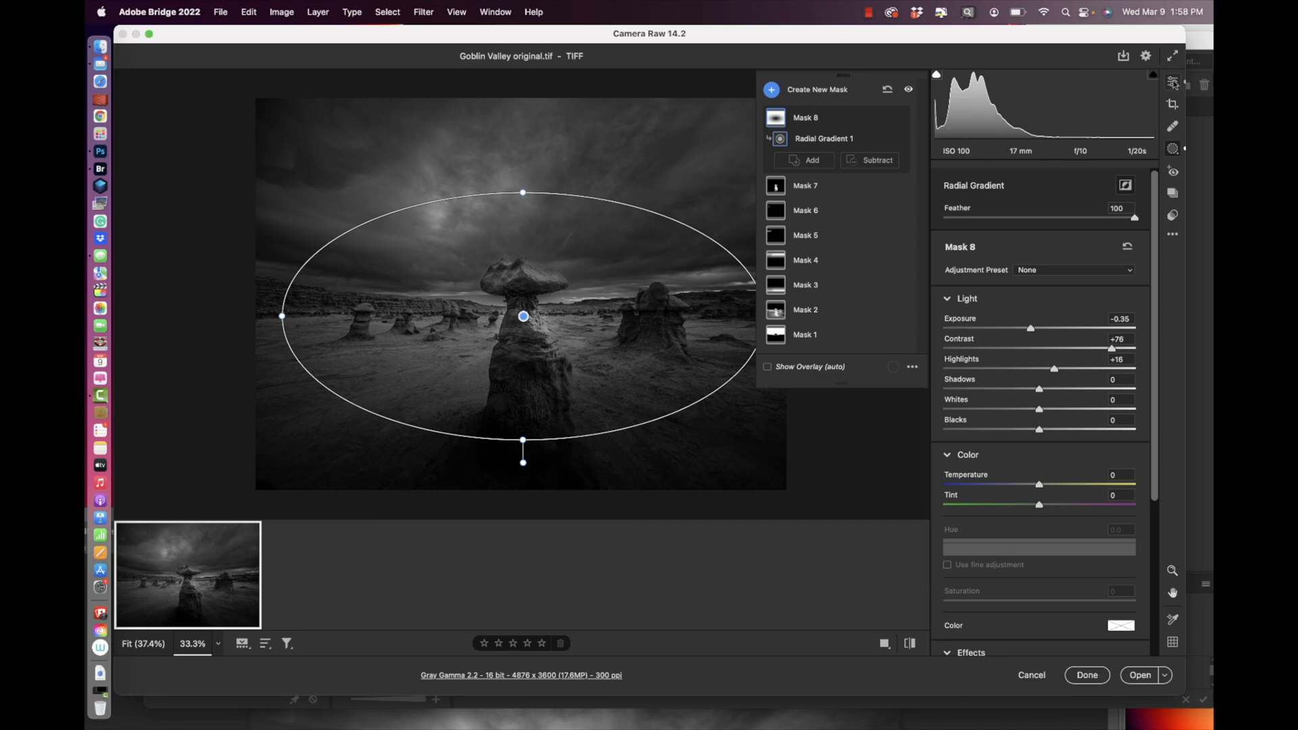
- Refine the global Basic adjustments: Temperature +1, Exposure -0.25, Contrast +53, Shadows +46 and Whites +26
{"action": "left_click", "coordinate": [1172, 84]}
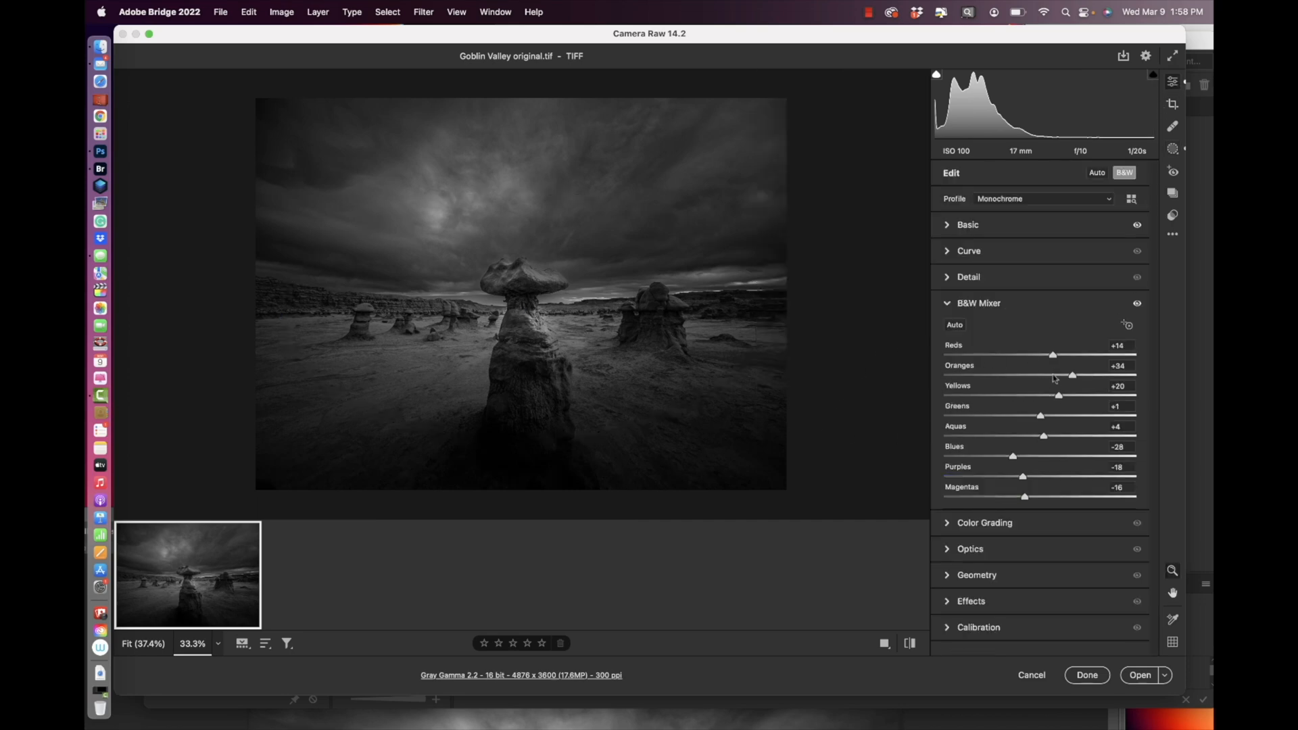
{"action": "left_click", "coordinate": [946, 227]}
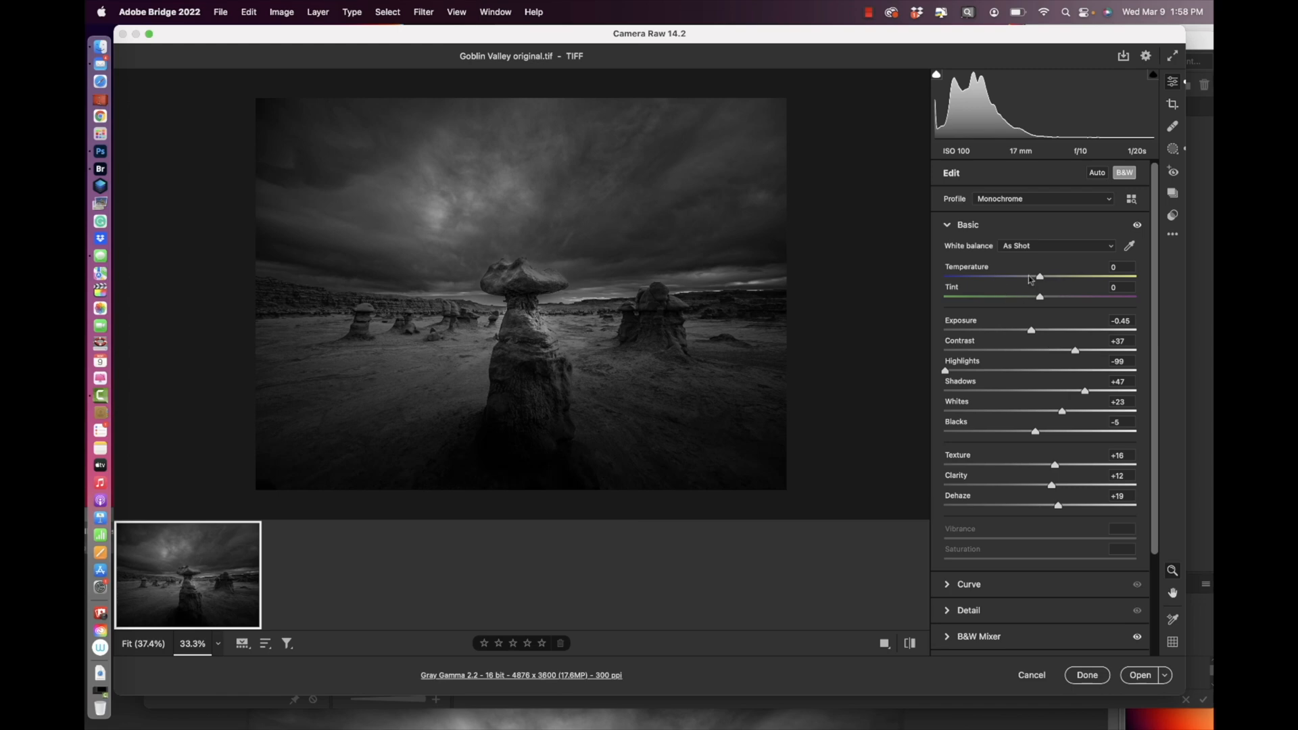
{"action": "mouse_move", "coordinate": [1039, 282]}
{"action": "left_mouse_down"}
{"action": "mouse_move", "coordinate": [1027, 279]}
{"action": "mouse_move", "coordinate": [1040, 279]}
{"action": "left_mouse_up"}
{"action": "left_click_drag", "start_coordinate": [1032, 333], "coordinate": [1035, 333]}
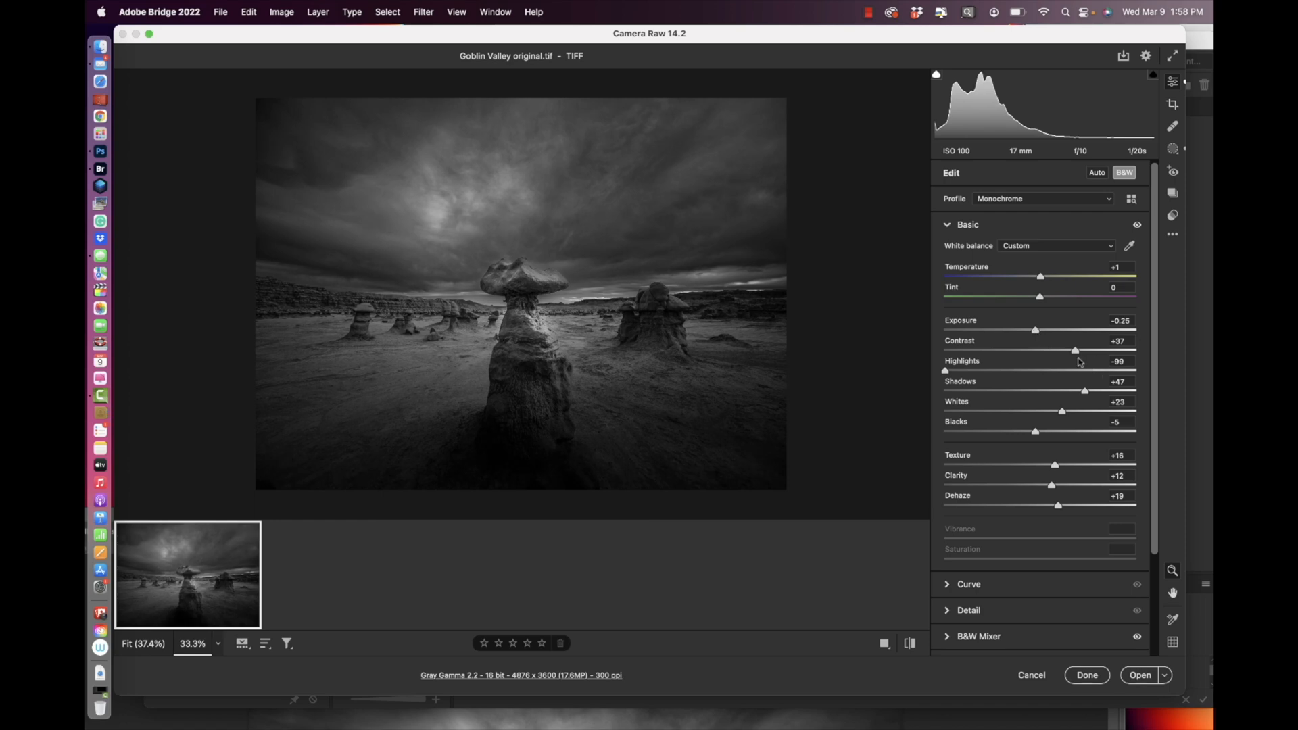
{"action": "left_click_drag", "start_coordinate": [1078, 357], "coordinate": [1093, 394]}
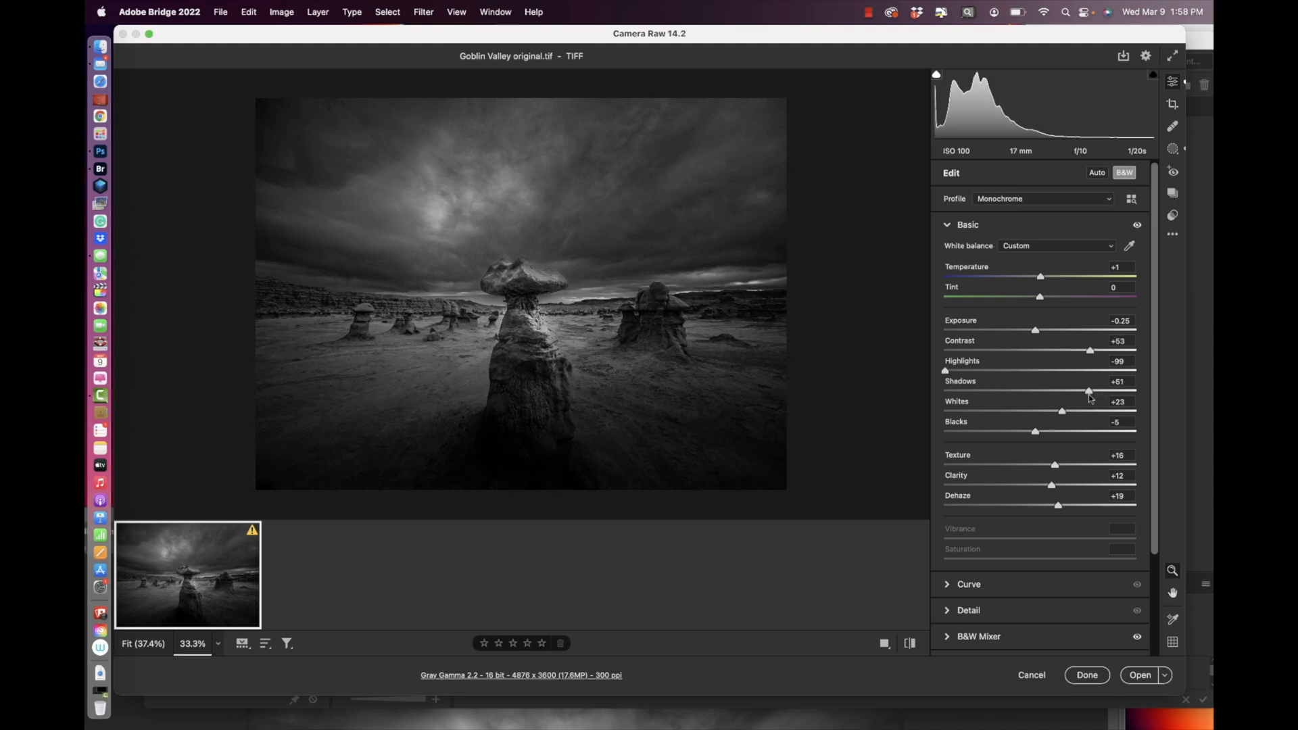
{"action": "left_click_drag", "start_coordinate": [1089, 393], "coordinate": [1064, 417]}
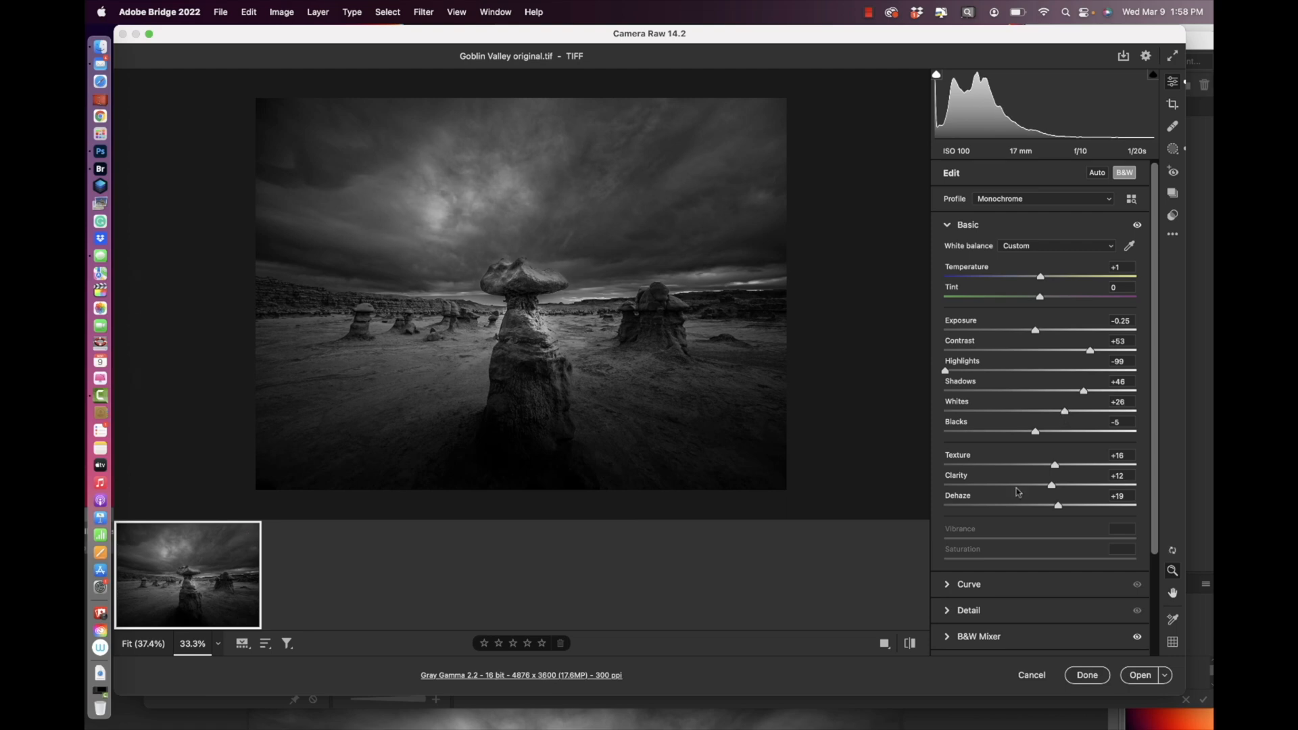
- Create a new brush mask with brush size 8 and paint over the bright cloud patch above the central rock
{"action": "left_click", "coordinate": [1173, 150]}
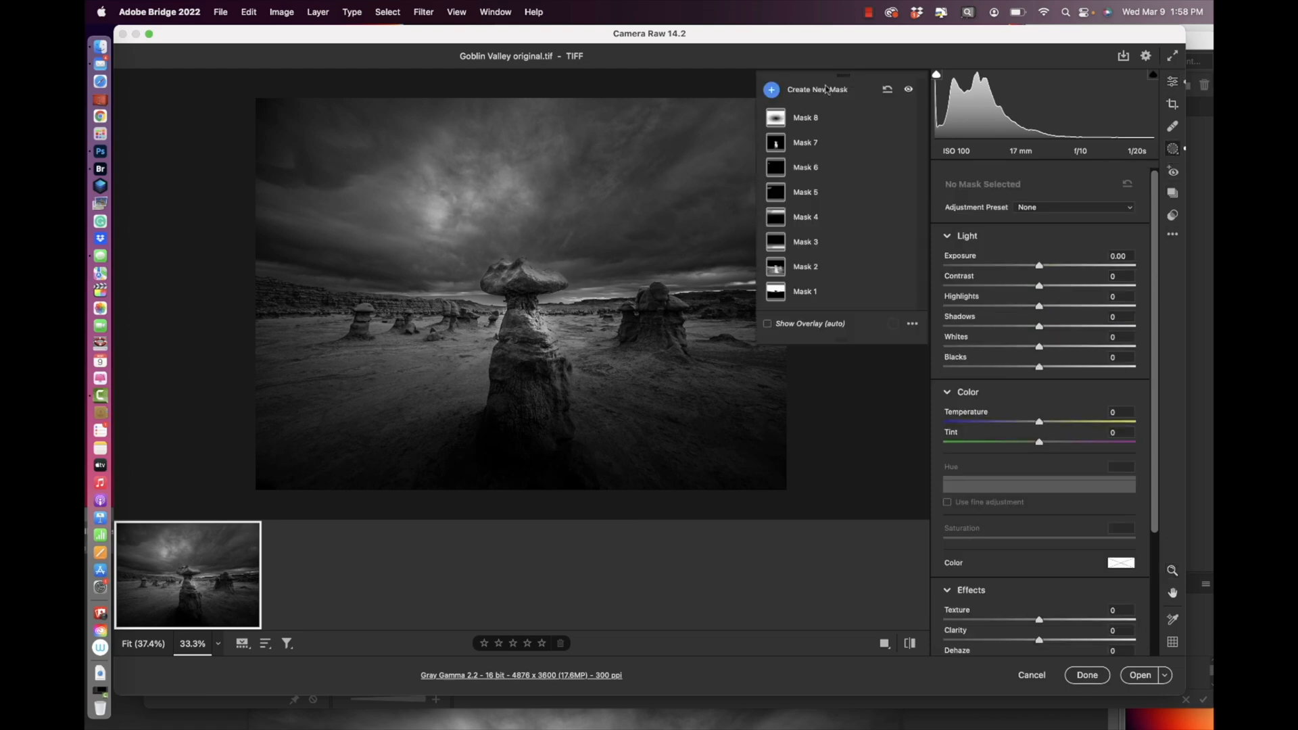
{"action": "left_click_drag", "start_coordinate": [845, 83], "coordinate": [878, 478]}
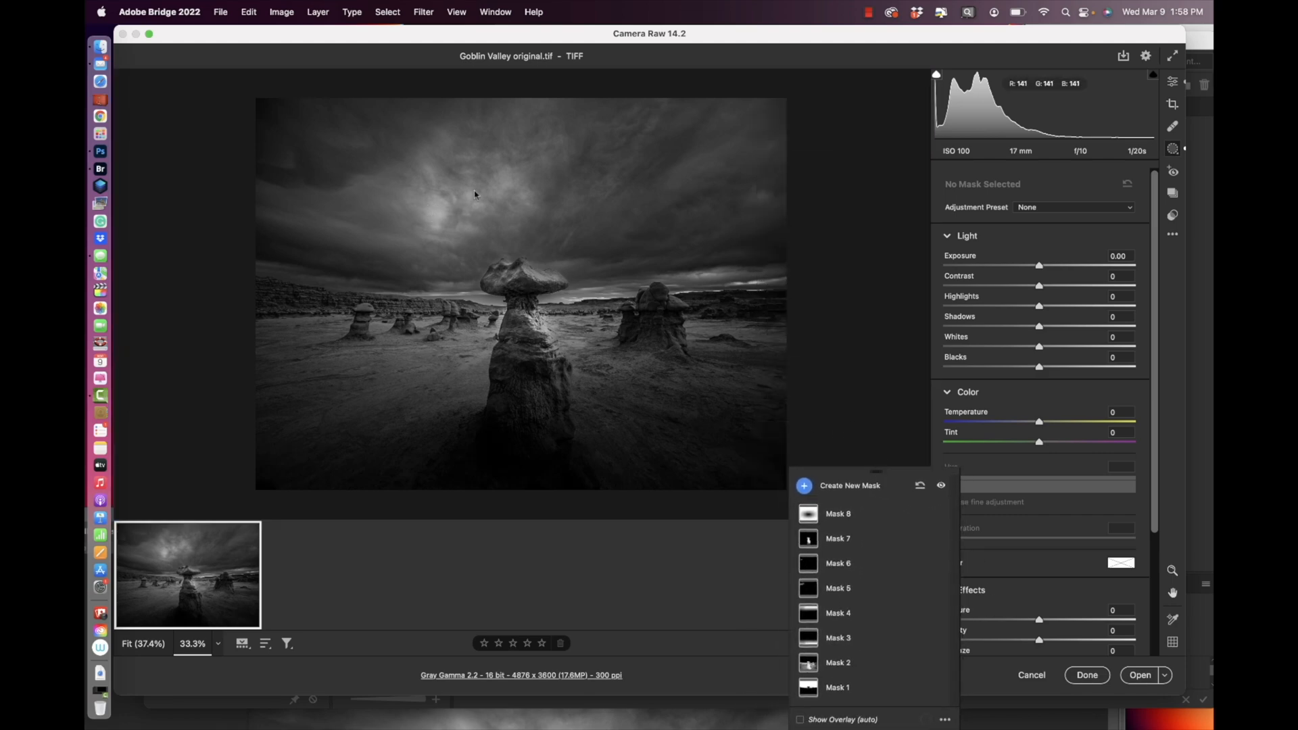
{"action": "left_click", "coordinate": [820, 487]}
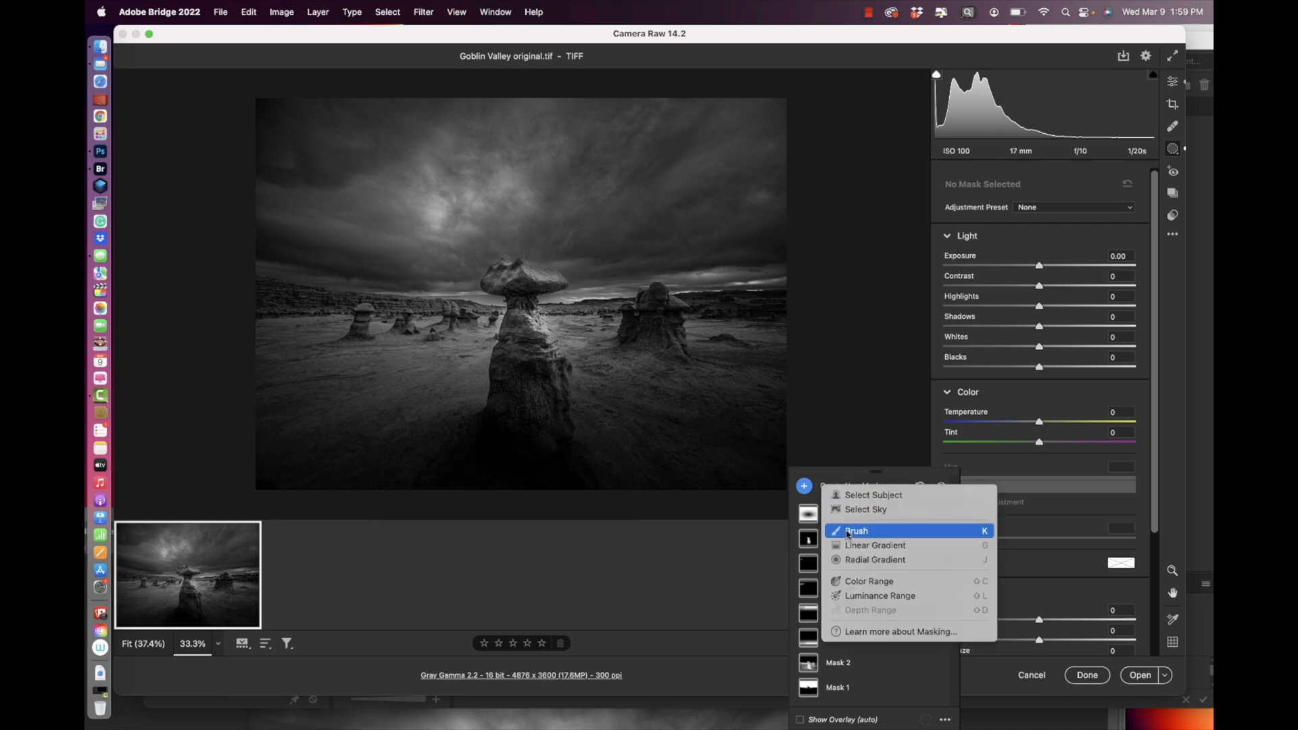
{"action": "left_click", "coordinate": [871, 530]}
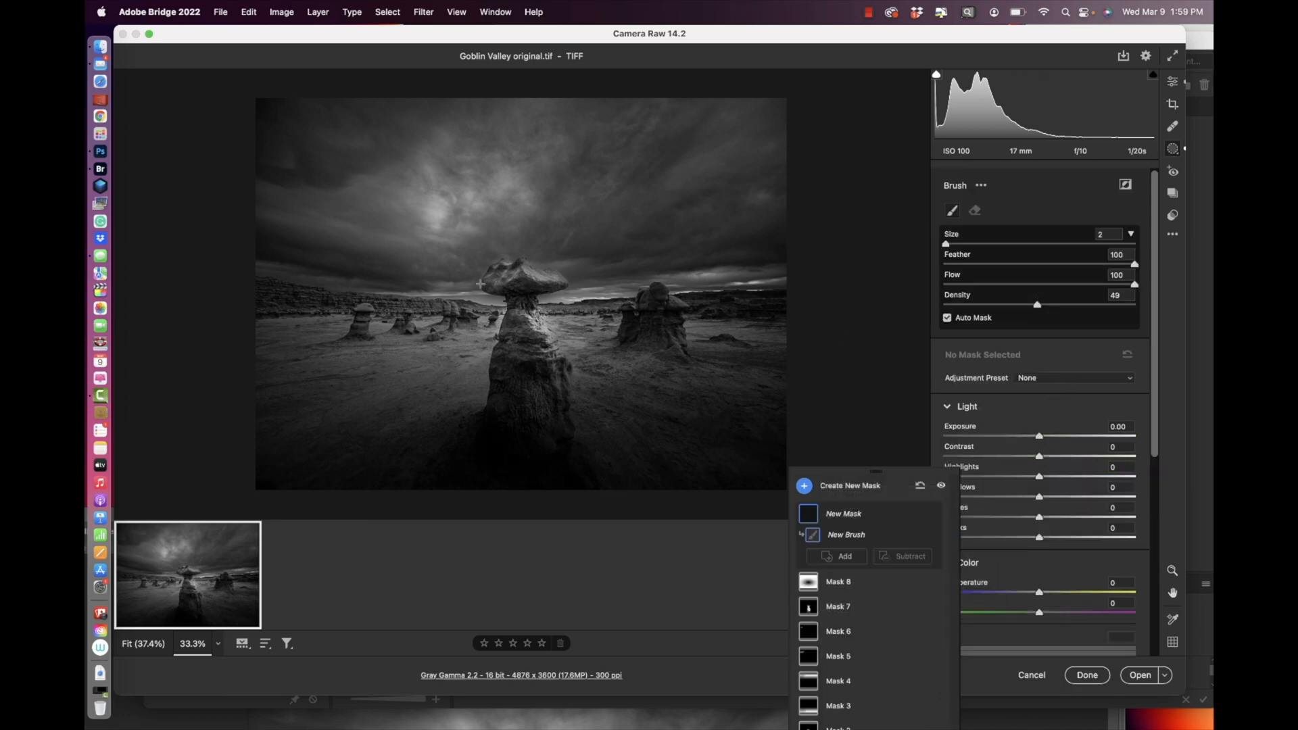
{"action": "key", "text": "bracketright"}
{"action": "key", "text": "bracketright"}
{"action": "key", "text": "bracketright"}
{"action": "key", "text": "bracketright"}
{"action": "key", "text": "bracketright"}
{"action": "key", "text": "bracketright"}
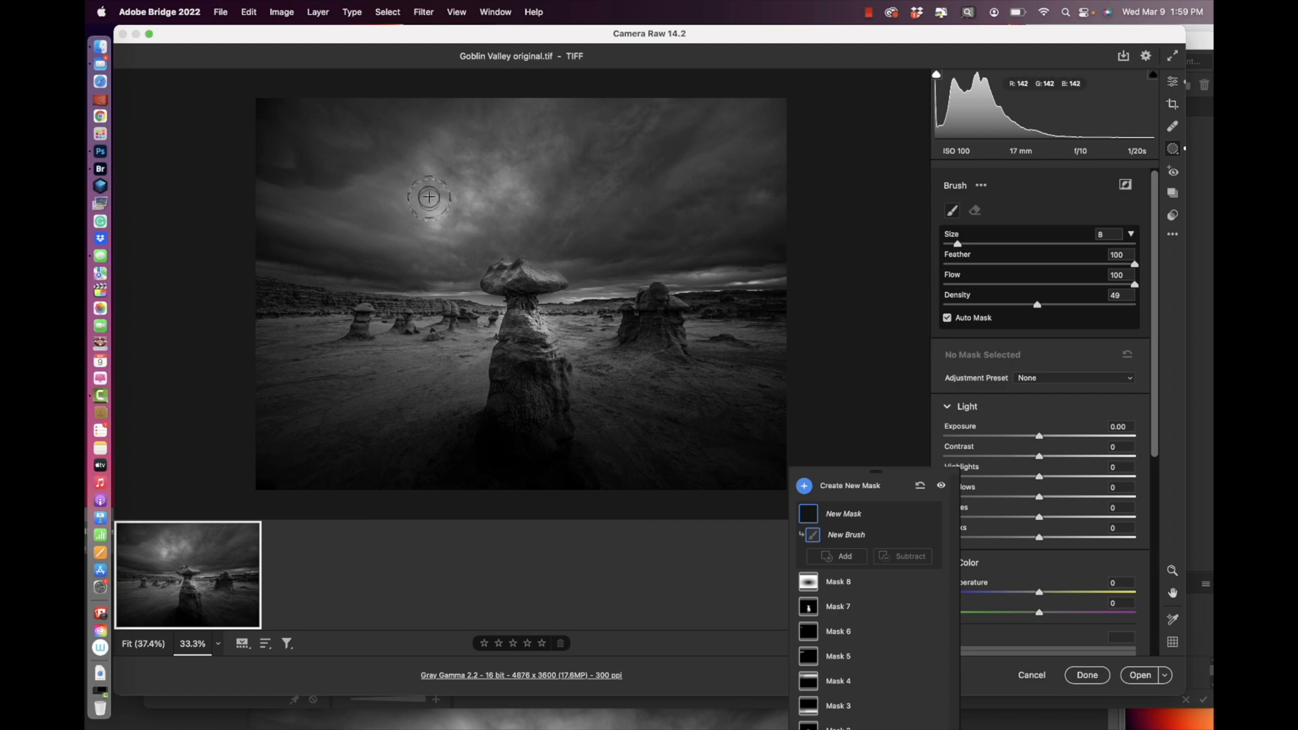
{"action": "mouse_move", "coordinate": [442, 223]}
{"action": "left_mouse_down"}
{"action": "mouse_move", "coordinate": [509, 190]}
{"action": "mouse_move", "coordinate": [495, 178]}
{"action": "mouse_move", "coordinate": [423, 186]}
{"action": "left_mouse_up"}
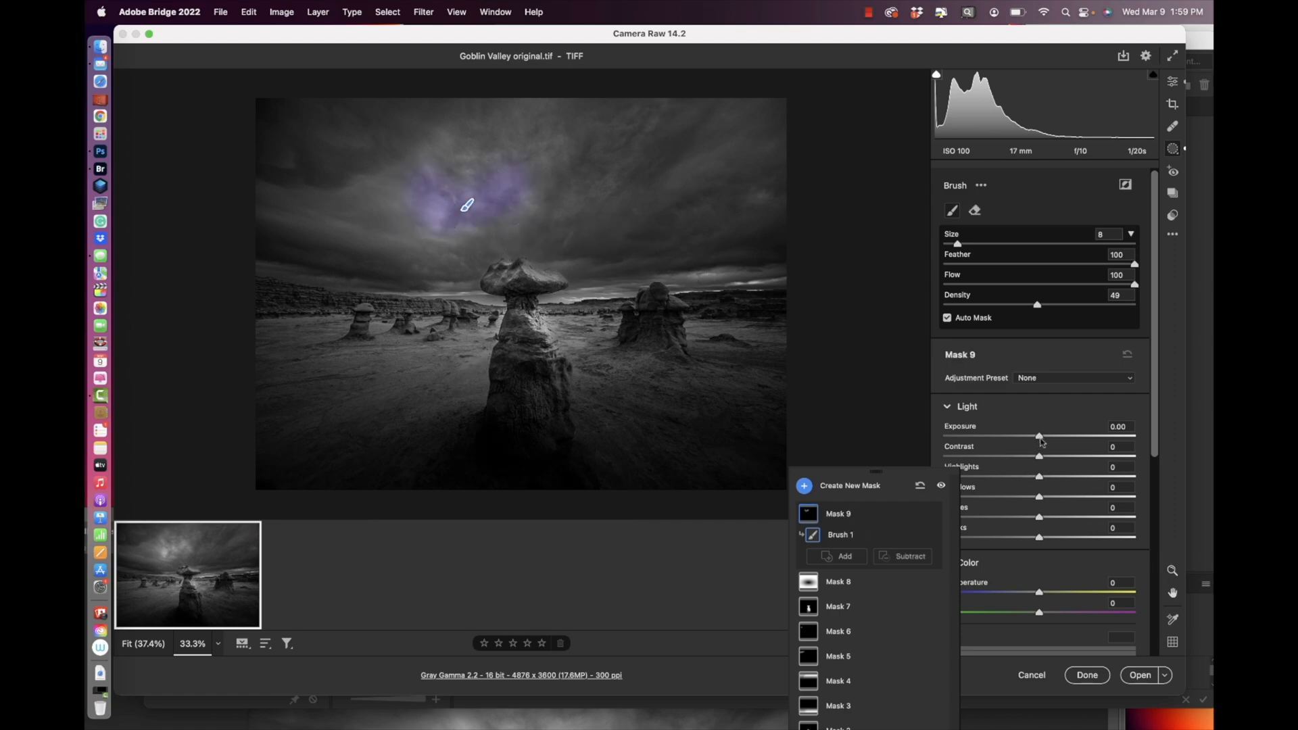
- Set the cloud brush mask's Exposure to -0.50 and Contrast to -42
{"action": "mouse_move", "coordinate": [1039, 437]}
{"action": "left_mouse_down"}
{"action": "mouse_move", "coordinate": [1038, 459]}
{"action": "mouse_move", "coordinate": [998, 458]}
{"action": "mouse_move", "coordinate": [1027, 437]}
{"action": "left_mouse_up"}
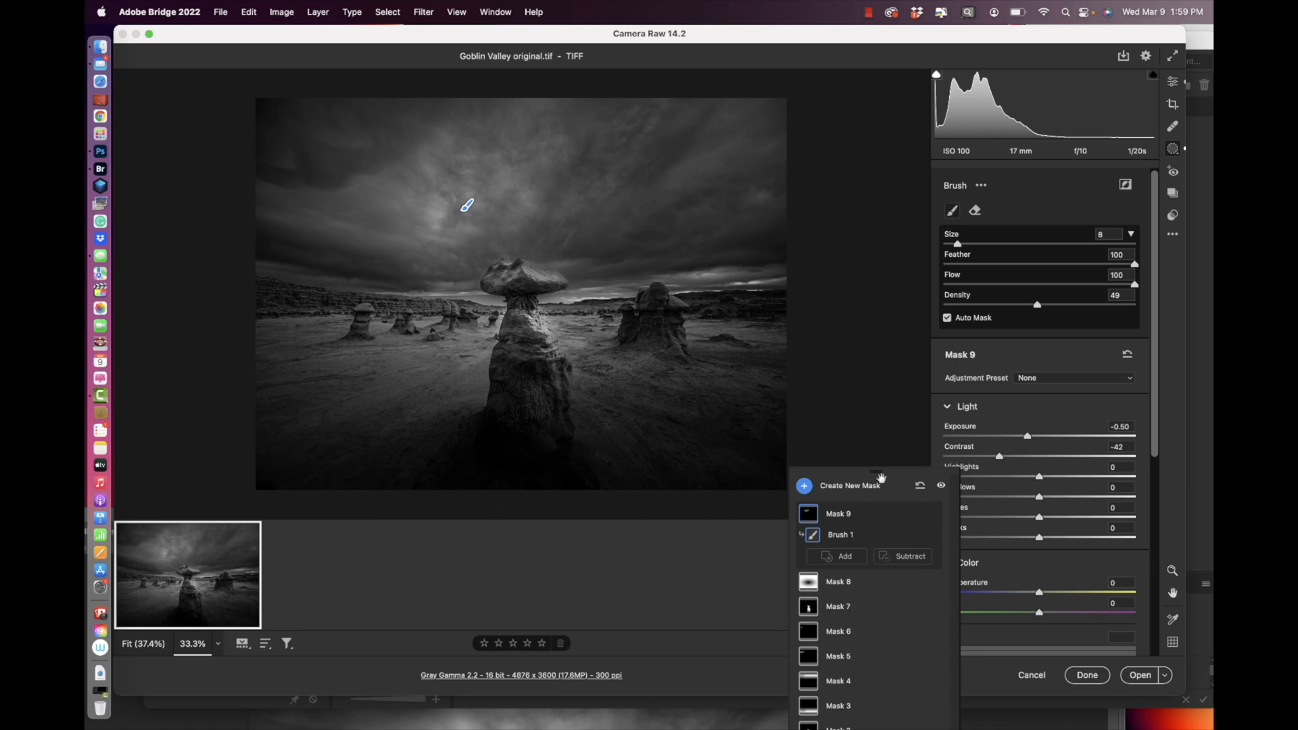
{"action": "left_click", "coordinate": [849, 486]}
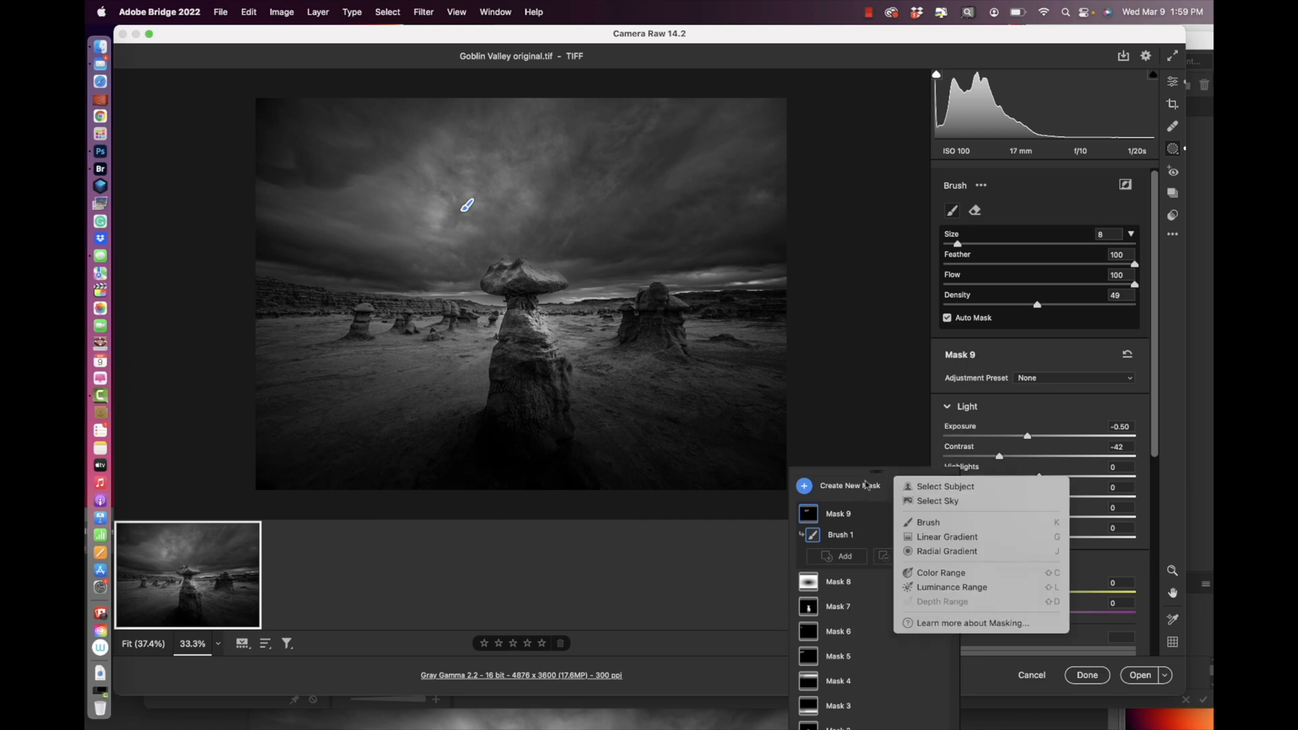
{"action": "left_click_drag", "start_coordinate": [878, 471], "coordinate": [845, 76]}
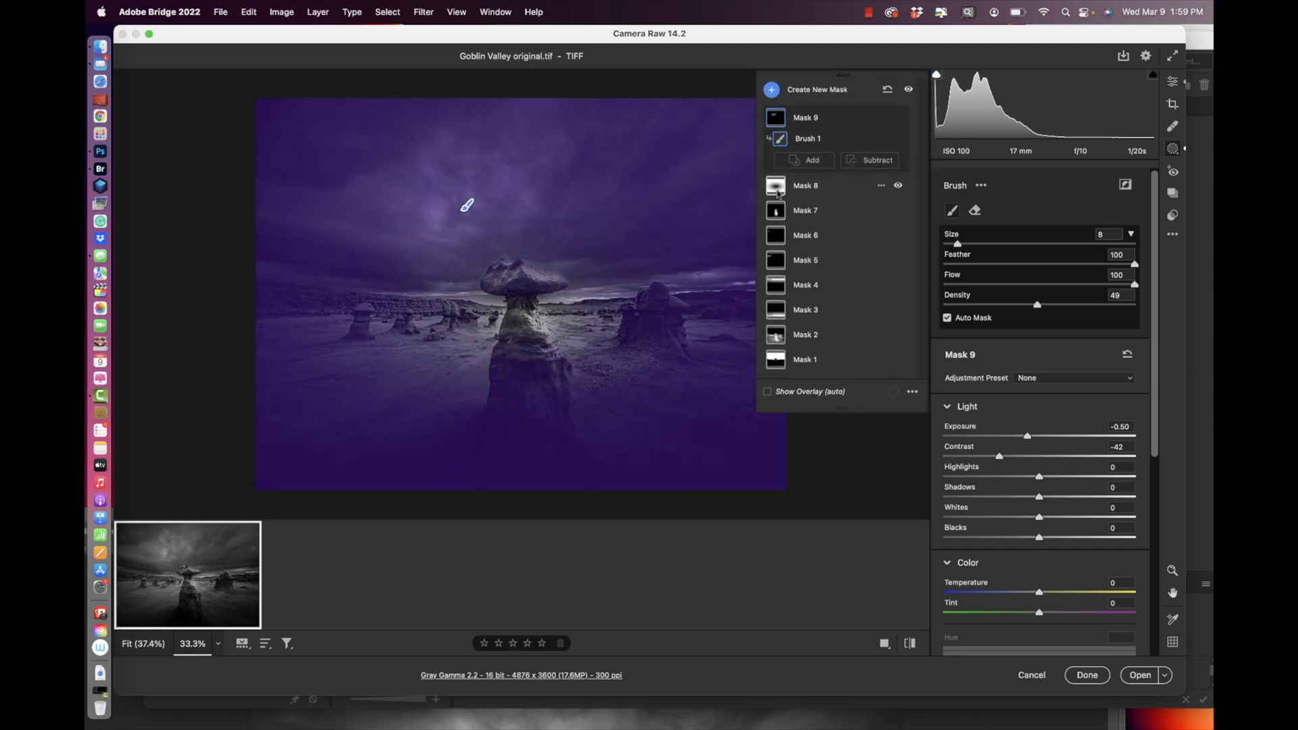
- Subtract a size 16 brush from the inverted radial gradient mask, painting over the foreground and the sky's upper-left corner
{"action": "left_click", "coordinate": [778, 188]}
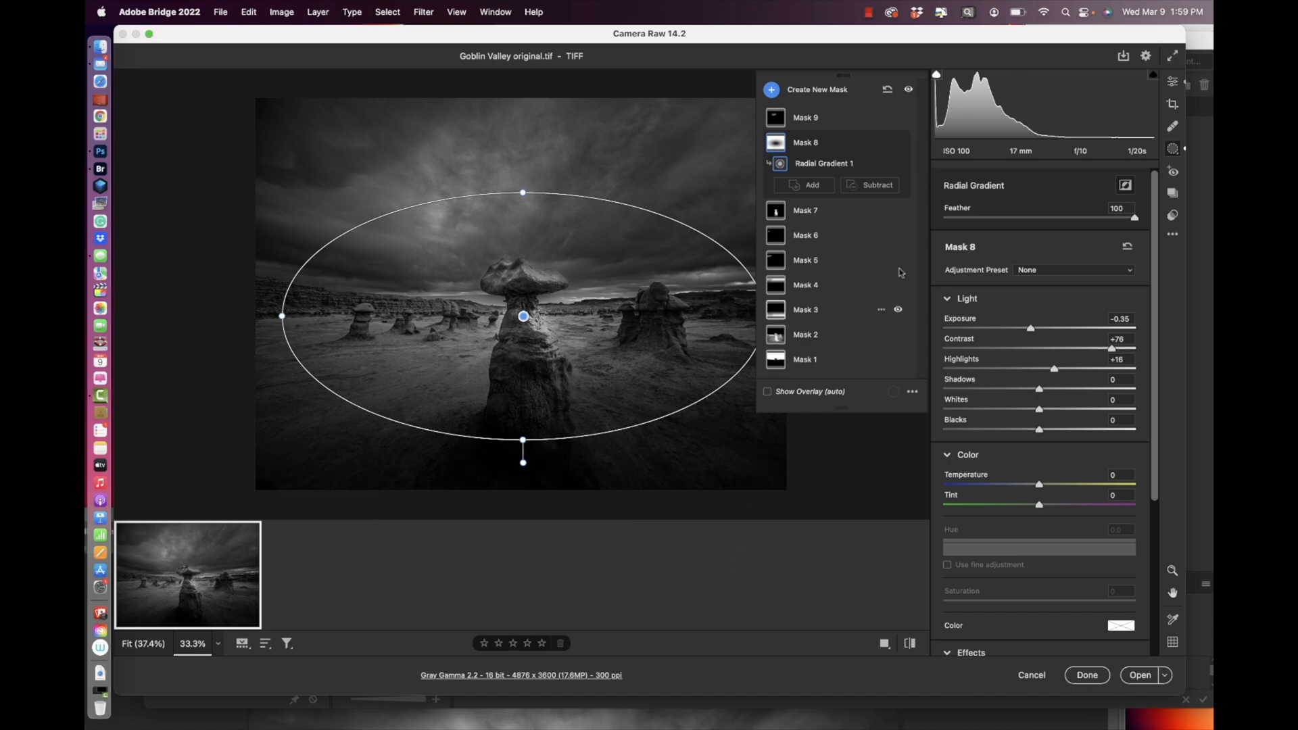
{"action": "left_click", "coordinate": [881, 187]}
{"action": "left_click", "coordinate": [904, 229]}
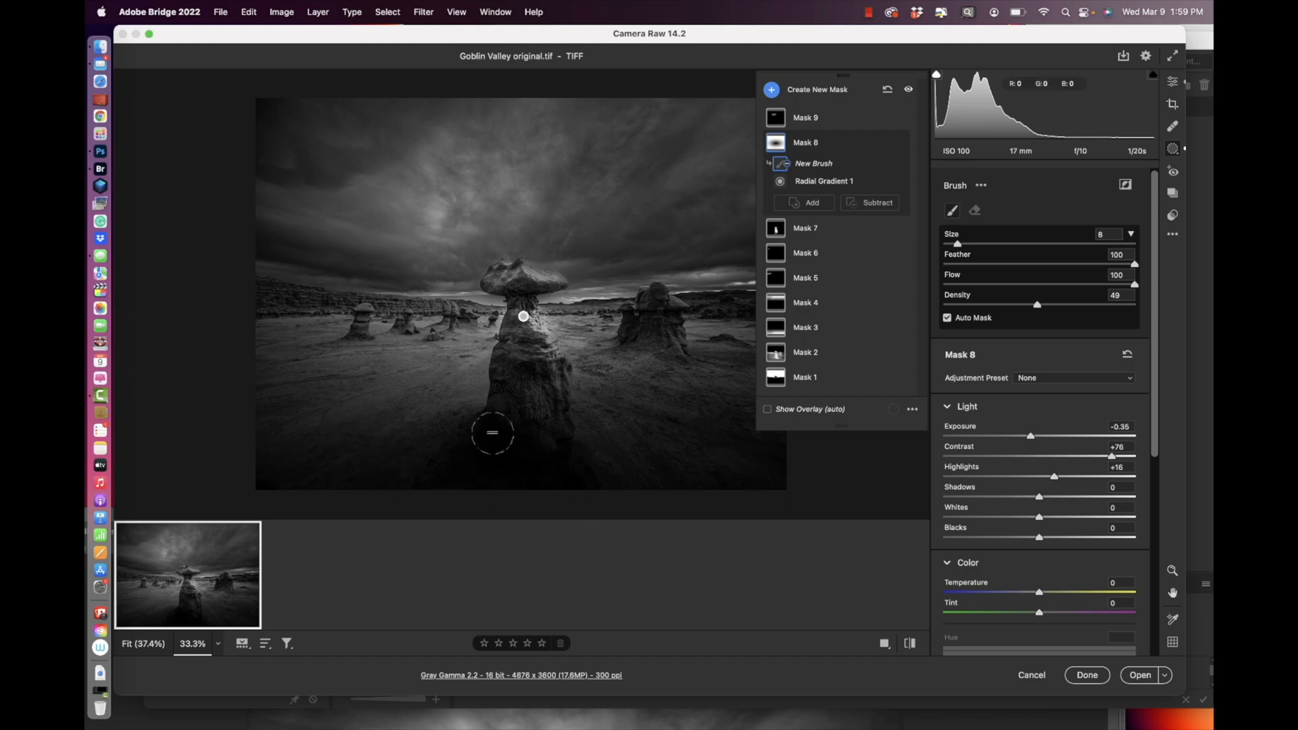
{"action": "key", "text": "bracketright"}
{"action": "key", "text": "bracketright"}
{"action": "key", "text": "bracketright"}
{"action": "key", "text": "bracketright"}
{"action": "key", "text": "bracketright"}
{"action": "key", "text": "bracketright"}
{"action": "key", "text": "bracketright"}
{"action": "key", "text": "bracketright"}
{"action": "mouse_move", "coordinate": [464, 444]}
{"action": "left_mouse_down"}
{"action": "mouse_move", "coordinate": [561, 457]}
{"action": "mouse_move", "coordinate": [466, 443]}
{"action": "mouse_move", "coordinate": [497, 450]}
{"action": "left_mouse_up"}
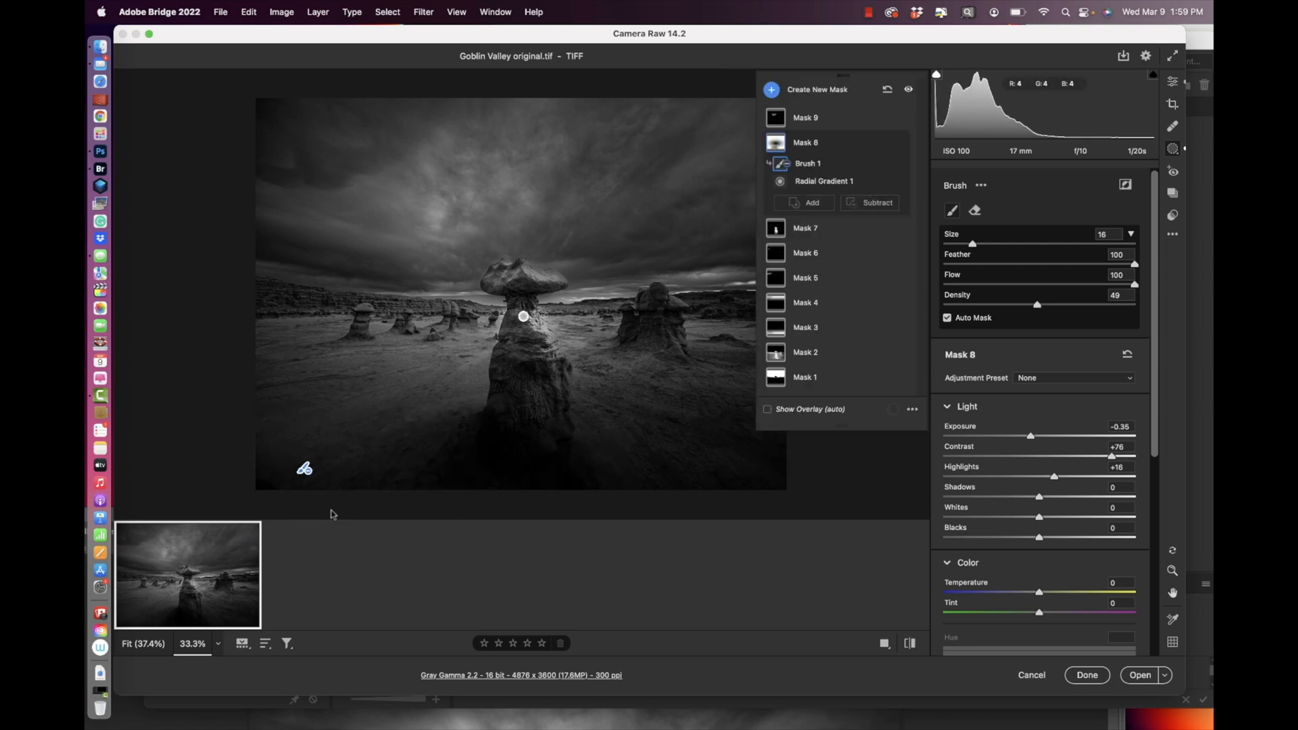
{"action": "left_click_drag", "start_coordinate": [281, 130], "coordinate": [275, 110]}
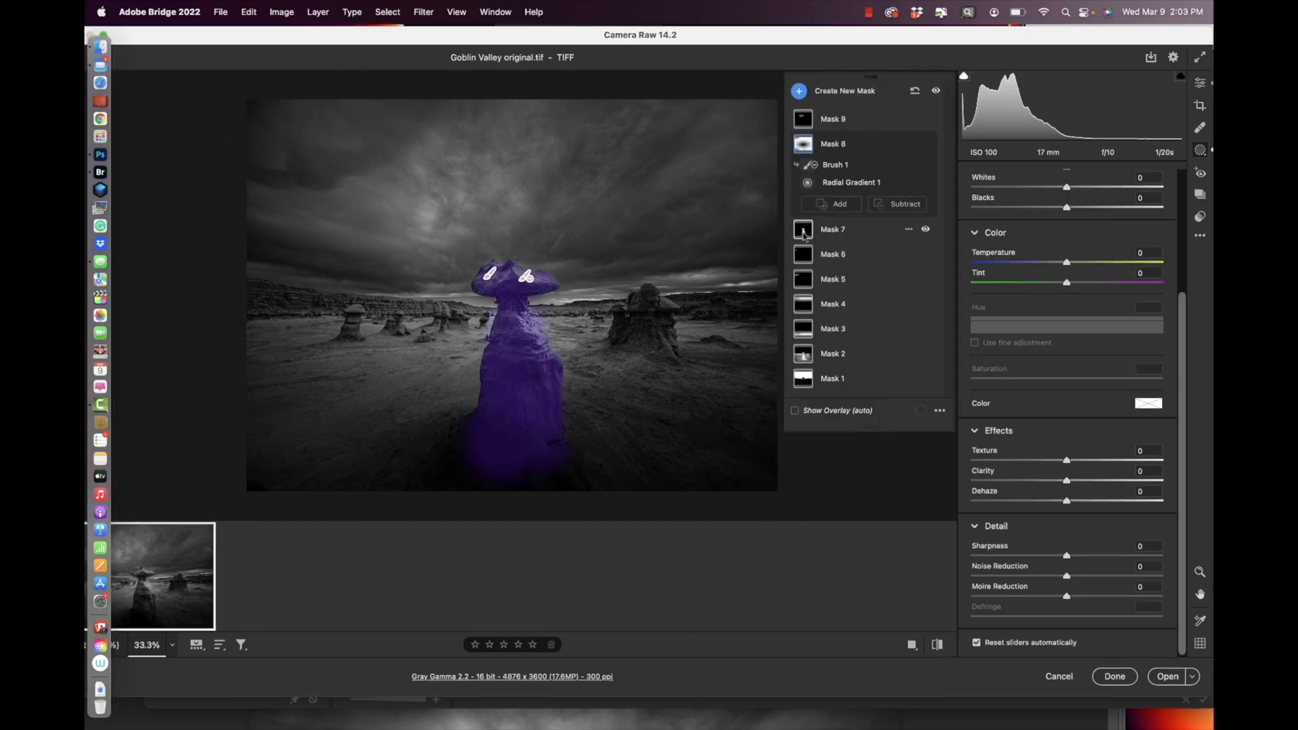
- Set the central rock mask's Exposure to +0.42
{"action": "left_click", "coordinate": [804, 234]}
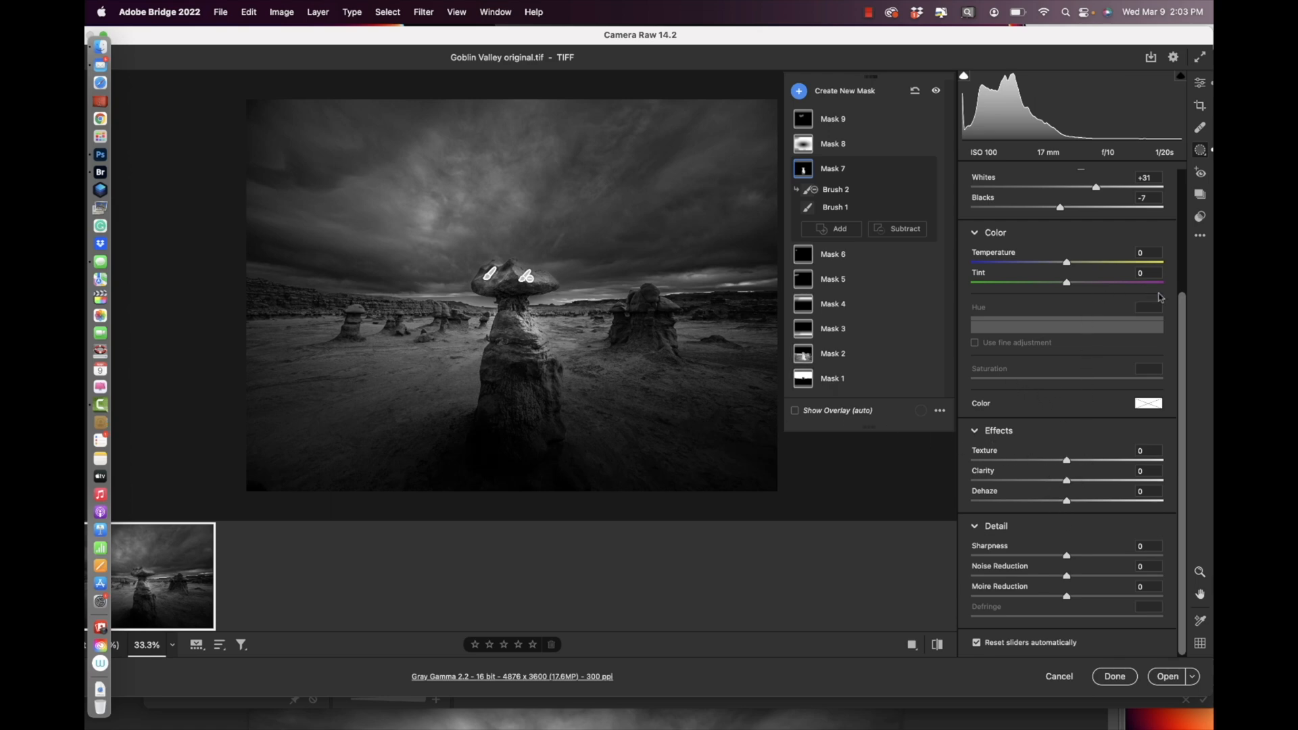
{"action": "left_click_drag", "start_coordinate": [1180, 304], "coordinate": [1177, 164]}
{"action": "left_click_drag", "start_coordinate": [1077, 267], "coordinate": [1075, 266]}
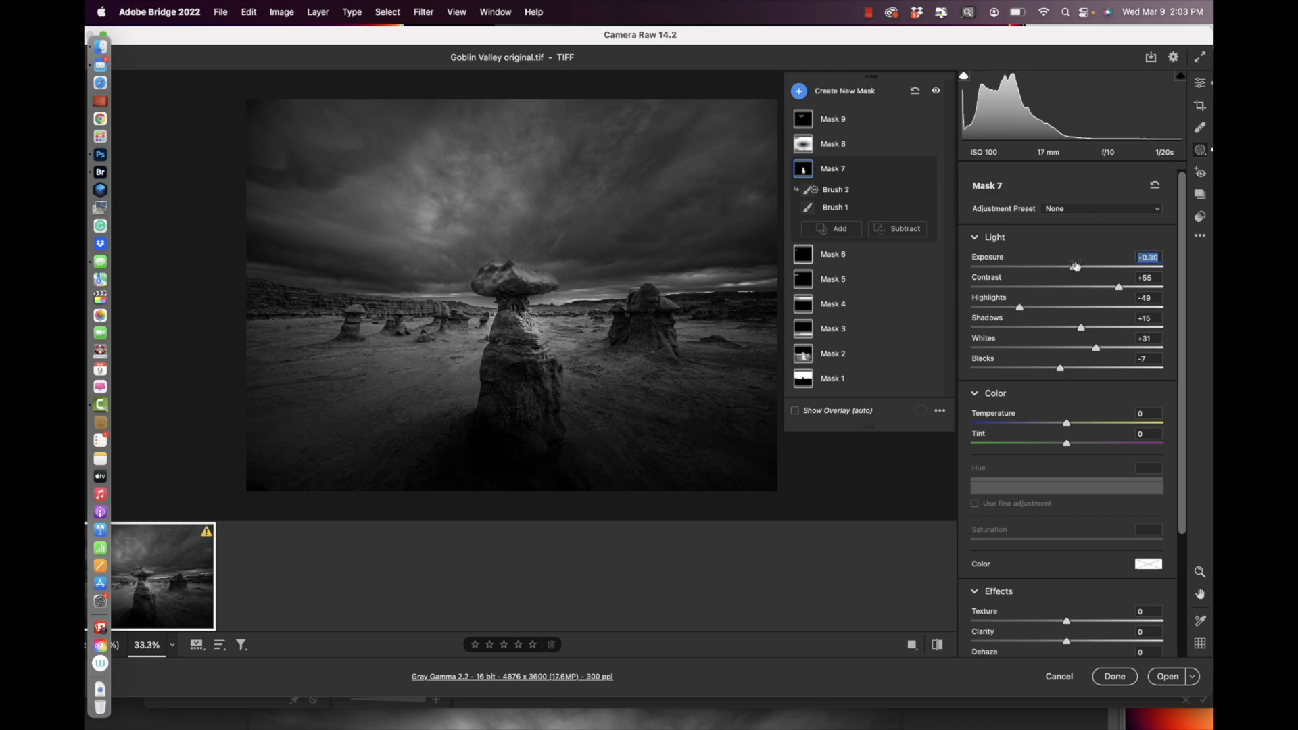
{"action": "left_click_drag", "start_coordinate": [1078, 267], "coordinate": [1076, 266]}
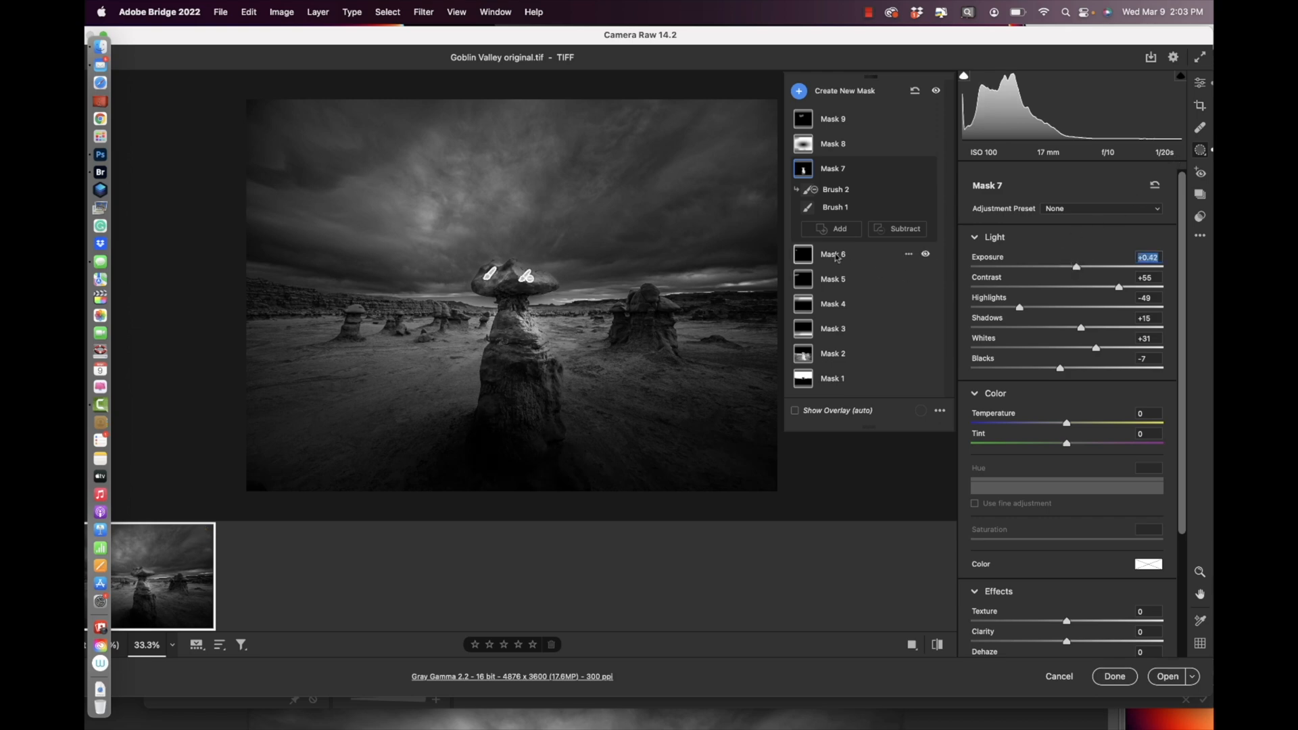
- Extend the central rock mask's subtracting brush at size 3, painting over the upper part of the rock's body
{"action": "left_click", "coordinate": [837, 191]}
{"action": "key", "text": "bracketleft"}
{"action": "key", "text": "bracketleft"}
{"action": "key", "text": "bracketleft"}
{"action": "key", "text": "bracketleft"}
{"action": "key", "text": "bracketleft"}
{"action": "key", "text": "bracketleft"}
{"action": "key", "text": "bracketleft"}
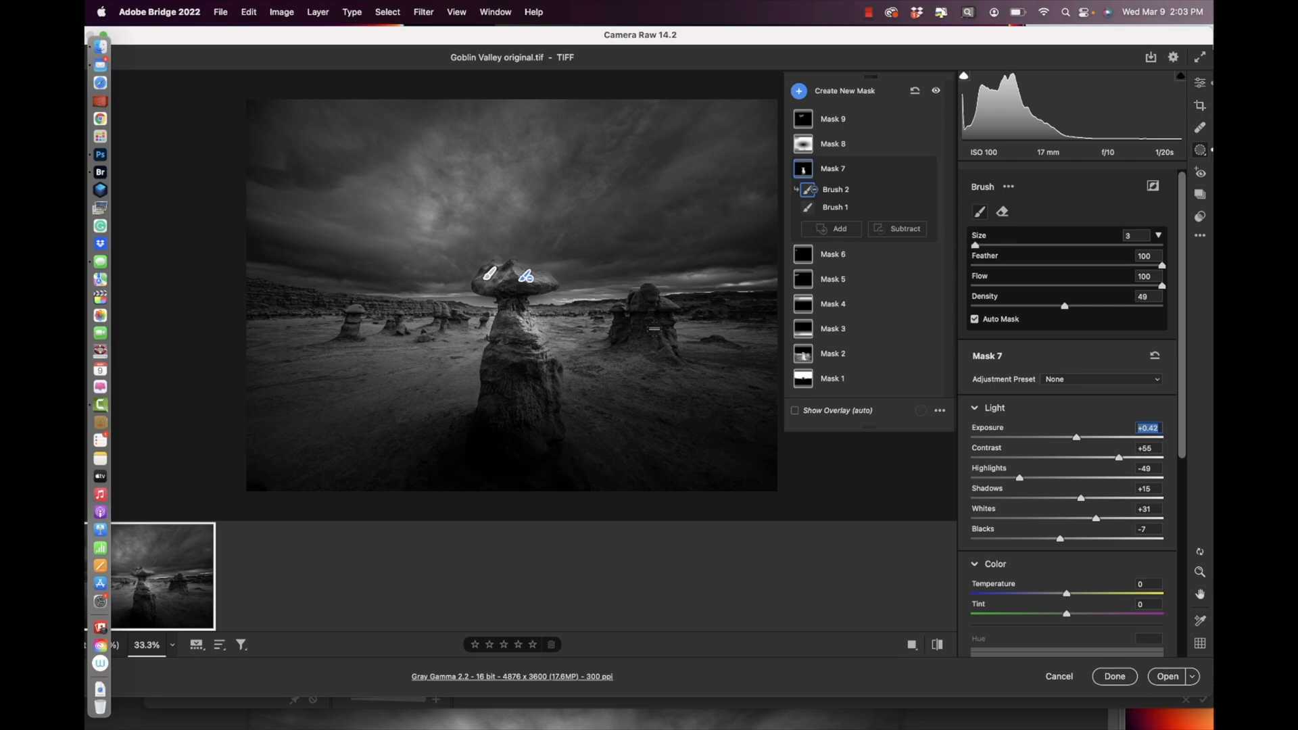
{"action": "left_click_drag", "start_coordinate": [510, 319], "coordinate": [531, 335]}
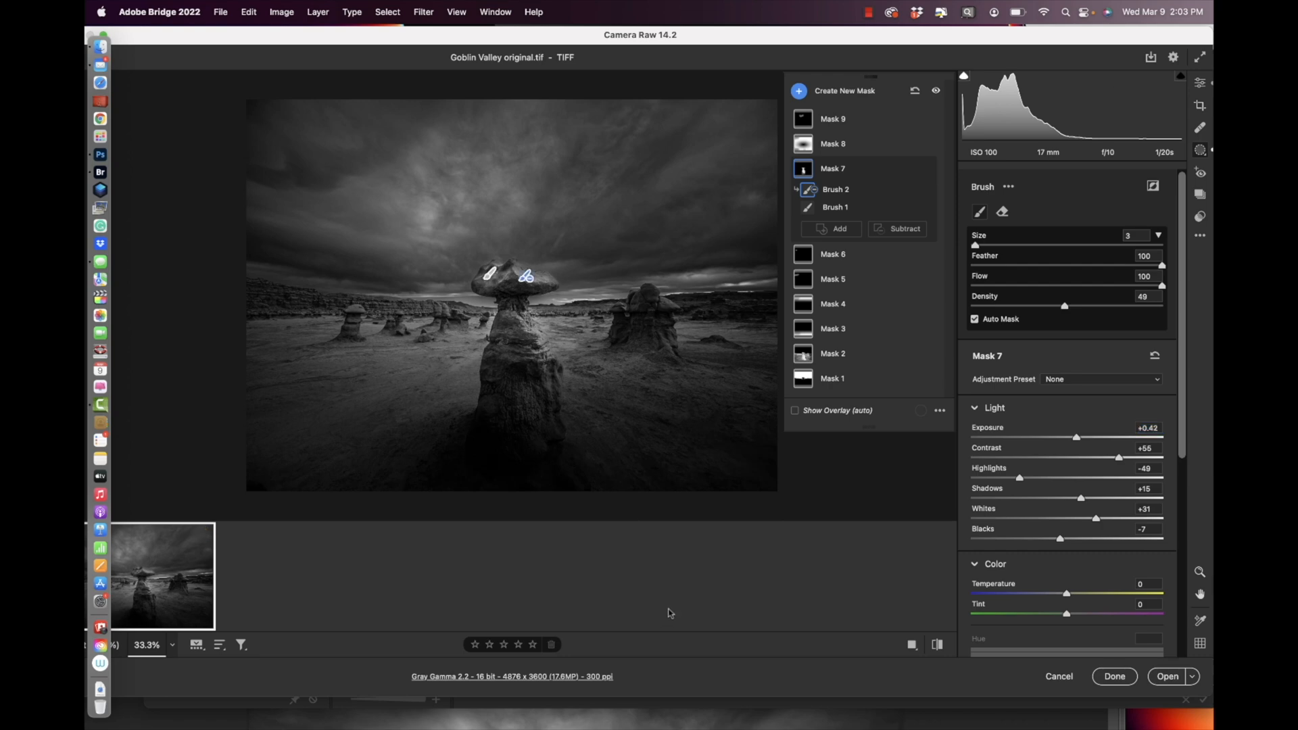
- Set the Exposure of the foreground linear gradient mask, Mask 3, to -1.60
{"action": "left_click", "coordinate": [808, 331]}
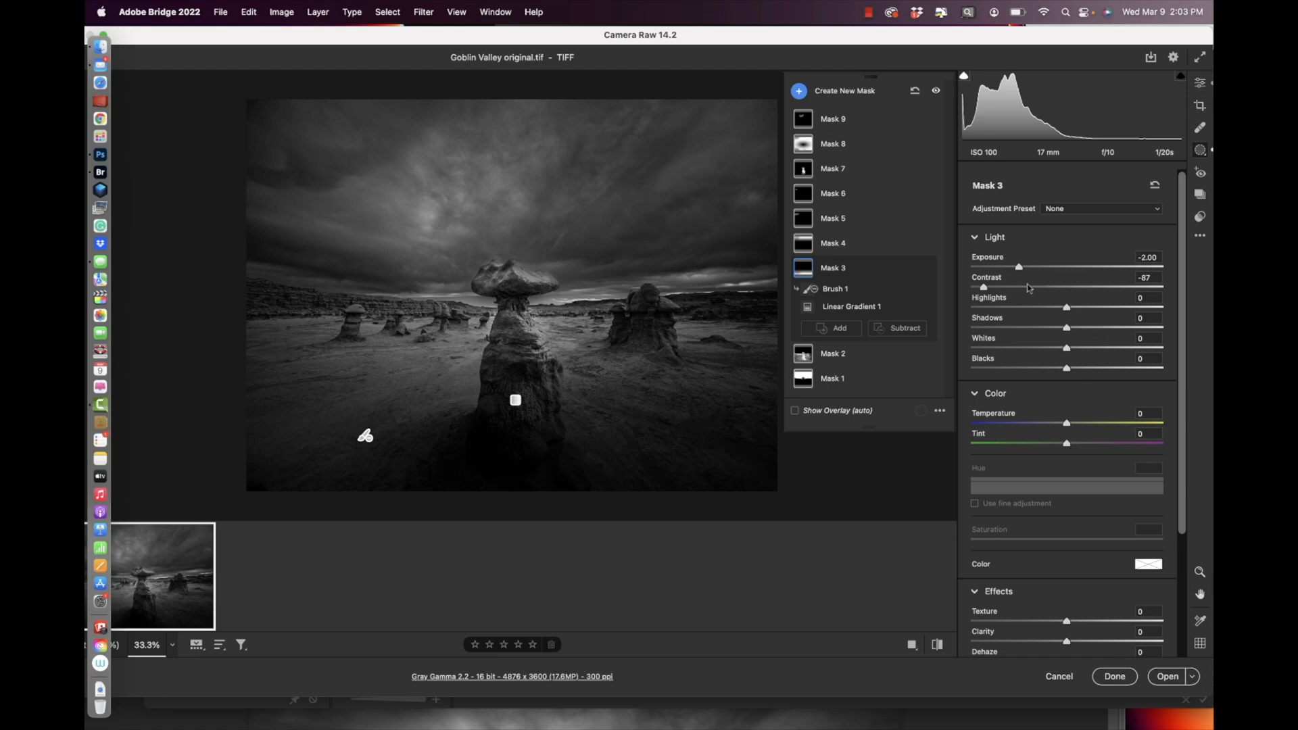
{"action": "left_click_drag", "start_coordinate": [1020, 269], "coordinate": [1031, 265]}
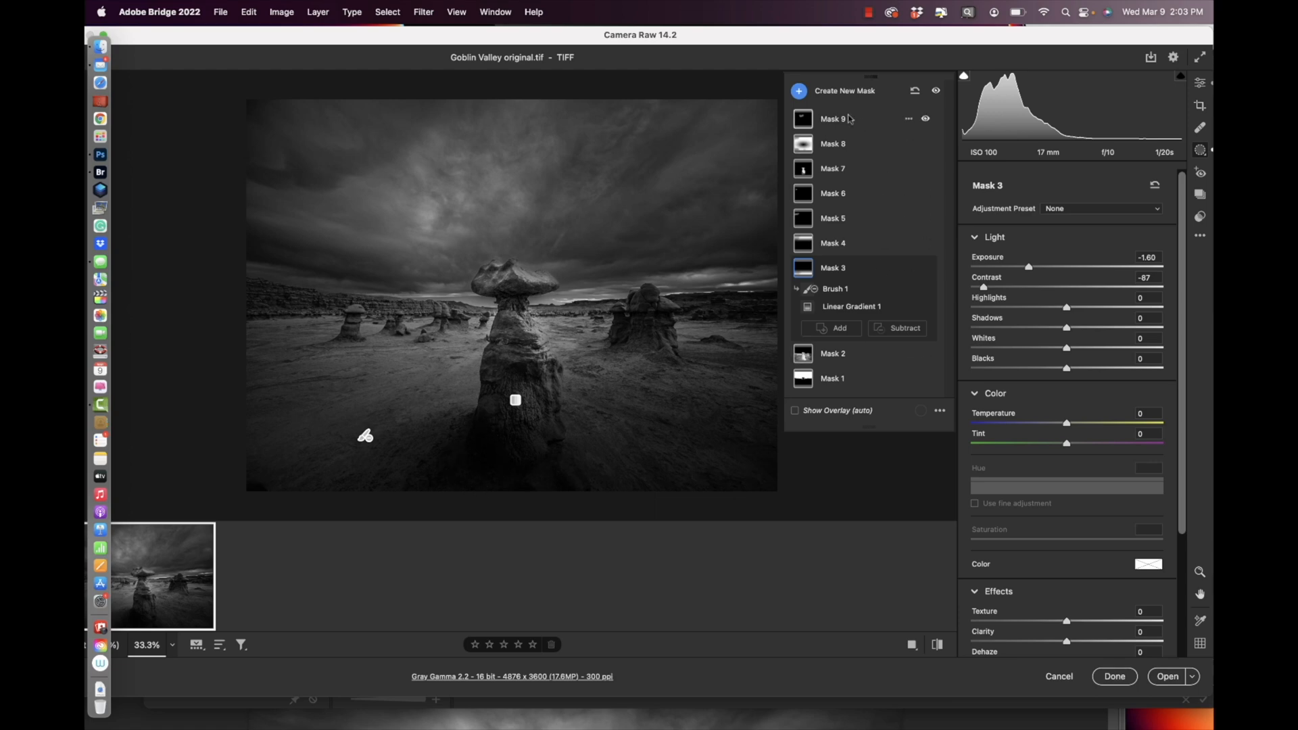
- Paint a new brush mask over the central rock's base at brush size 14 and set its Exposure to +1.05
{"action": "left_click", "coordinate": [804, 91]}
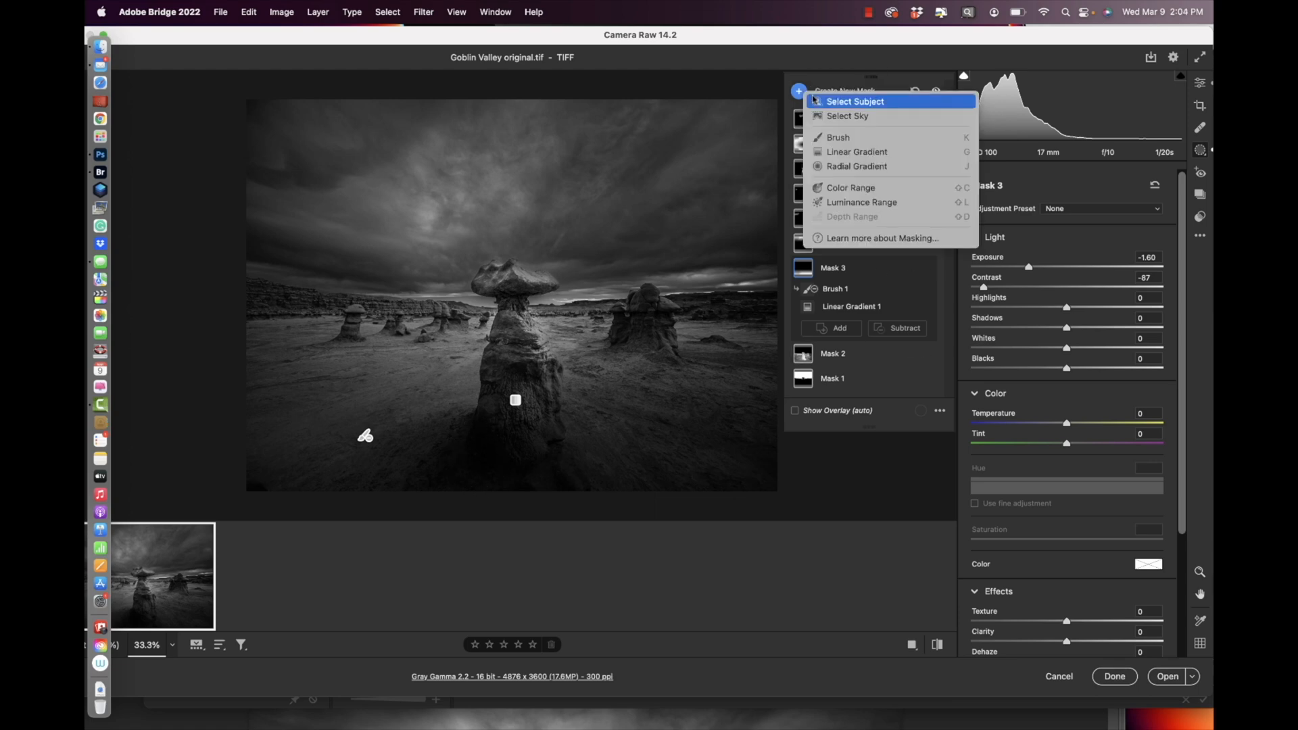
{"action": "left_click", "coordinate": [842, 136]}
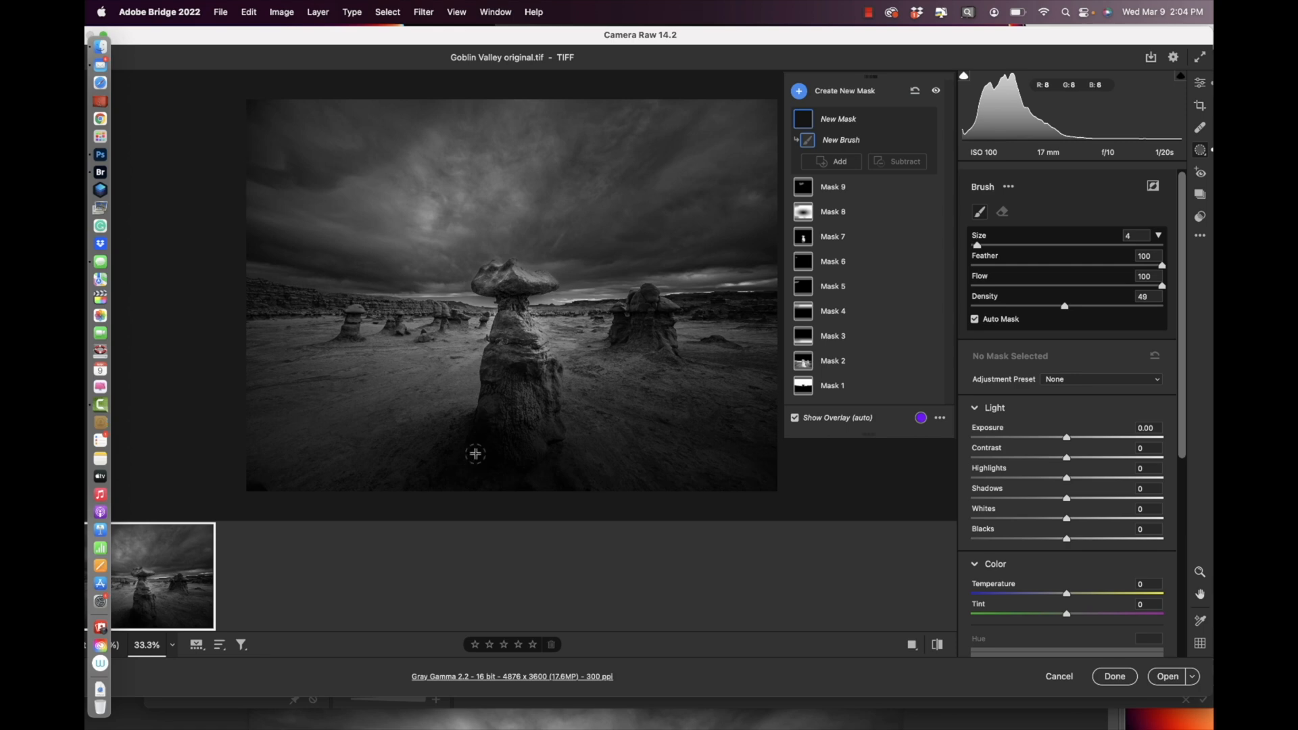
{"action": "key", "text": "]"}
{"action": "key", "text": "]"}
{"action": "key", "text": "]"}
{"action": "key", "text": "]"}
{"action": "key", "text": "]"}
{"action": "mouse_move", "coordinate": [472, 440]}
{"action": "left_mouse_down"}
{"action": "mouse_move", "coordinate": [528, 468]}
{"action": "mouse_move", "coordinate": [454, 469]}
{"action": "mouse_move", "coordinate": [497, 435]}
{"action": "mouse_move", "coordinate": [436, 488]}
{"action": "left_mouse_up"}
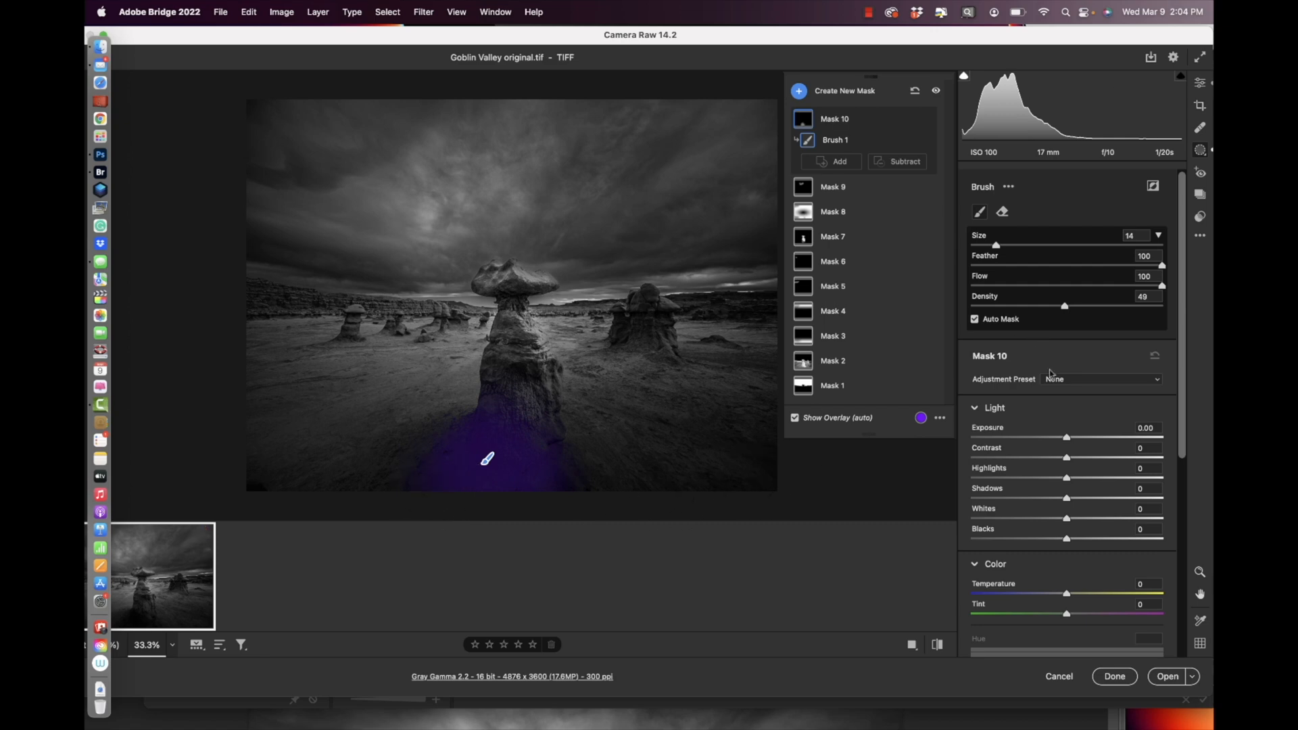
{"action": "left_click_drag", "start_coordinate": [1068, 438], "coordinate": [1091, 432]}
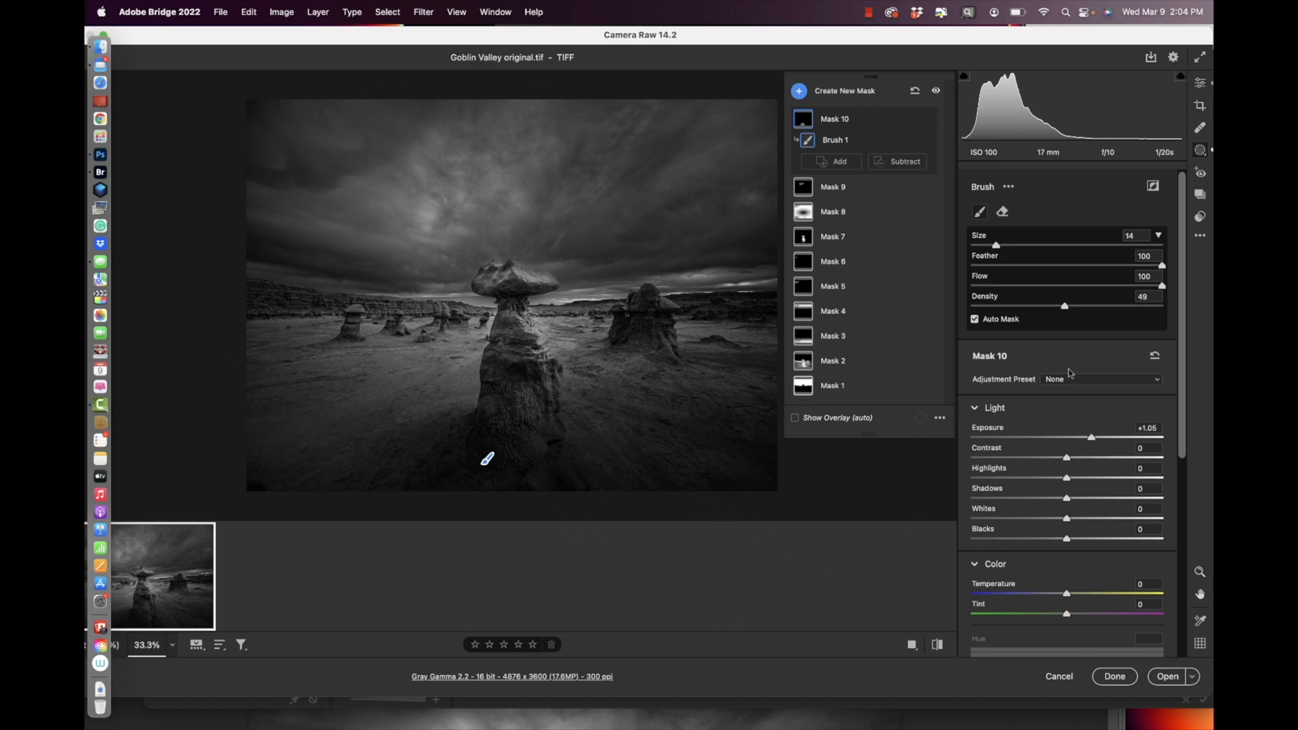
- Fine-tune the radial gradient mask's Exposure and set the central rock mask's Exposure to +0.60
{"action": "left_click", "coordinate": [833, 212]}
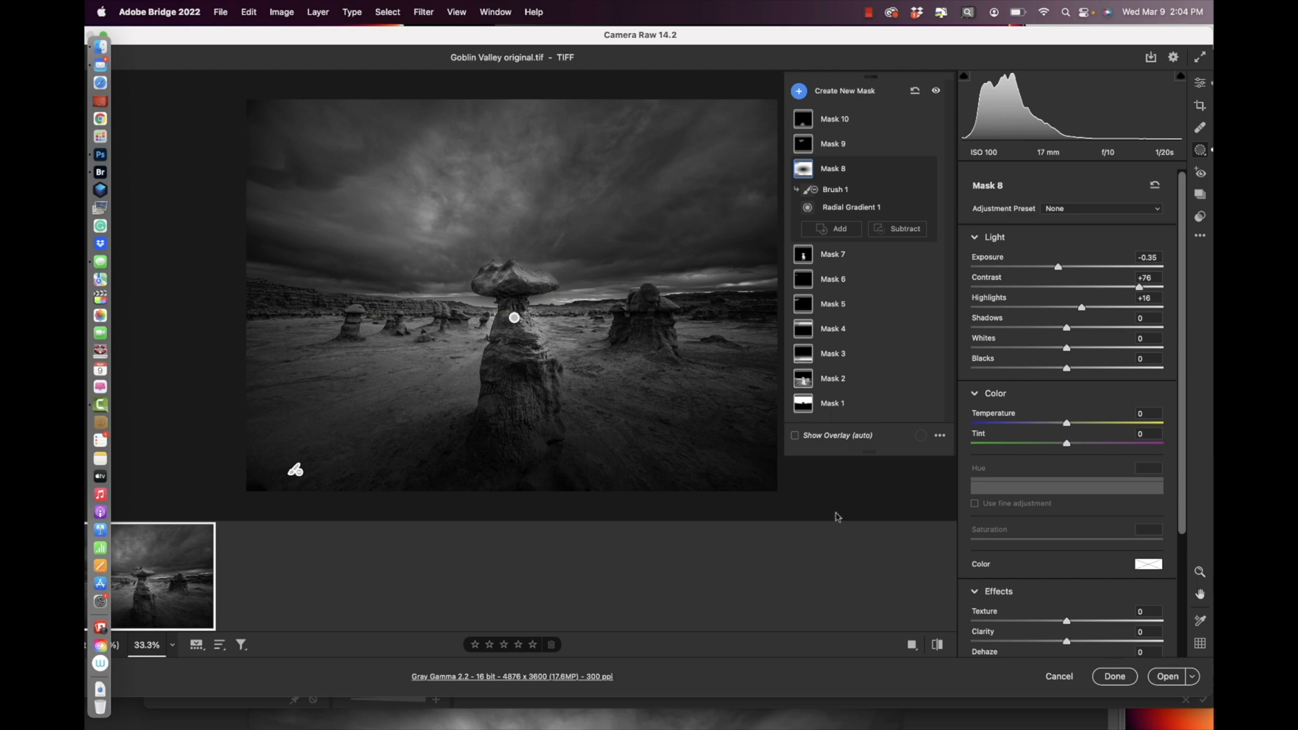
{"action": "left_click_drag", "start_coordinate": [1058, 267], "coordinate": [1060, 269]}
{"action": "left_click", "coordinate": [805, 255]}
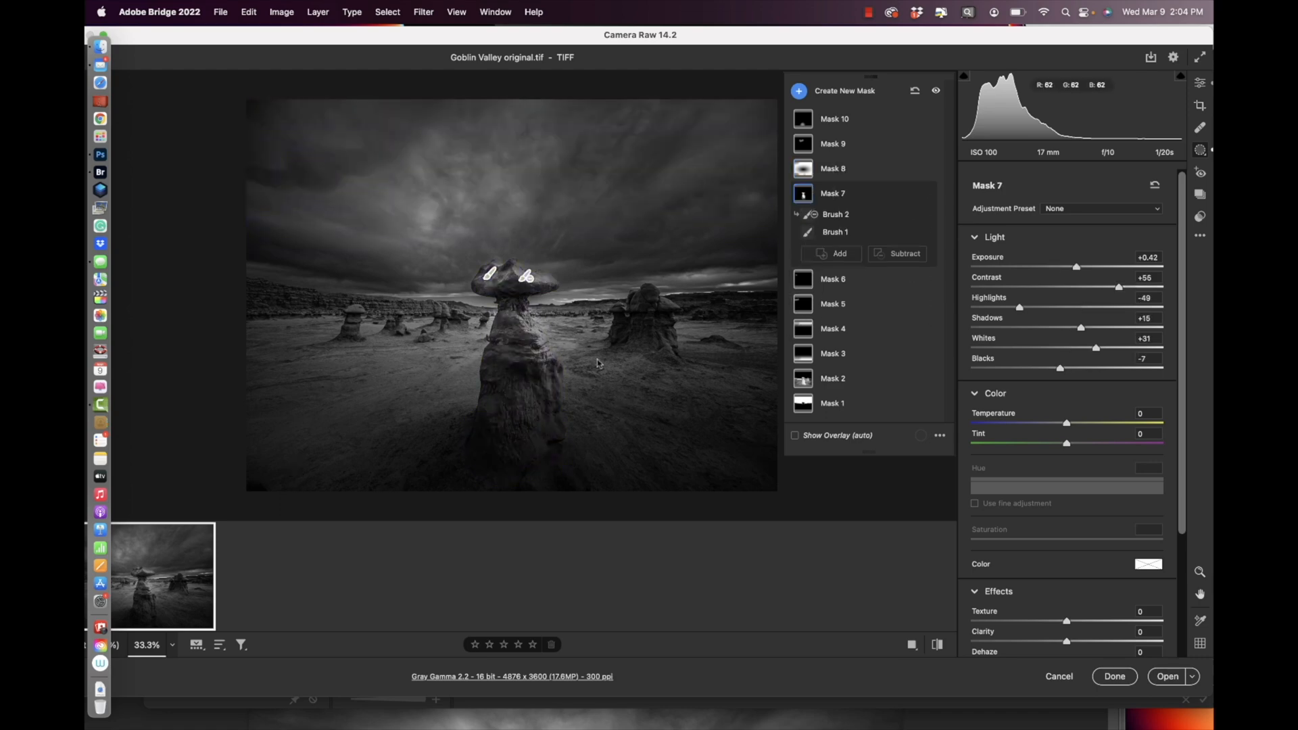
{"action": "left_click", "coordinate": [527, 278]}
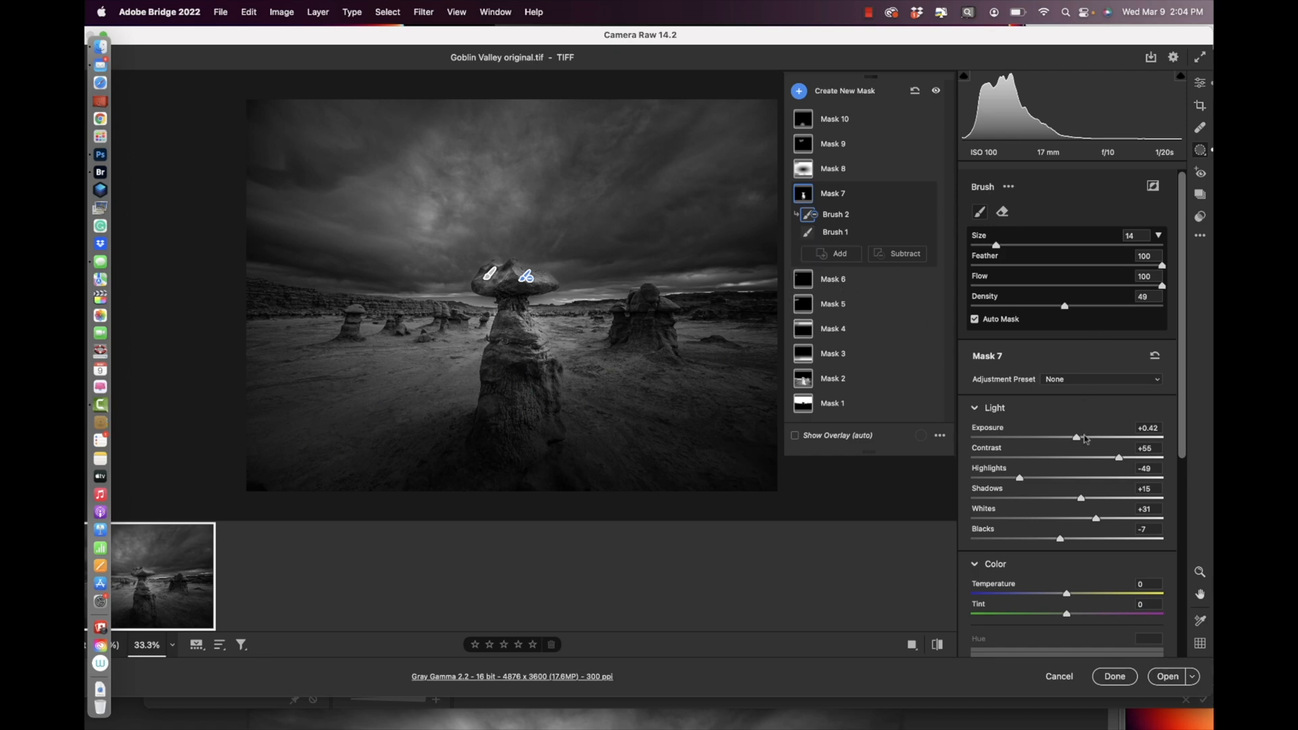
{"action": "left_click_drag", "start_coordinate": [1076, 440], "coordinate": [1082, 438]}
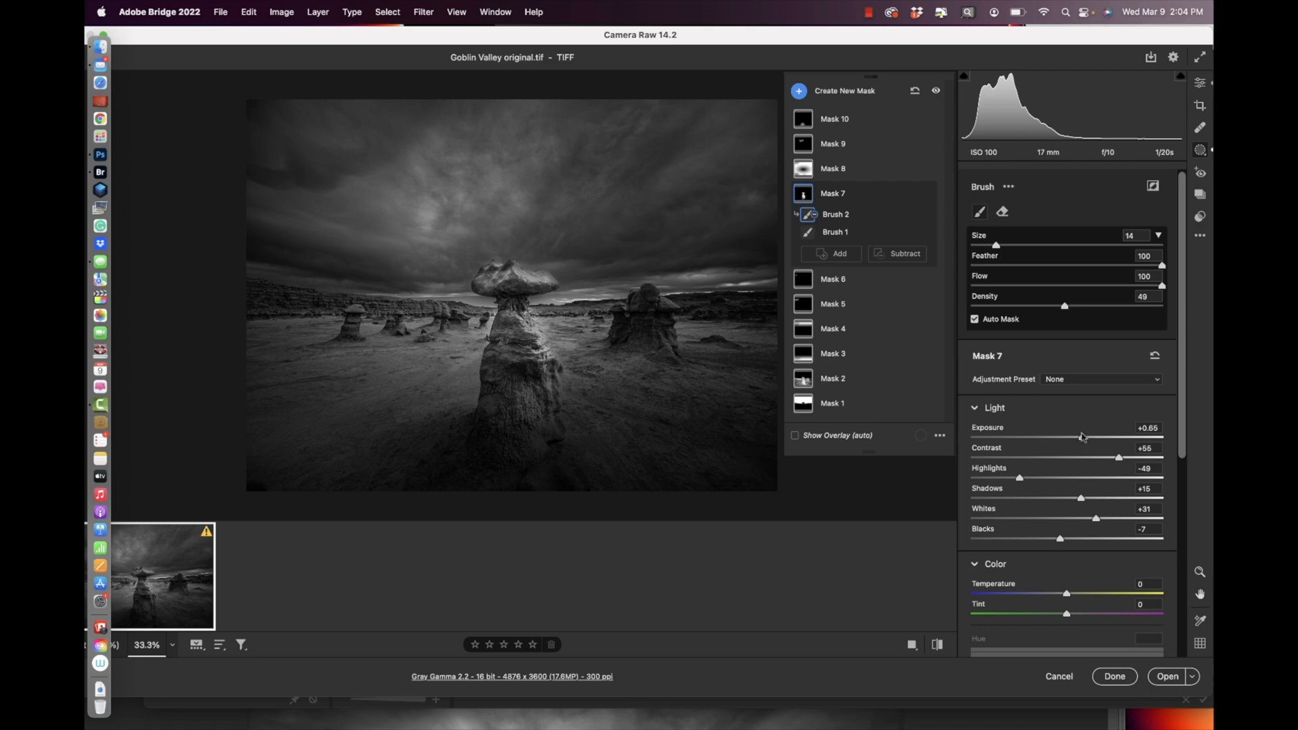
{"action": "left_click_drag", "start_coordinate": [1081, 437], "coordinate": [1081, 438]}
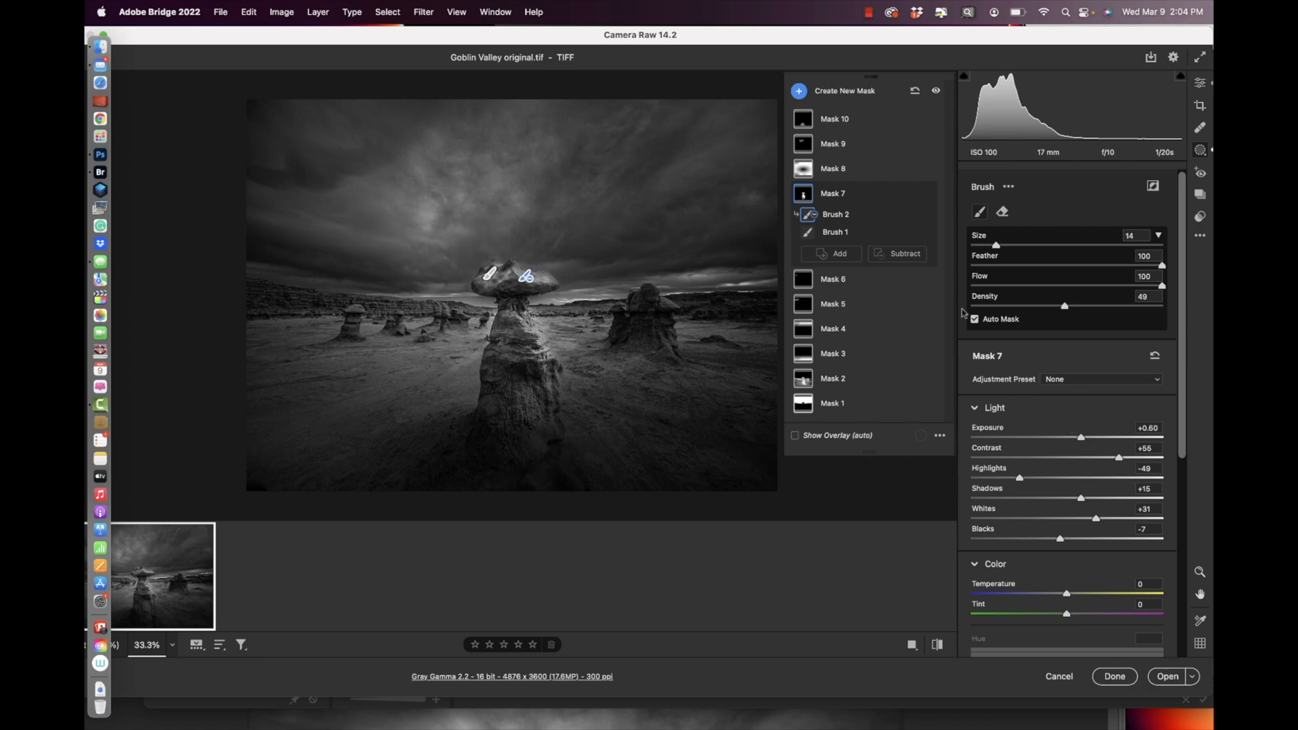
{"action": "mouse_move", "coordinate": [804, 233]}
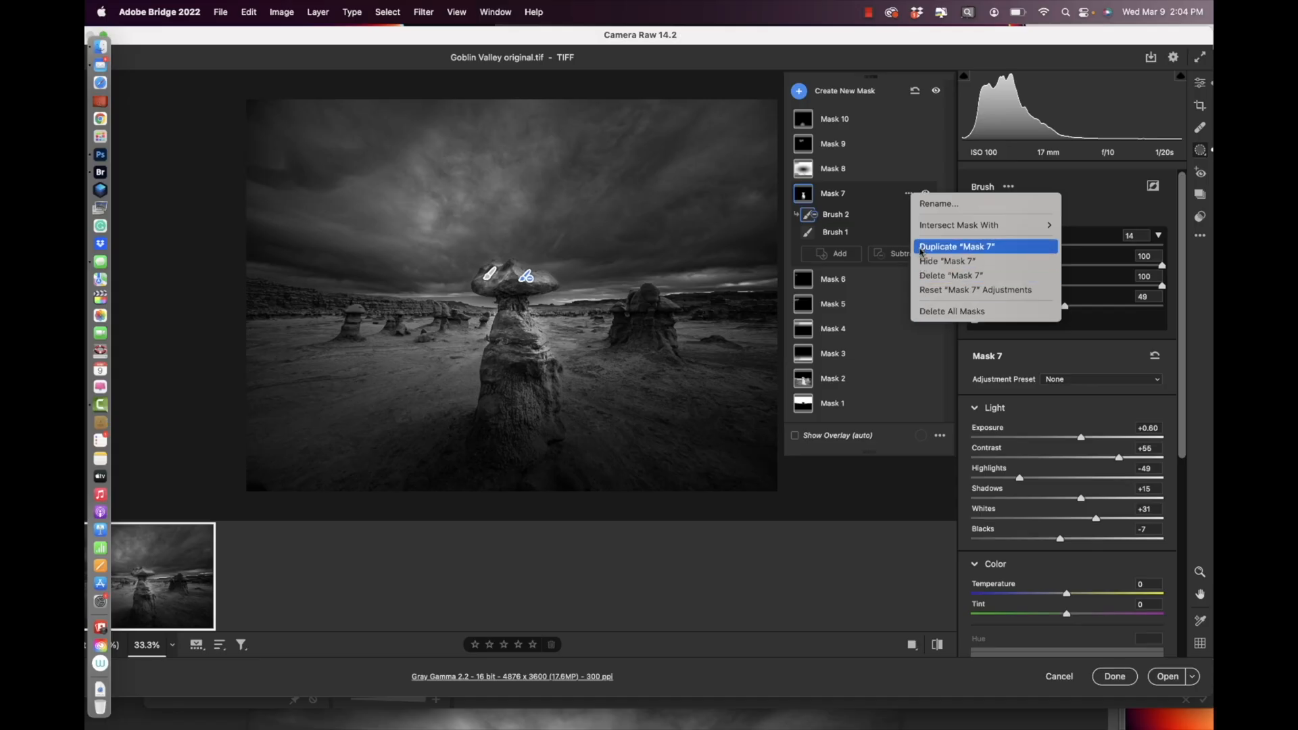
- Delete the central rock's mask, Mask 7, and start a new brush mask on the rock's cap at brush size 9
{"action": "left_click", "coordinate": [937, 280]}
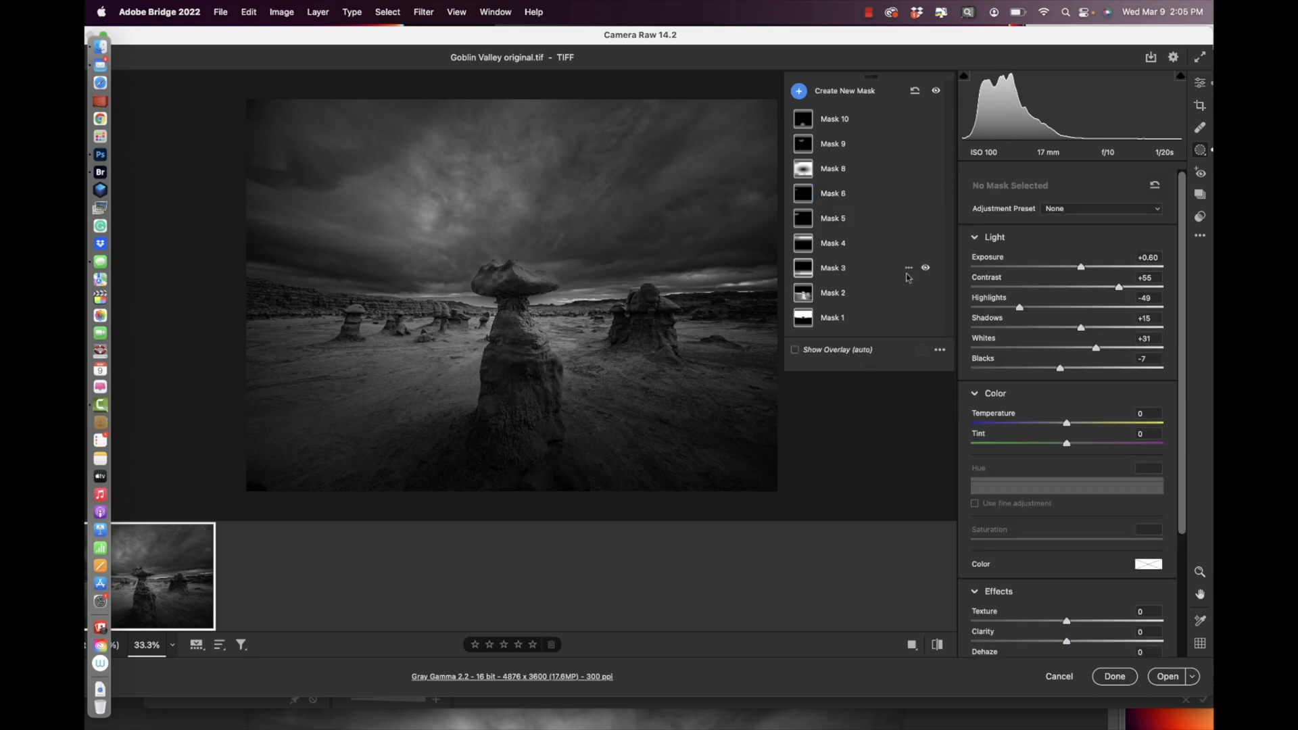
{"action": "left_click", "coordinate": [798, 91]}
{"action": "left_click", "coordinate": [840, 134]}
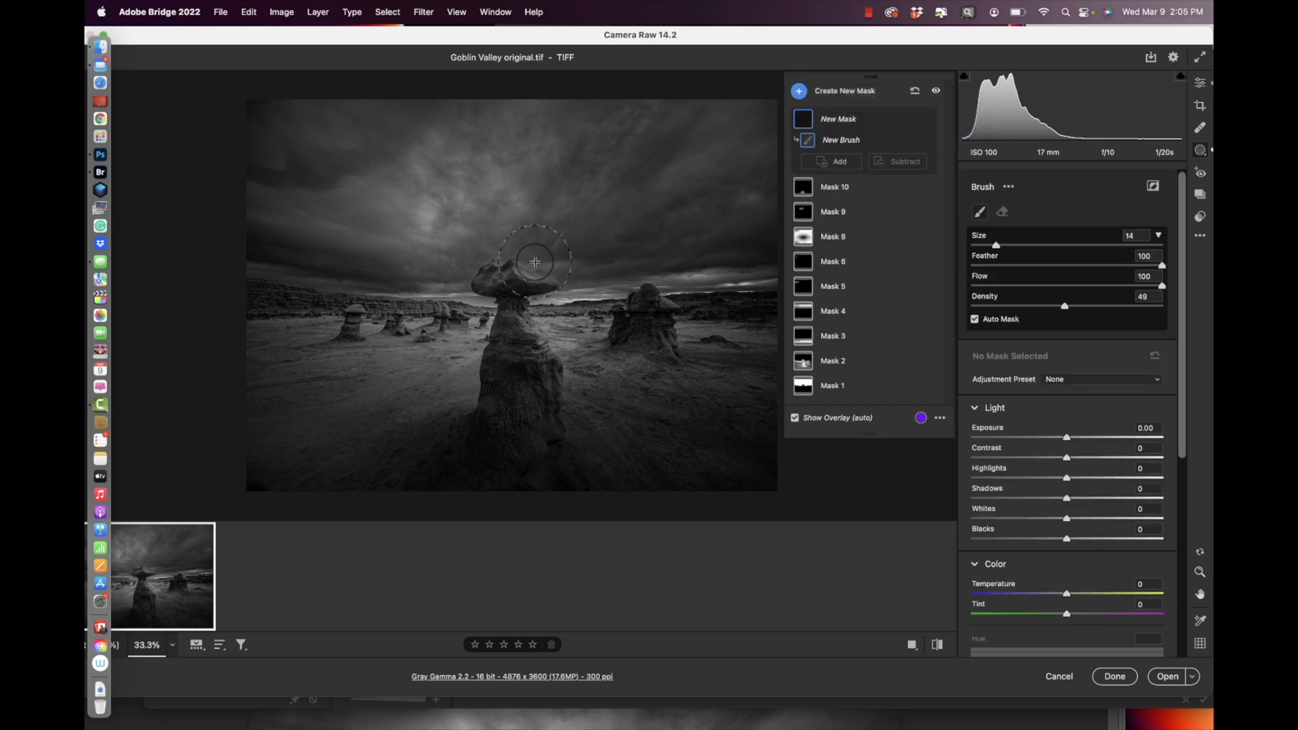
{"action": "key", "text": "bracketleft"}
{"action": "key", "text": "bracketleft"}
{"action": "key", "text": "bracketleft"}
{"action": "key", "text": "bracketleft"}
{"action": "key", "text": "bracketleft"}
{"action": "left_click_drag", "start_coordinate": [500, 292], "coordinate": [508, 280]}
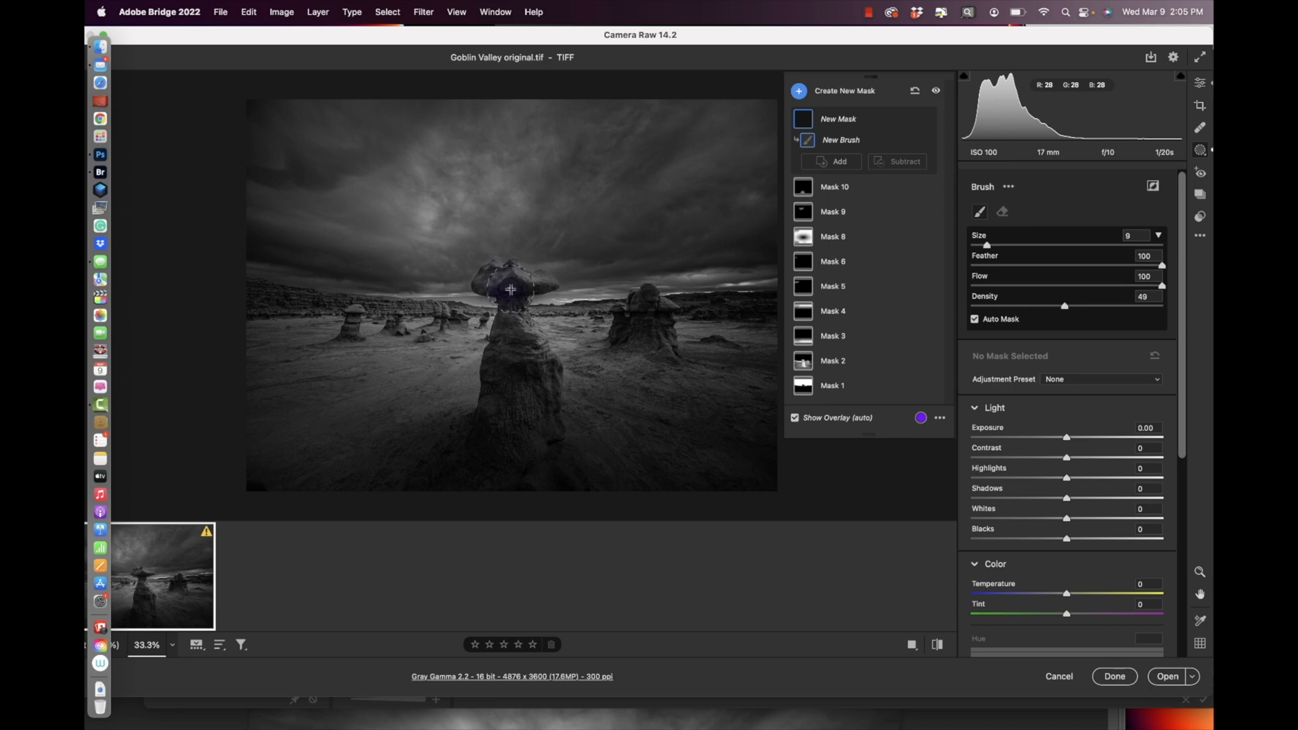
- Set the brush Density to 100 and paint the new mask over the central rock's cap and body, reducing the brush size to 4
{"action": "left_click_drag", "start_coordinate": [1065, 306], "coordinate": [1161, 308]}
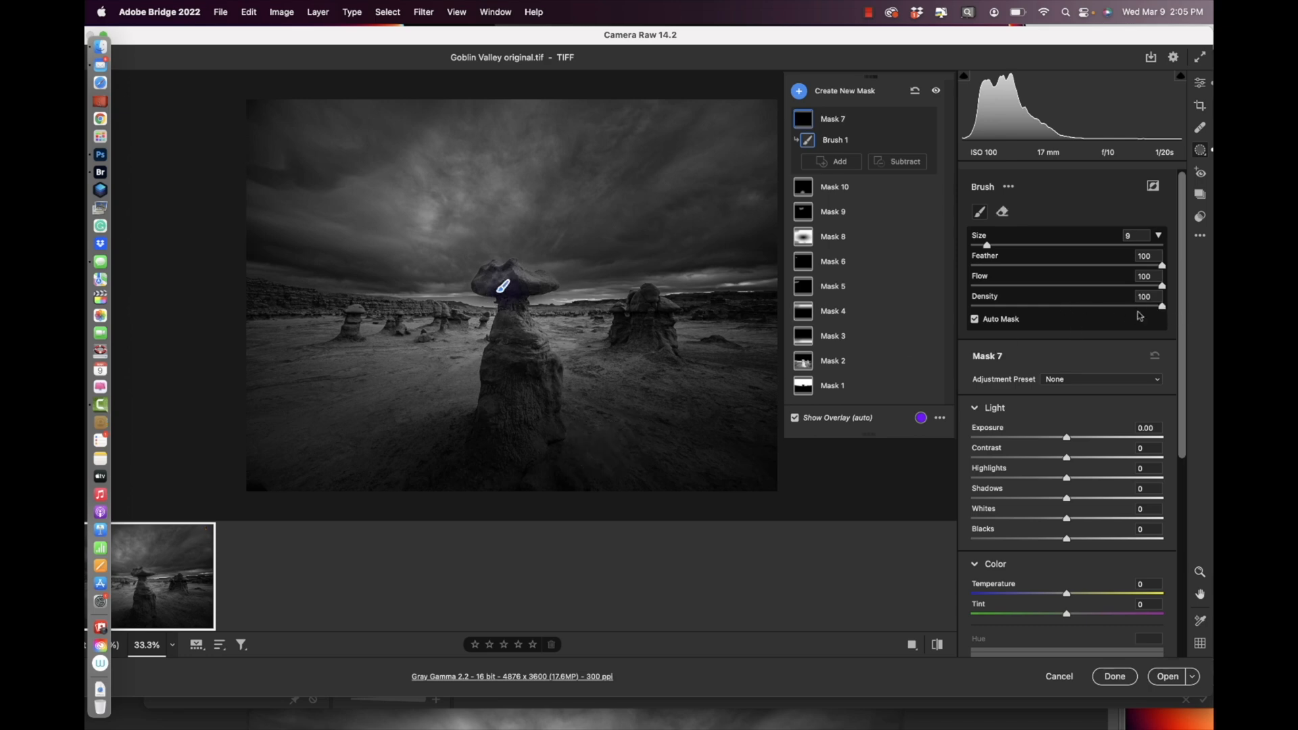
{"action": "key", "text": "bracketleft"}
{"action": "key", "text": "bracketleft"}
{"action": "key", "text": "bracketright"}
{"action": "mouse_move", "coordinate": [510, 287]}
{"action": "left_mouse_down"}
{"action": "mouse_move", "coordinate": [524, 293]}
{"action": "mouse_move", "coordinate": [510, 329]}
{"action": "left_mouse_up"}
{"action": "key", "text": "bracketleft"}
{"action": "key", "text": "bracketleft"}
{"action": "mouse_move", "coordinate": [527, 375]}
{"action": "left_mouse_down"}
{"action": "mouse_move", "coordinate": [528, 345]}
{"action": "mouse_move", "coordinate": [541, 386]}
{"action": "mouse_move", "coordinate": [497, 395]}
{"action": "mouse_move", "coordinate": [513, 308]}
{"action": "mouse_move", "coordinate": [508, 276]}
{"action": "mouse_move", "coordinate": [483, 283]}
{"action": "mouse_move", "coordinate": [548, 284]}
{"action": "left_mouse_up"}
{"action": "key", "text": "bracketleft"}
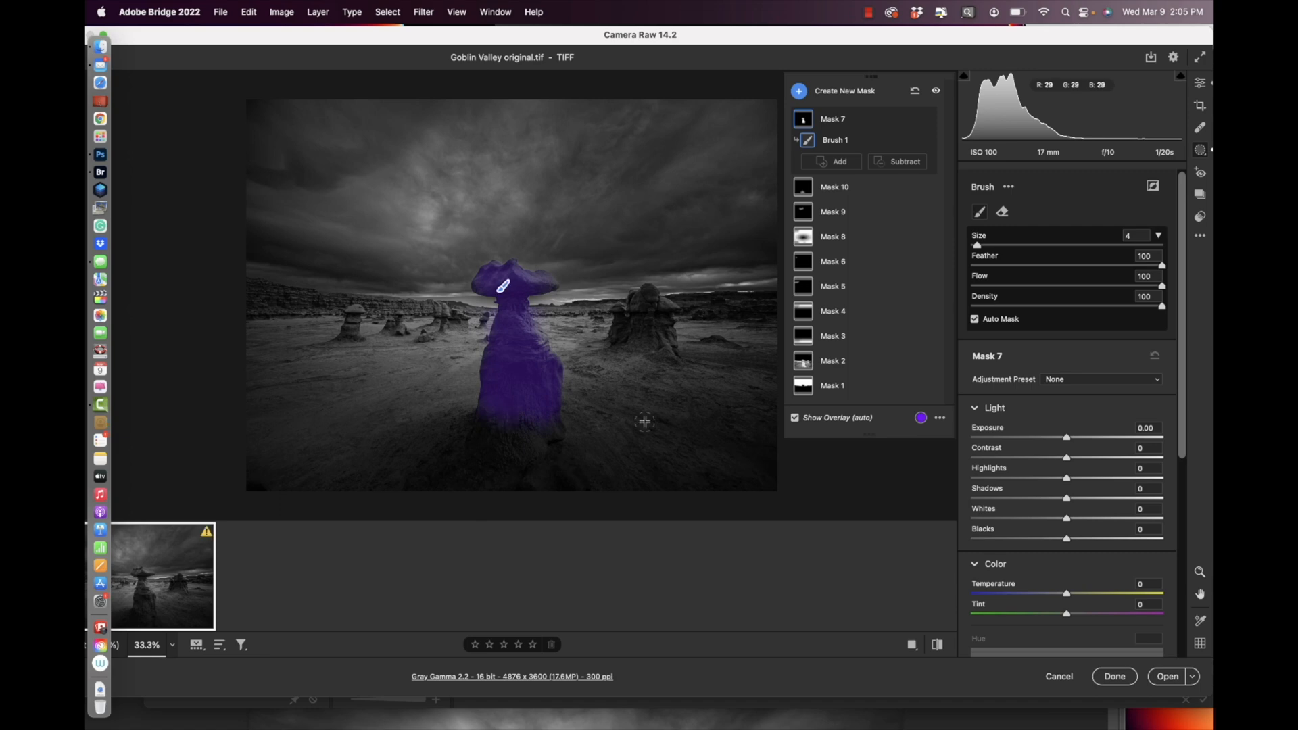
- Set the new rock mask's Exposure to +0.50, Contrast to +88, Highlights to +29, Shadows to +8 and Whites to +23
{"action": "left_click_drag", "start_coordinate": [1070, 440], "coordinate": [1151, 456]}
{"action": "mouse_move", "coordinate": [1069, 478]}
{"action": "left_mouse_down"}
{"action": "mouse_move", "coordinate": [1122, 476]}
{"action": "mouse_move", "coordinate": [1102, 476]}
{"action": "mouse_move", "coordinate": [1112, 500]}
{"action": "mouse_move", "coordinate": [1074, 499]}
{"action": "mouse_move", "coordinate": [1069, 519]}
{"action": "mouse_move", "coordinate": [1088, 519]}
{"action": "left_mouse_up"}
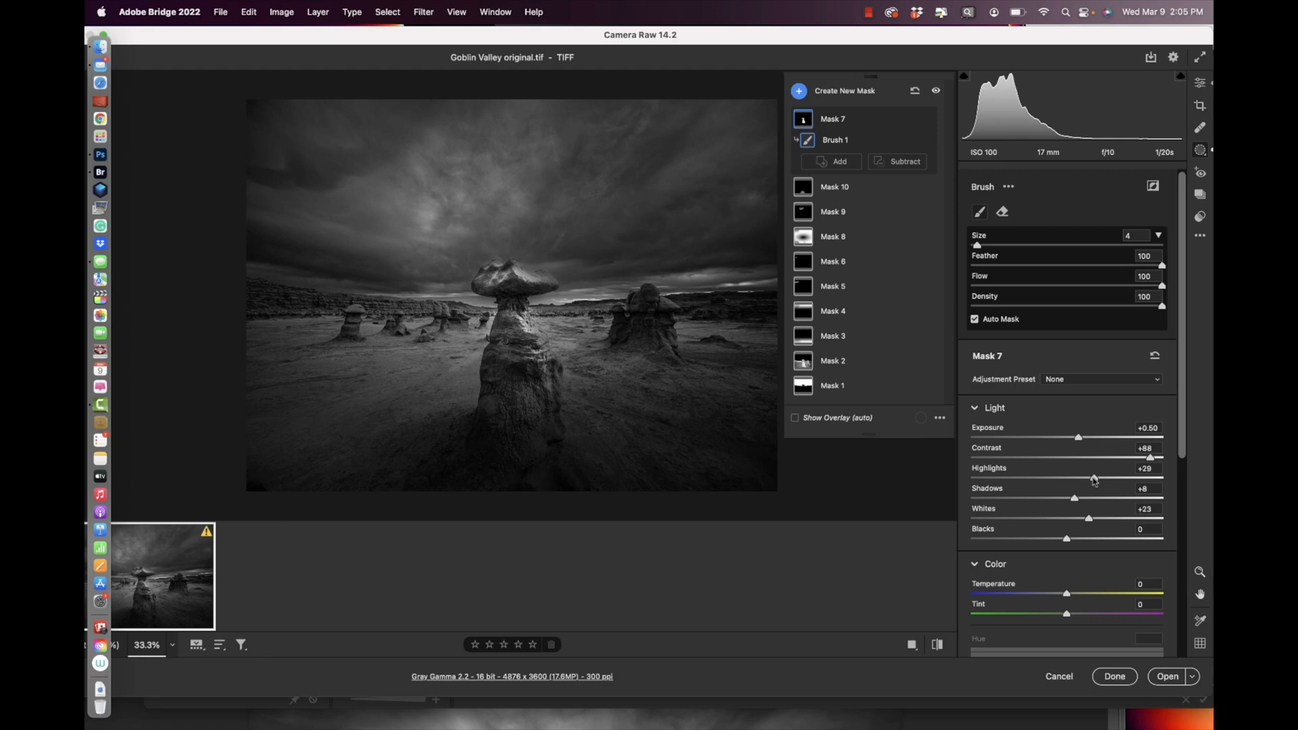
- Subtract from the rock mask with a size 3 brush at Density 16, painting over the brightest parts of the cap
{"action": "left_click", "coordinate": [887, 164]}
{"action": "left_click", "coordinate": [909, 208]}
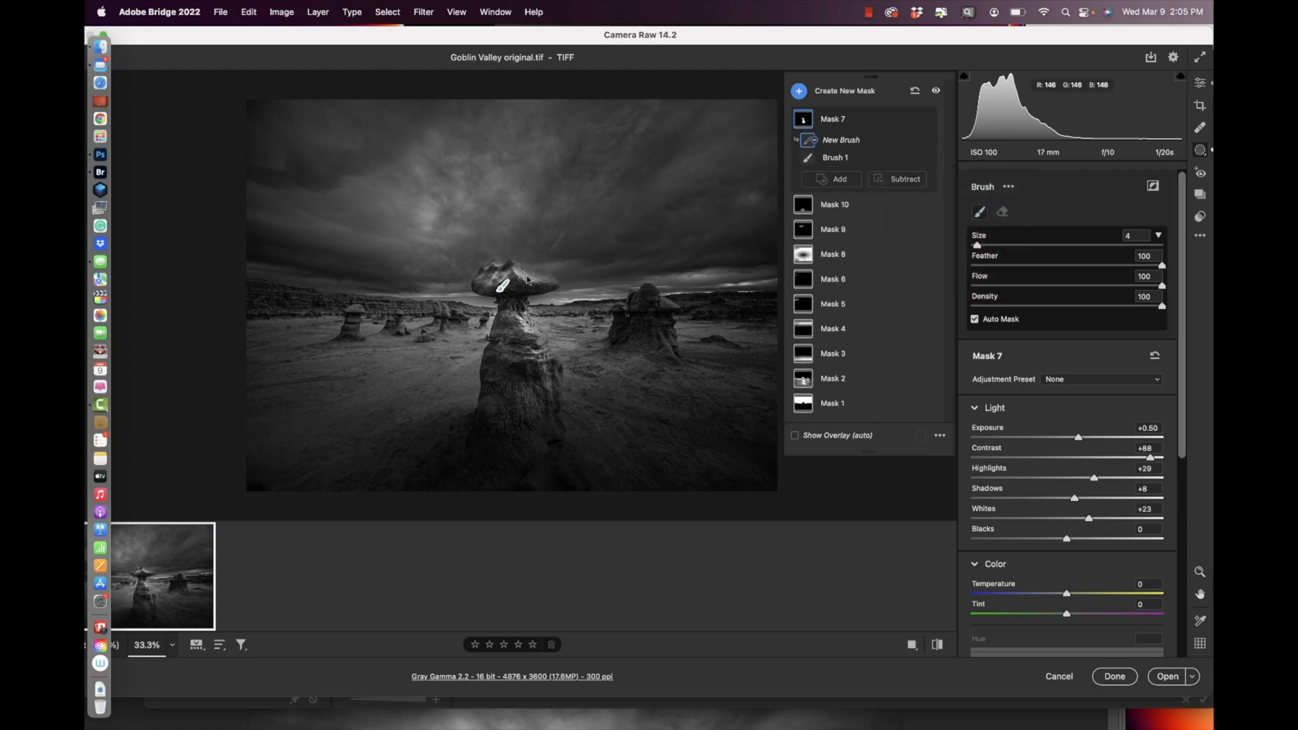
{"action": "left_click_drag", "start_coordinate": [1162, 306], "coordinate": [998, 307]}
{"action": "left_click_drag", "start_coordinate": [525, 279], "coordinate": [498, 273]}
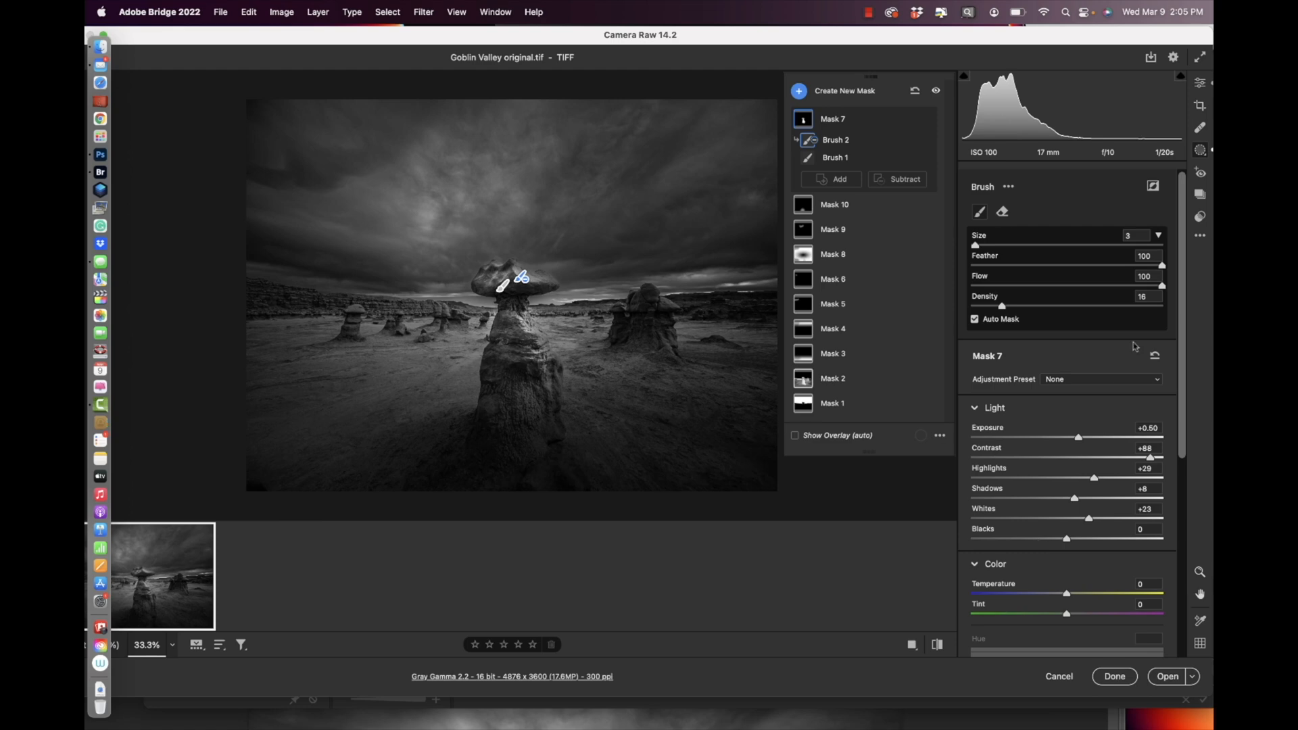
- Set the photo's global Exposure to -0.05 and Contrast to +64
{"action": "left_click", "coordinate": [1202, 84]}
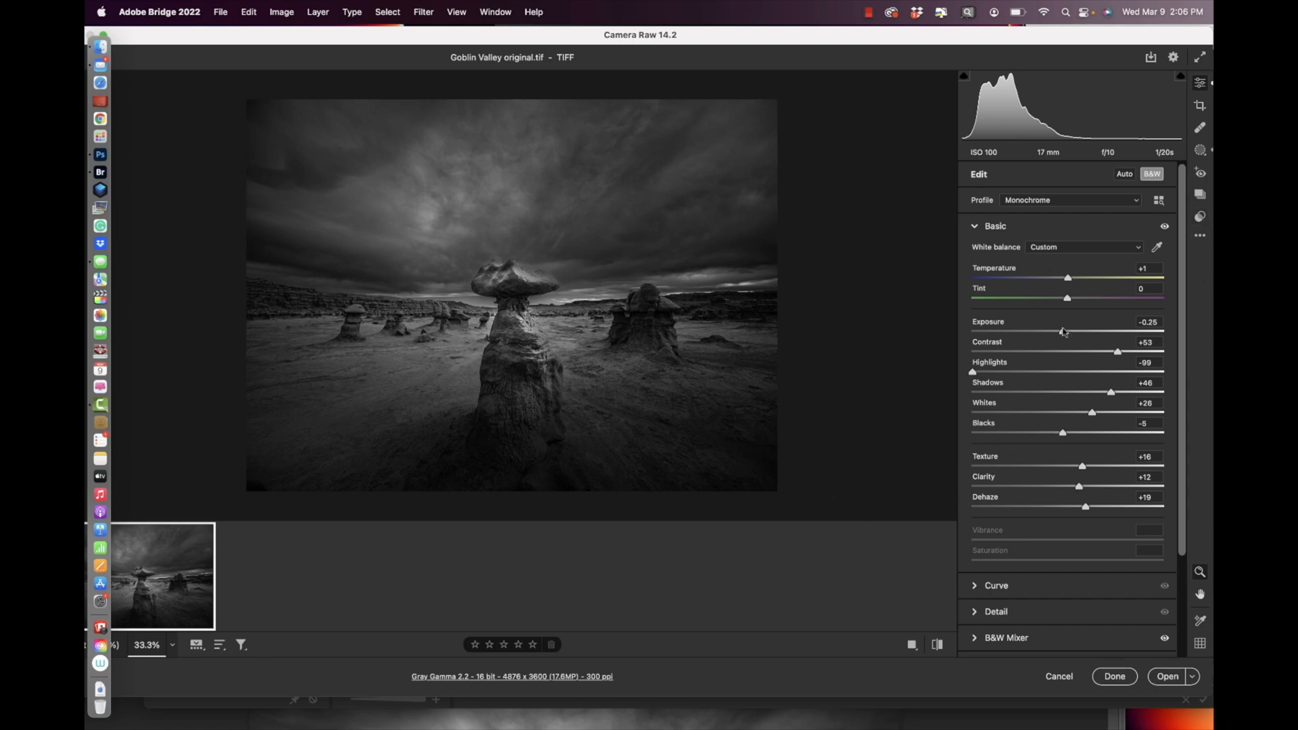
{"action": "left_click_drag", "start_coordinate": [1063, 331], "coordinate": [1067, 331]}
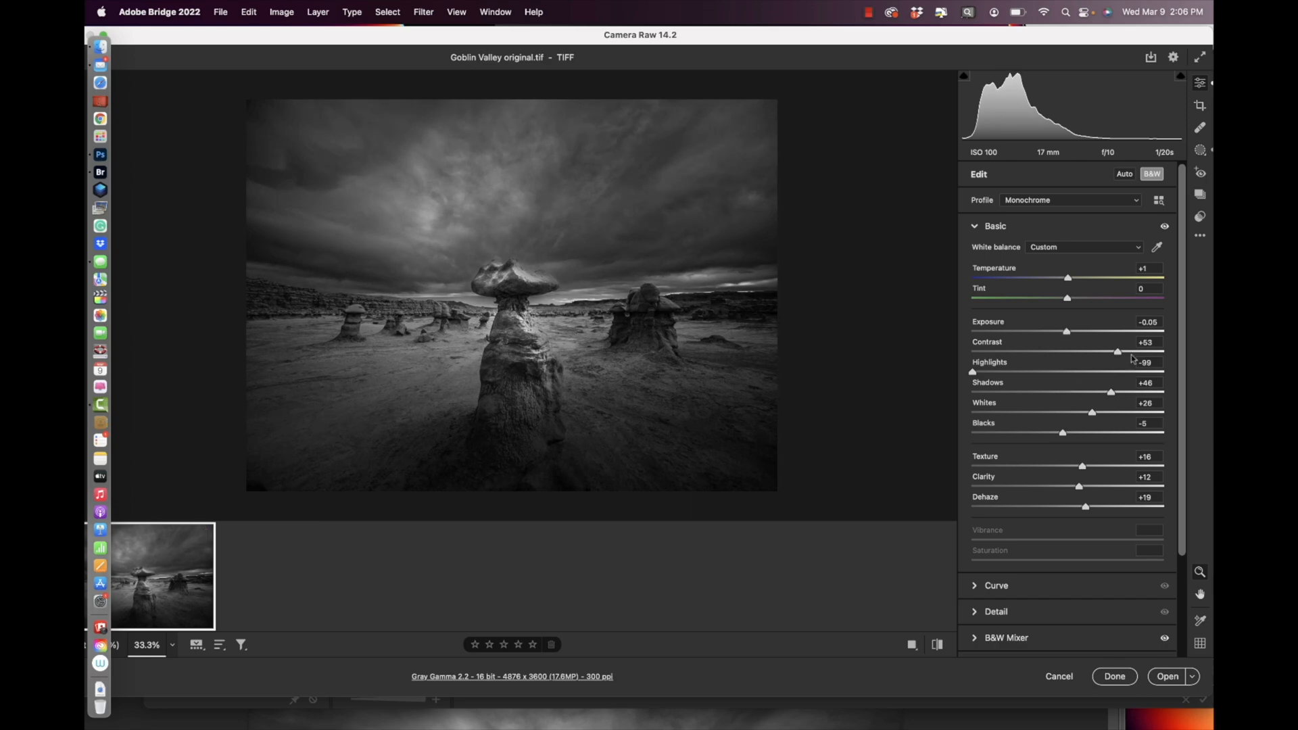
{"action": "left_click_drag", "start_coordinate": [1119, 353], "coordinate": [1129, 352]}
- Set the sky linear gradient mask, Mask 4, to Exposure -1.00, Contrast -41 and Highlights +1
{"action": "left_click", "coordinate": [1203, 154]}
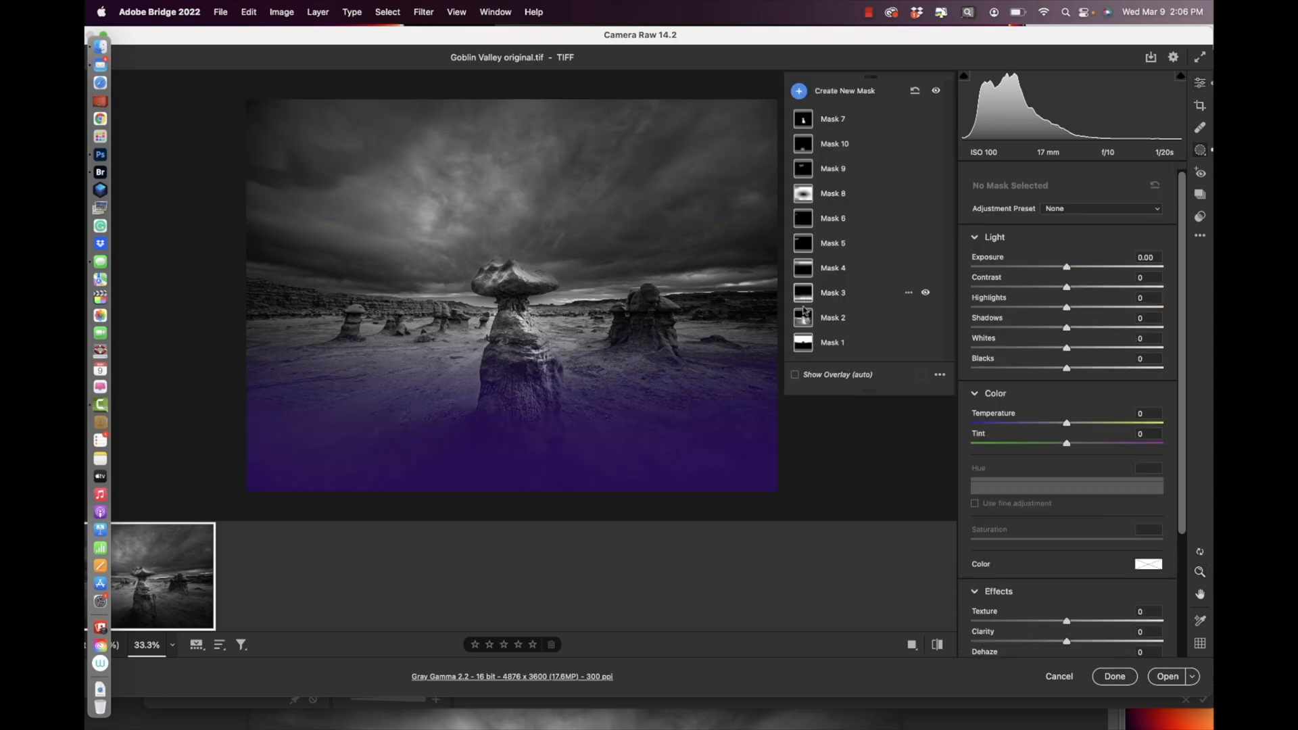
{"action": "left_click", "coordinate": [804, 344]}
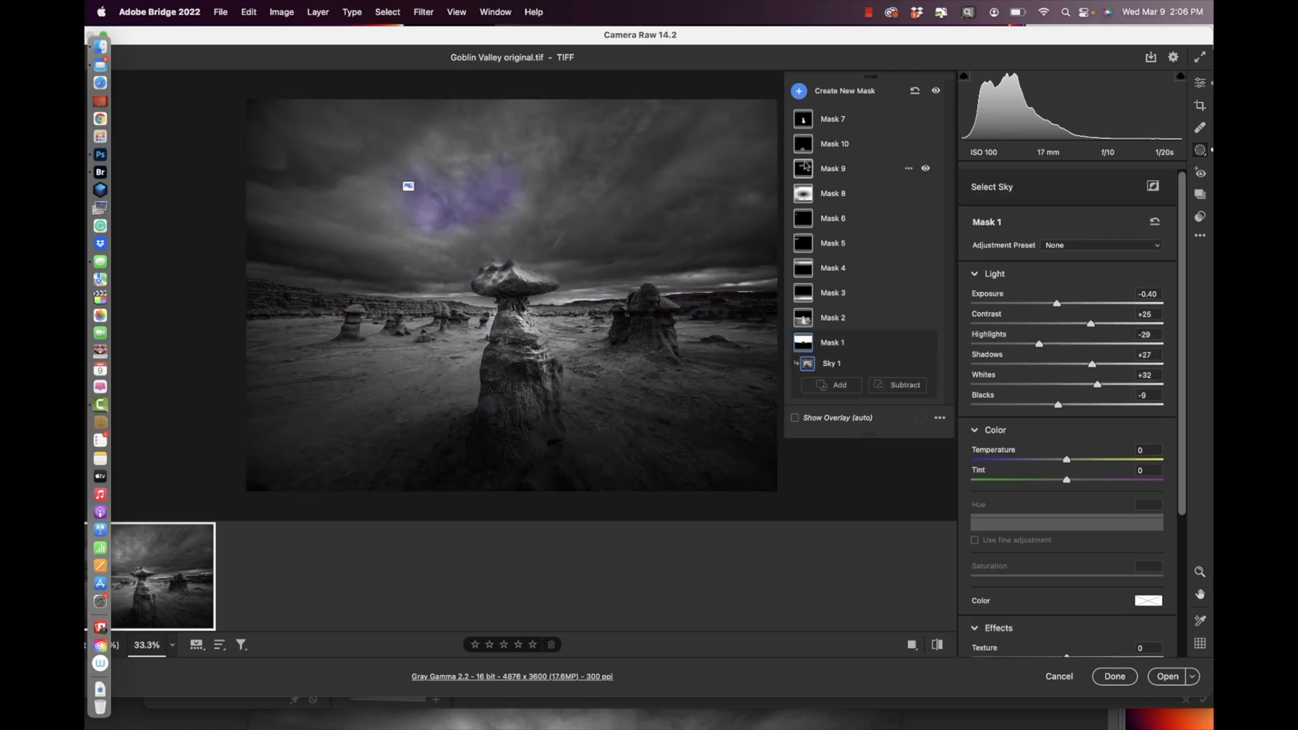
{"action": "left_click", "coordinate": [811, 268]}
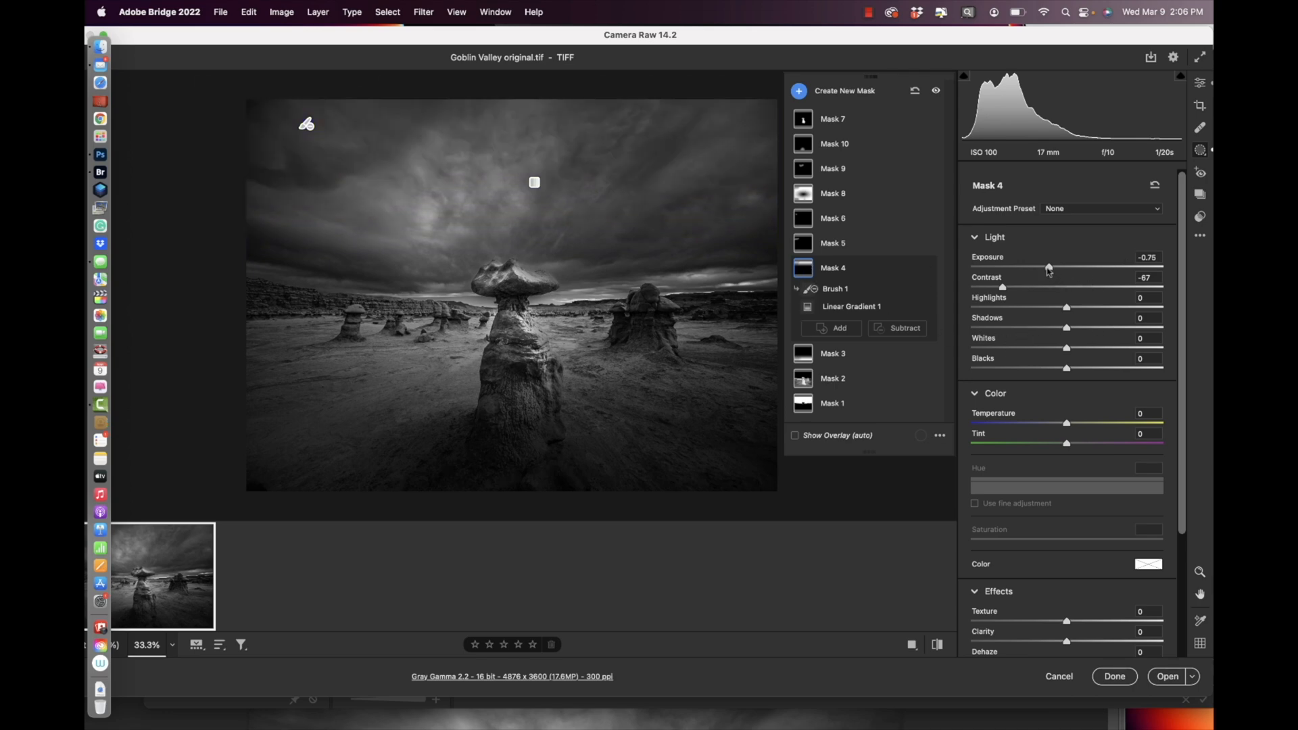
{"action": "left_click_drag", "start_coordinate": [1050, 268], "coordinate": [1045, 270]}
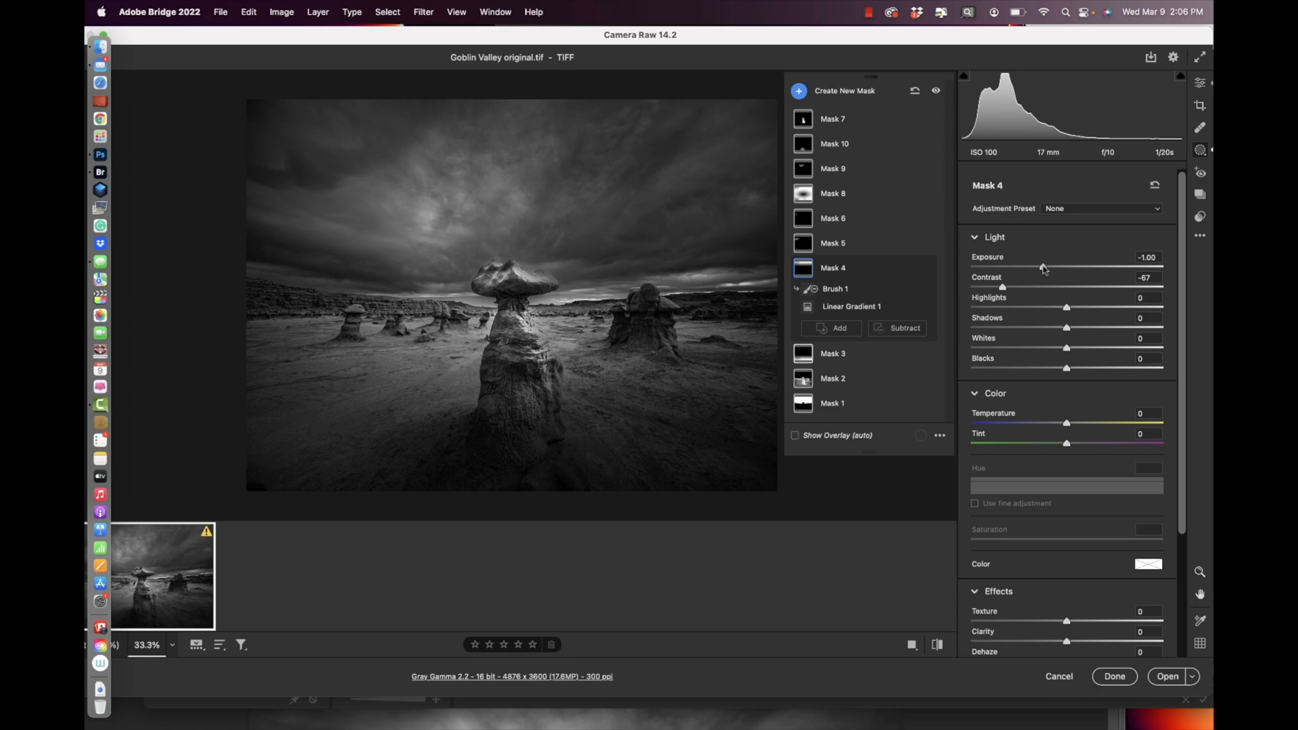
{"action": "left_click_drag", "start_coordinate": [1006, 292], "coordinate": [1068, 311]}
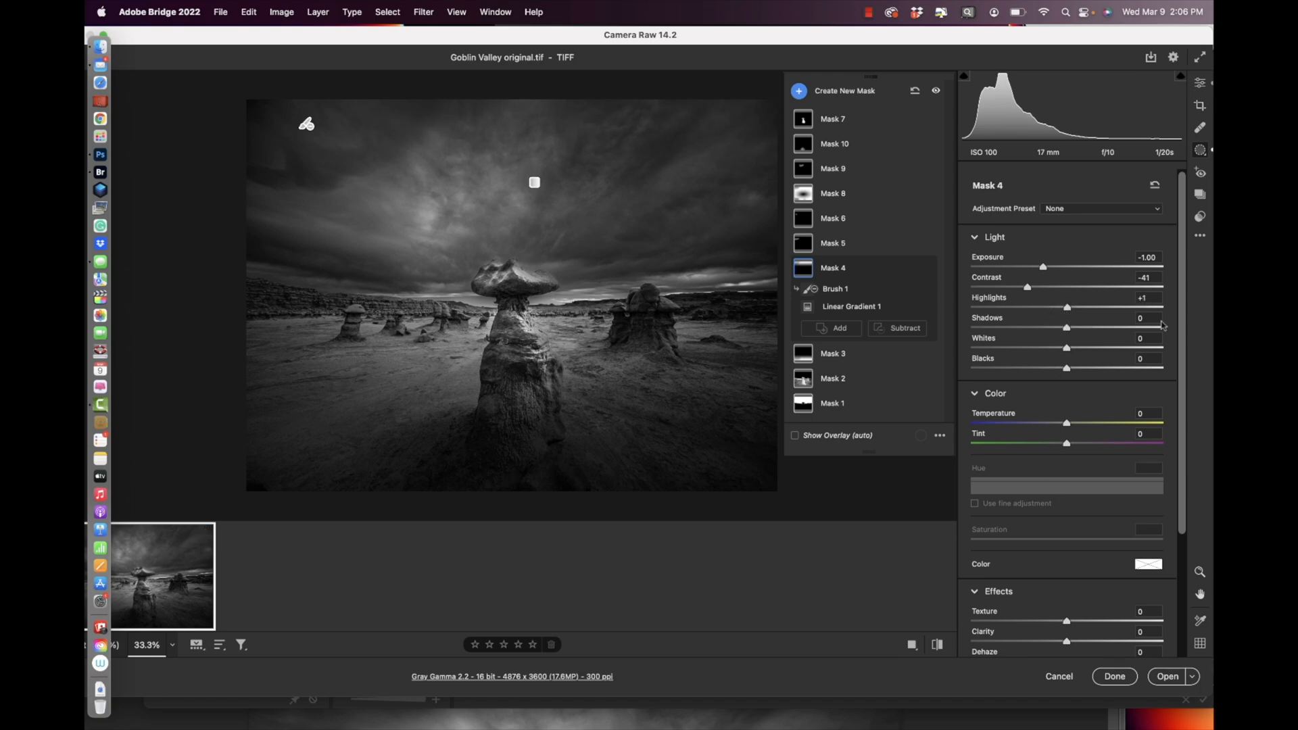
- Lower the global Contrast slightly and set the central rock mask's Exposure to +0.25 and Contrast to +58
{"action": "left_click", "coordinate": [1201, 87]}
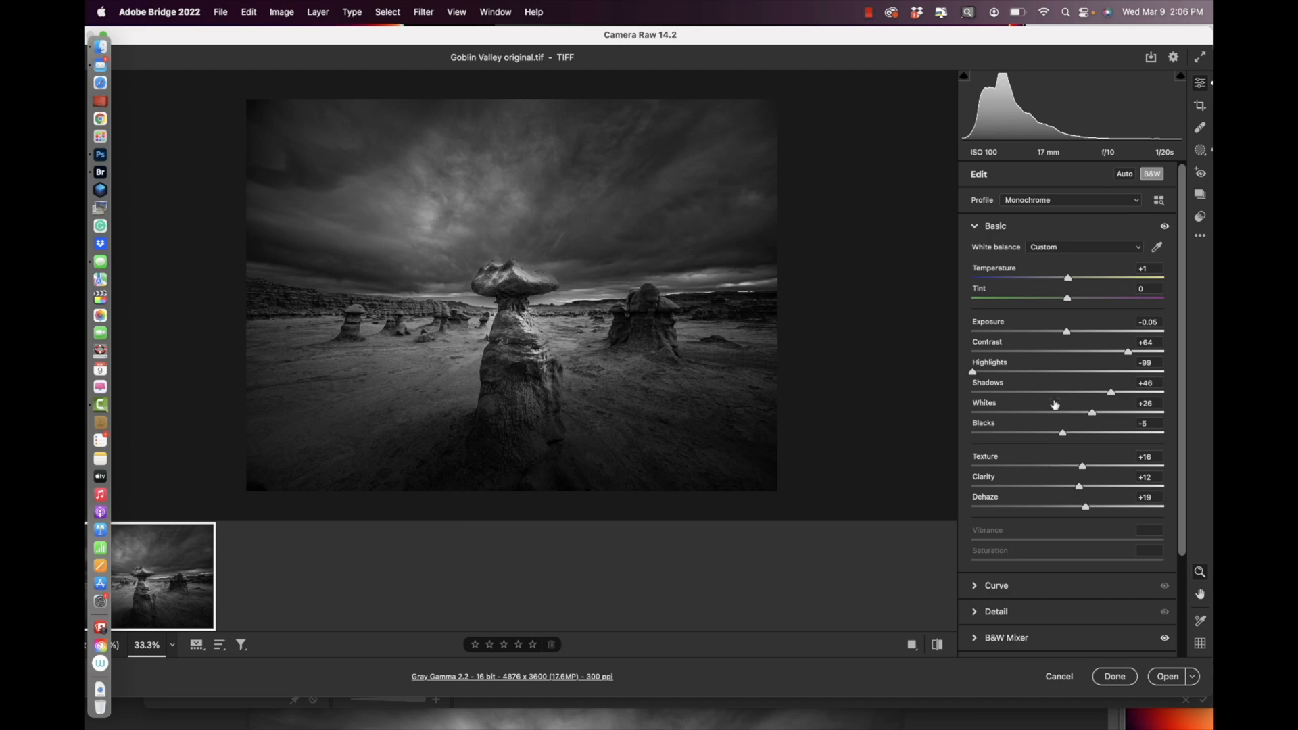
{"action": "mouse_move", "coordinate": [1055, 404]}
{"action": "left_click_drag", "start_coordinate": [1127, 352], "coordinate": [1122, 352]}
{"action": "left_click", "coordinate": [1200, 150]}
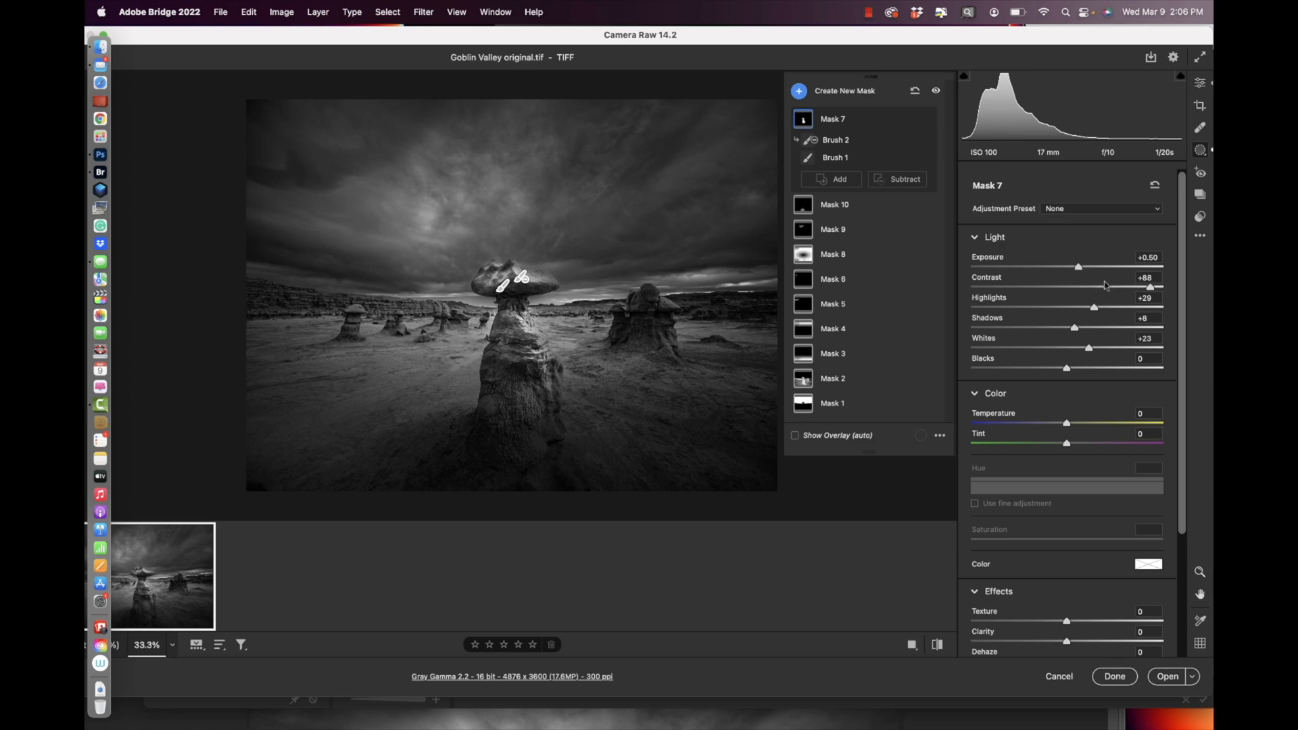
{"action": "left_click_drag", "start_coordinate": [1149, 287], "coordinate": [1073, 270]}
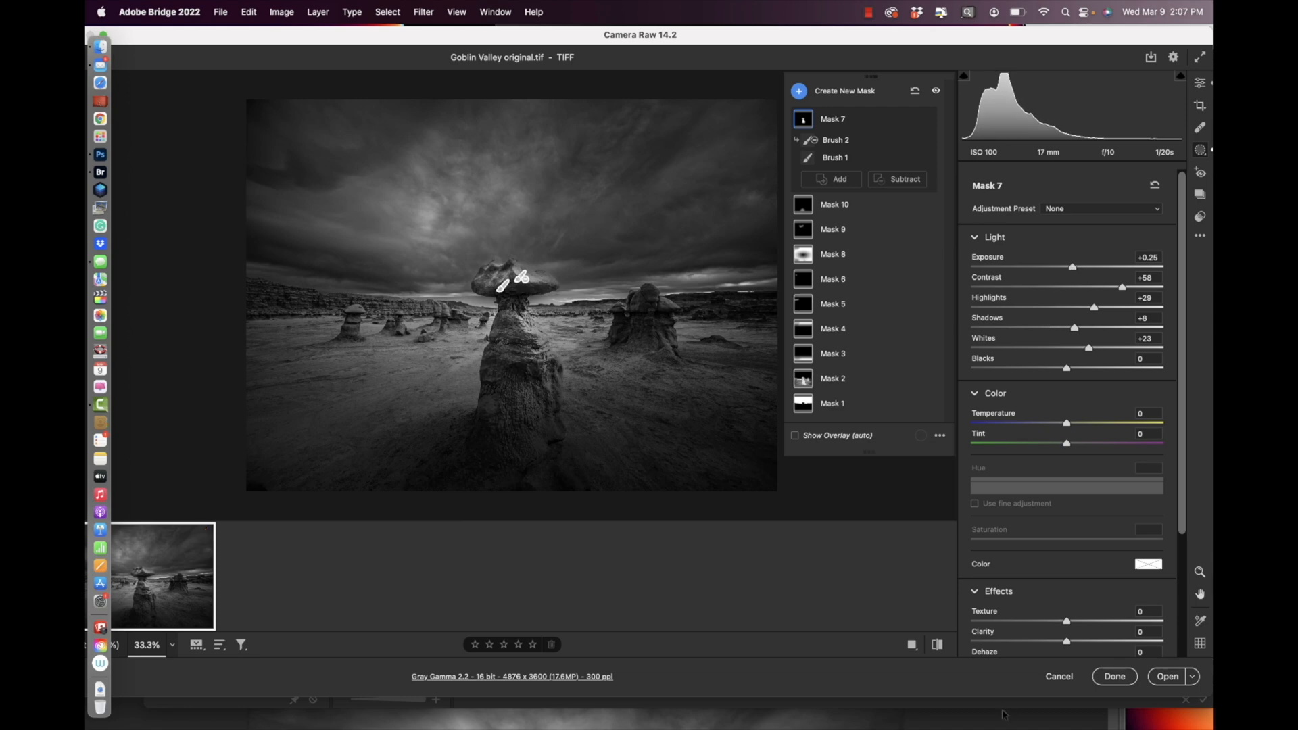
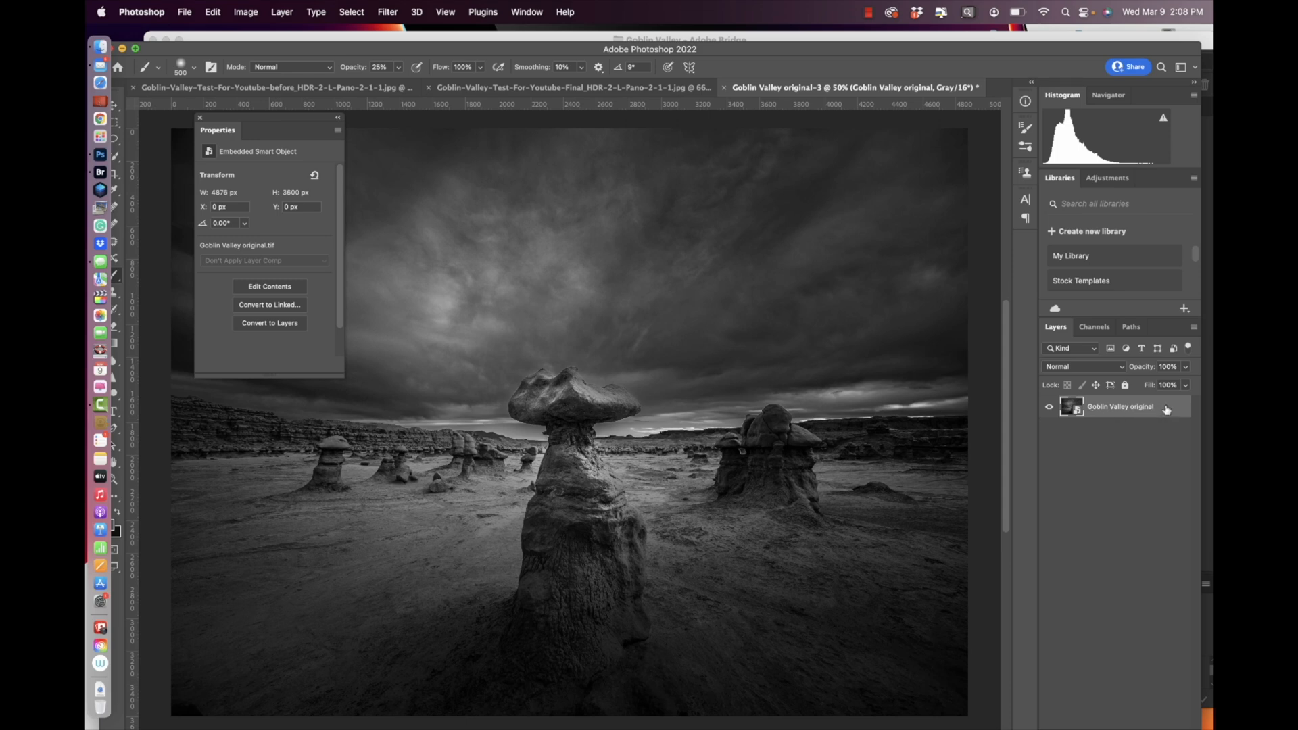
- In Photoshop, create a new smart object copy of the Goblin Valley original layer and rasterize the copy
{"action": "key", "text": "super+0"}
{"action": "right_click", "coordinate": [1166, 410]}
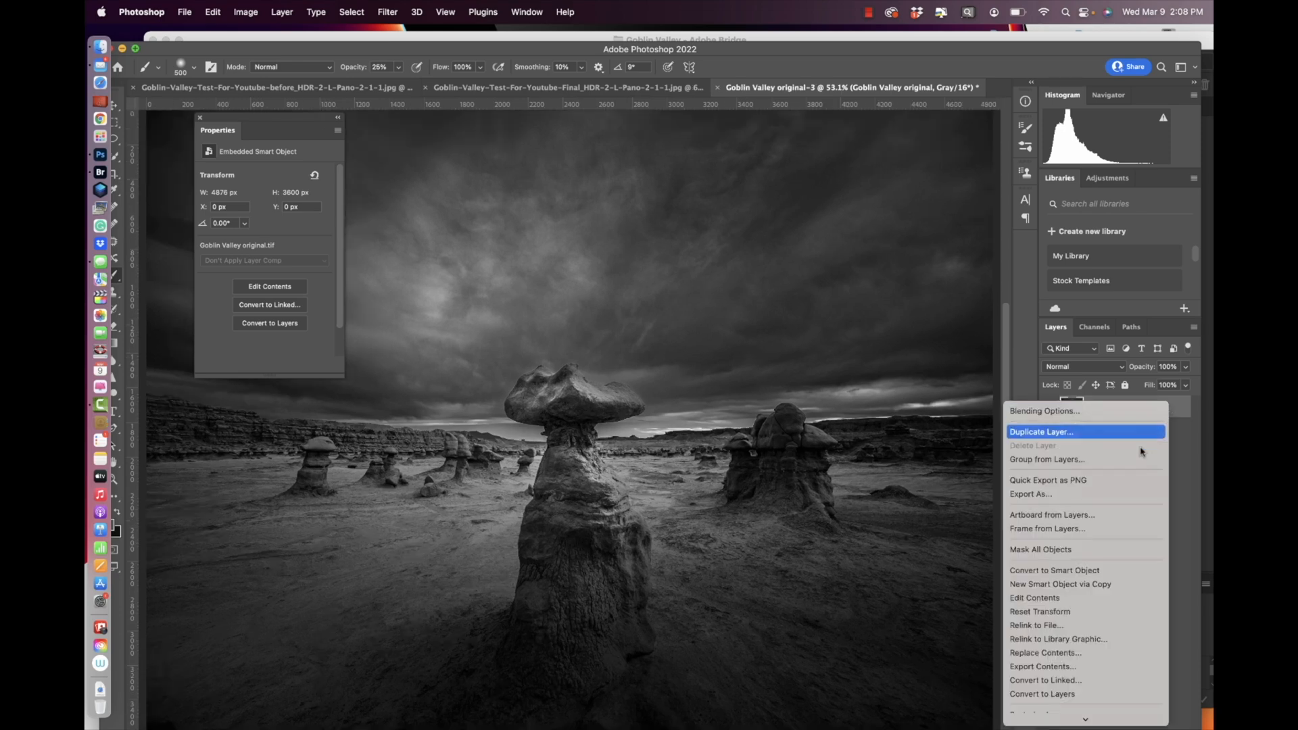
{"action": "scroll", "coordinate": [1089, 602], "scroll_direction": "down", "scroll_amount": 3}
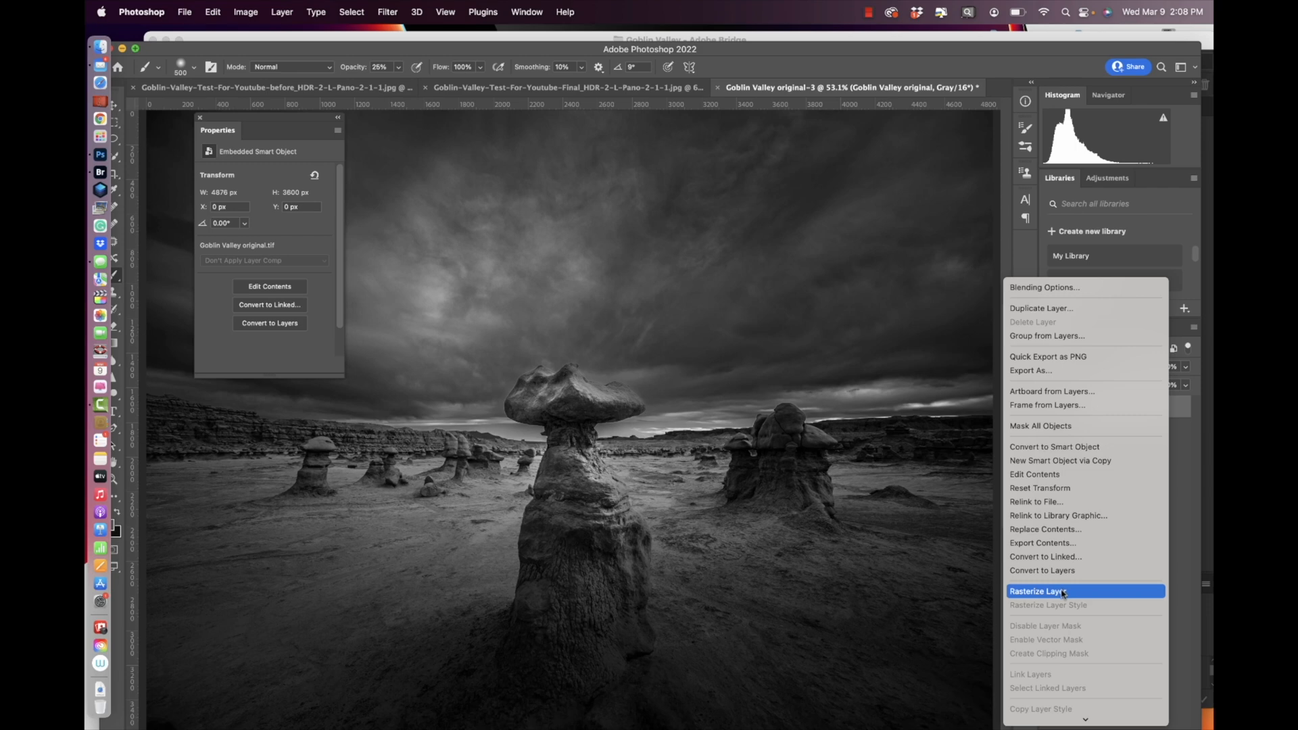
{"action": "left_click", "coordinate": [1046, 462]}
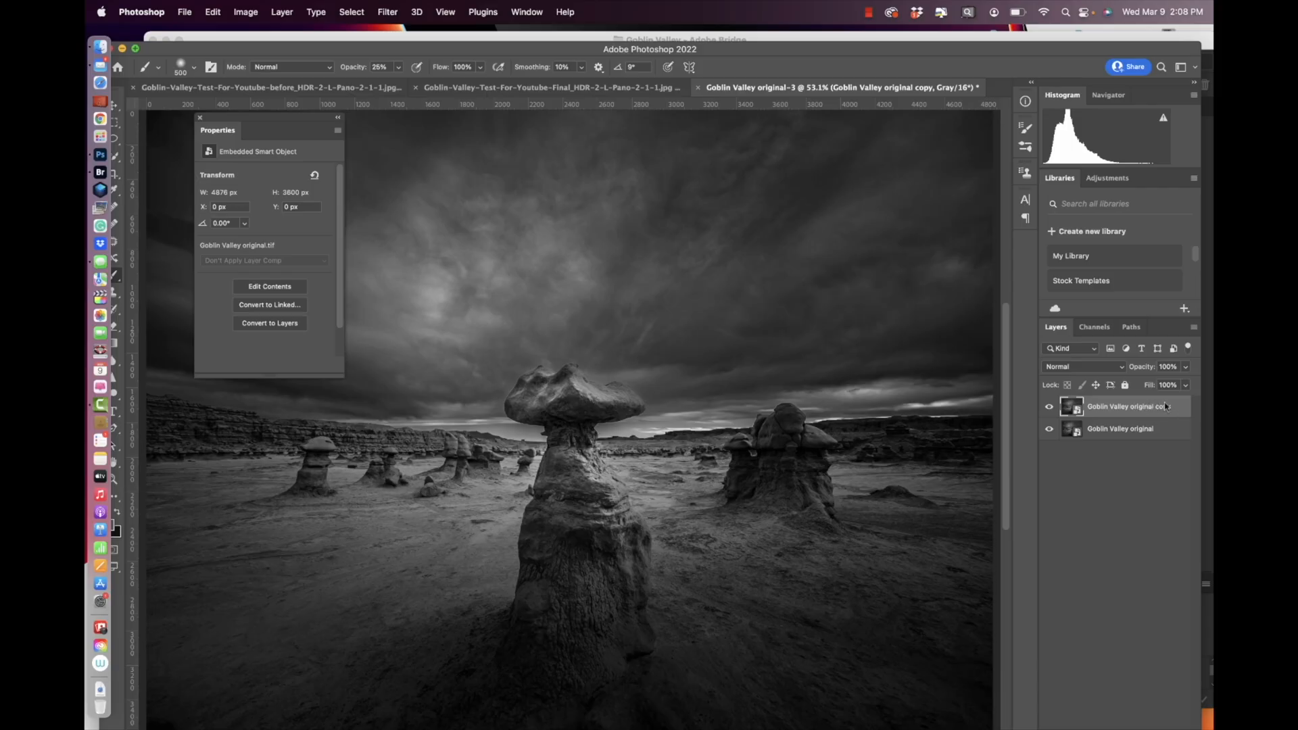
{"action": "right_click", "coordinate": [1165, 406]}
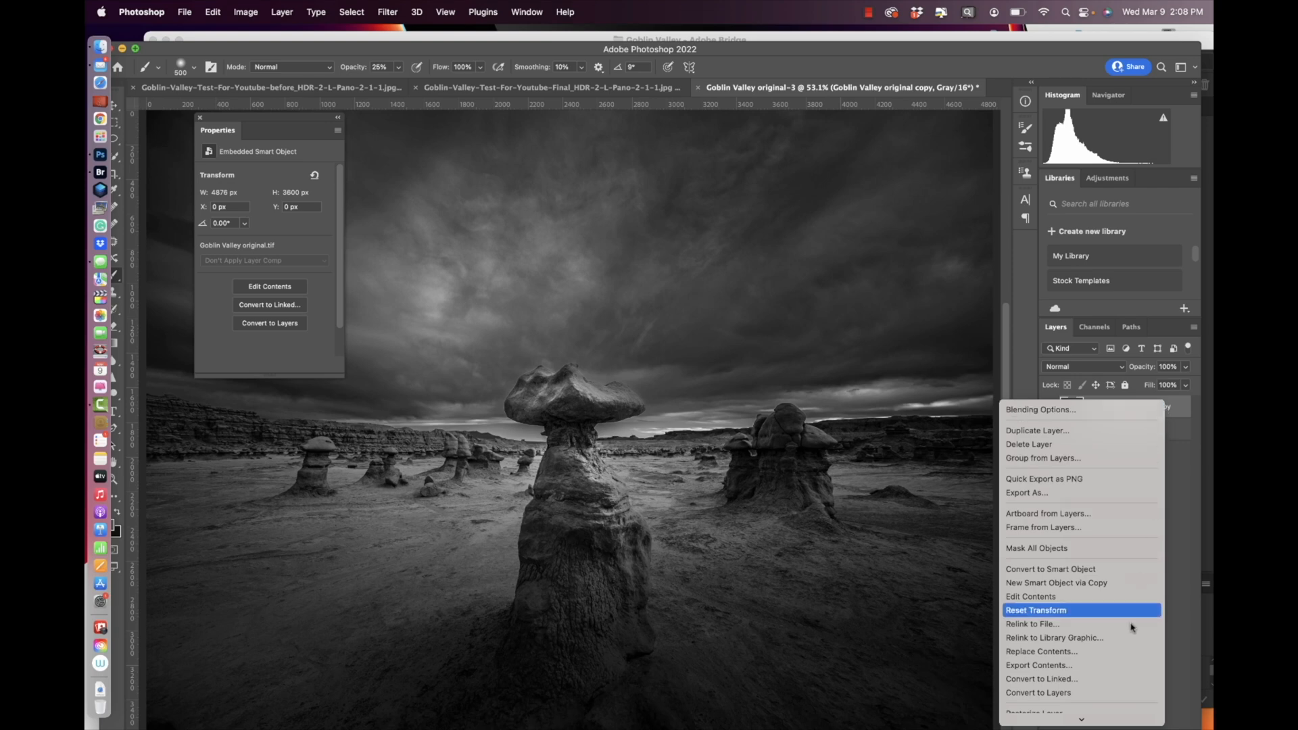
{"action": "left_click", "coordinate": [1097, 618]}
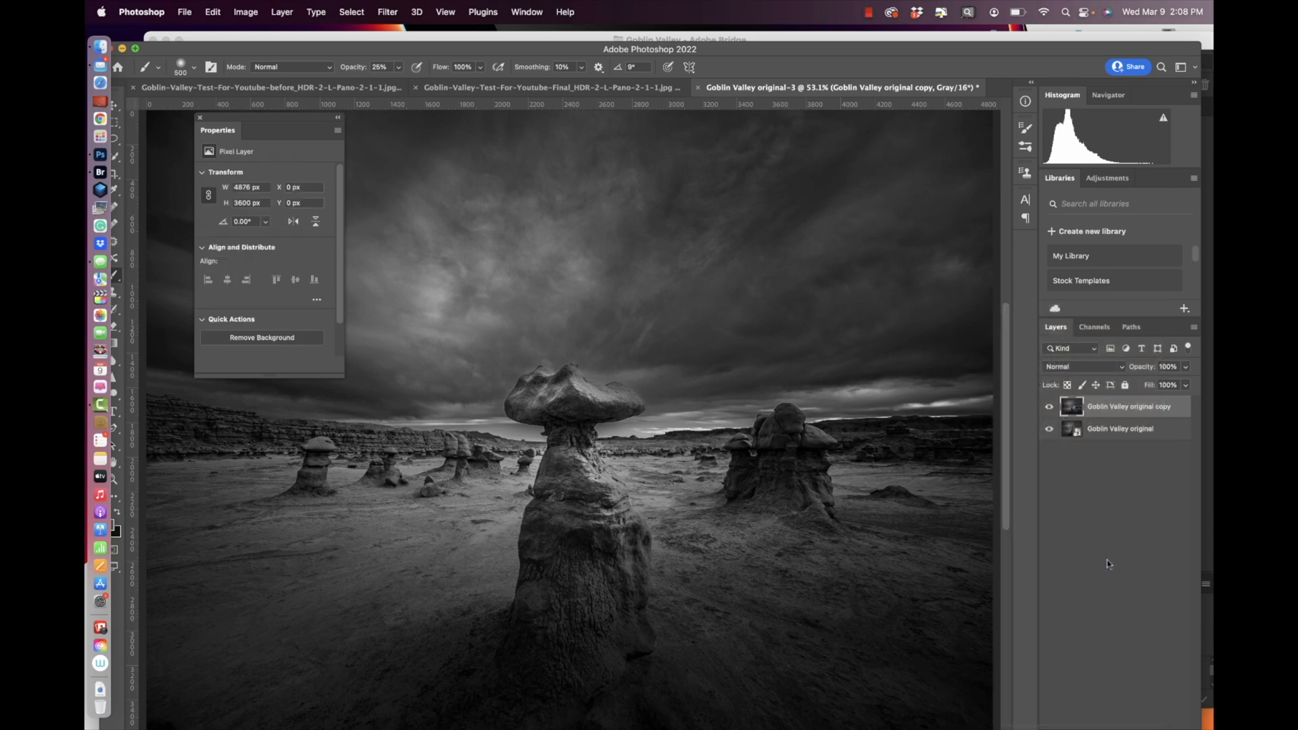
- Add a Levels adjustment layer above the rasterized copy and place its settings clear of the central rock
{"action": "left_click_drag", "start_coordinate": [566, 50], "coordinate": [588, 24]}
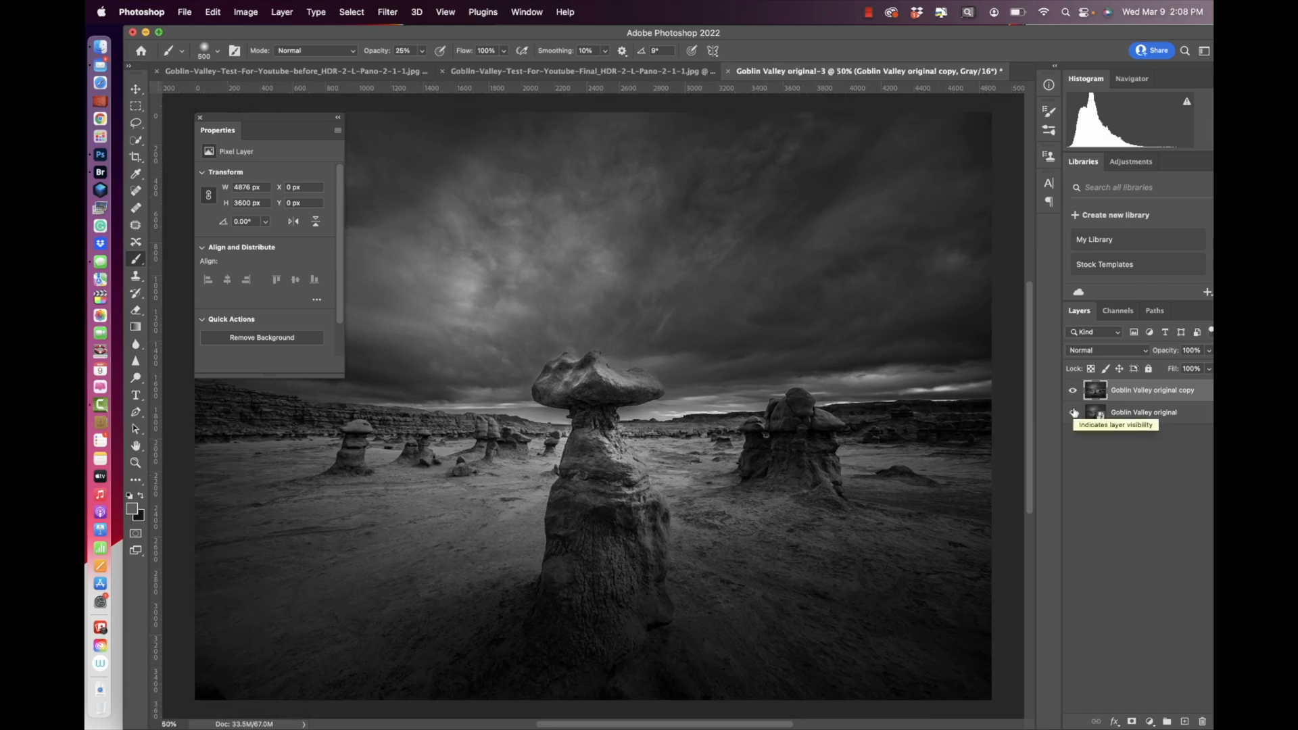
{"action": "key", "text": "super+minus"}
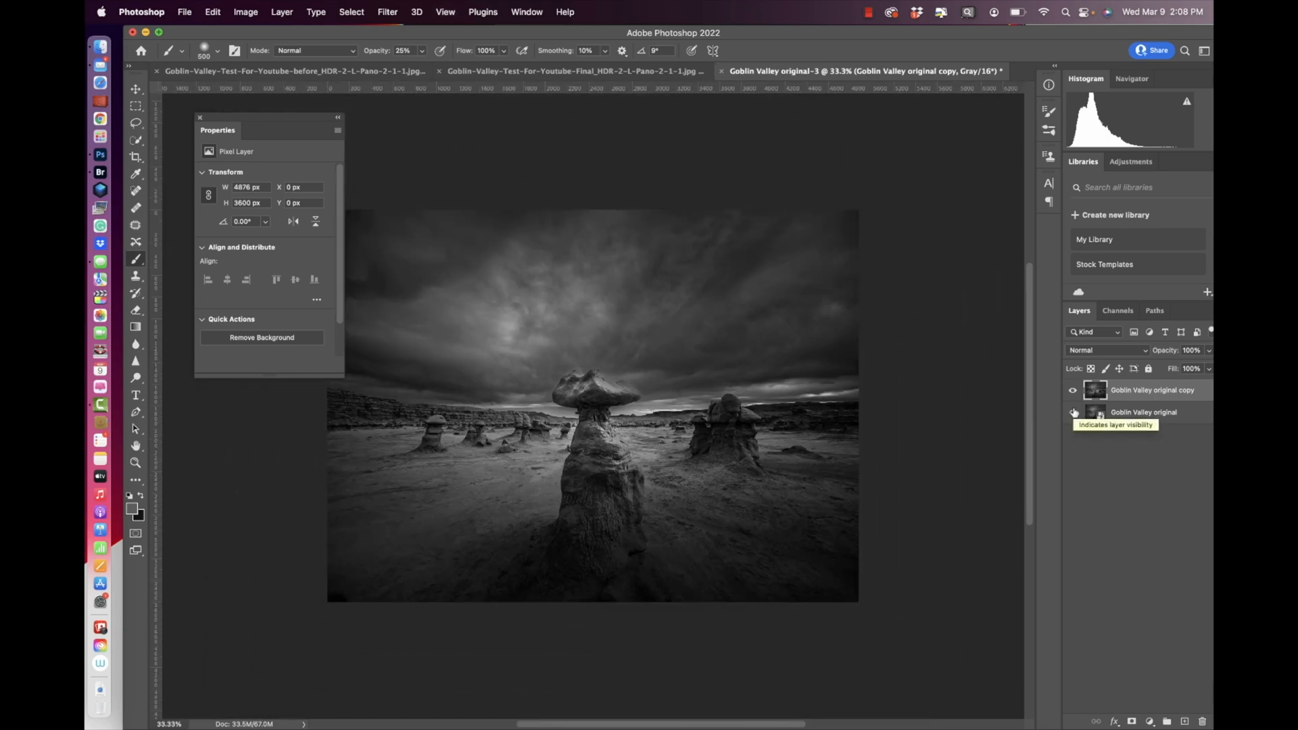
{"action": "left_click", "coordinate": [200, 119]}
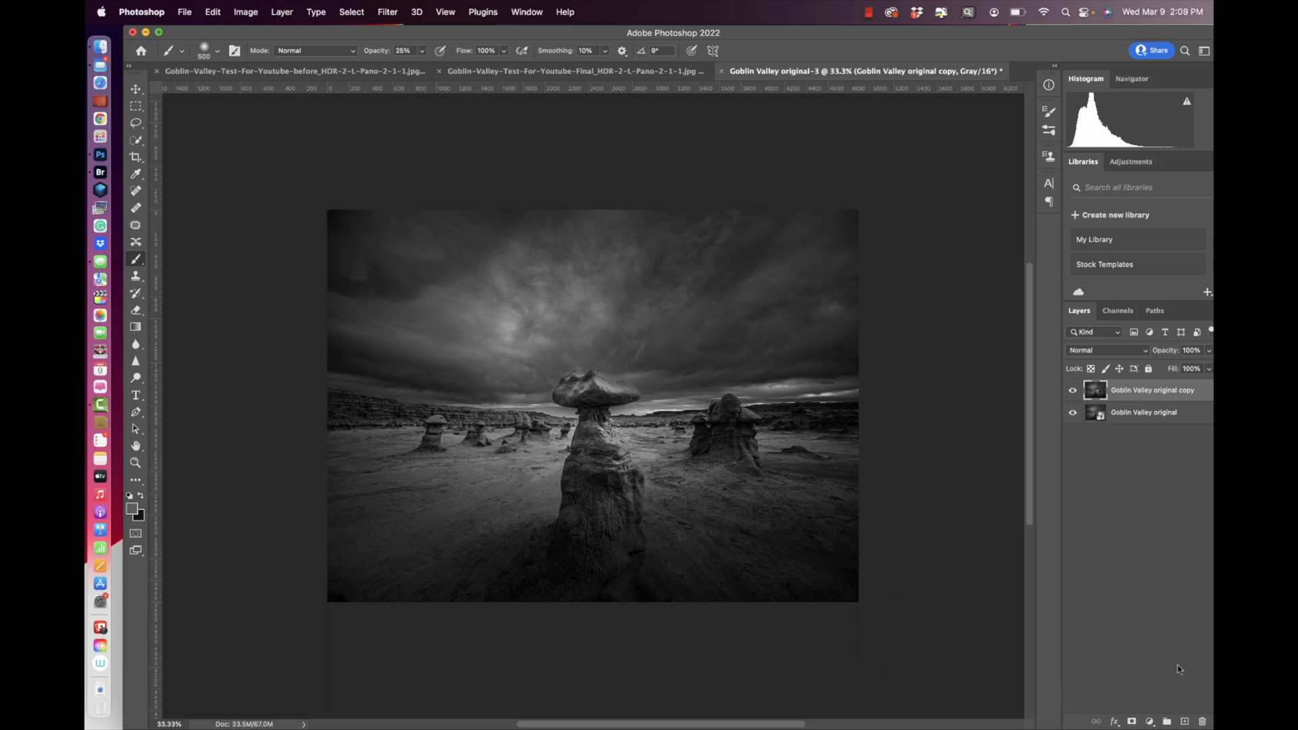
{"action": "left_click", "coordinate": [1150, 721]}
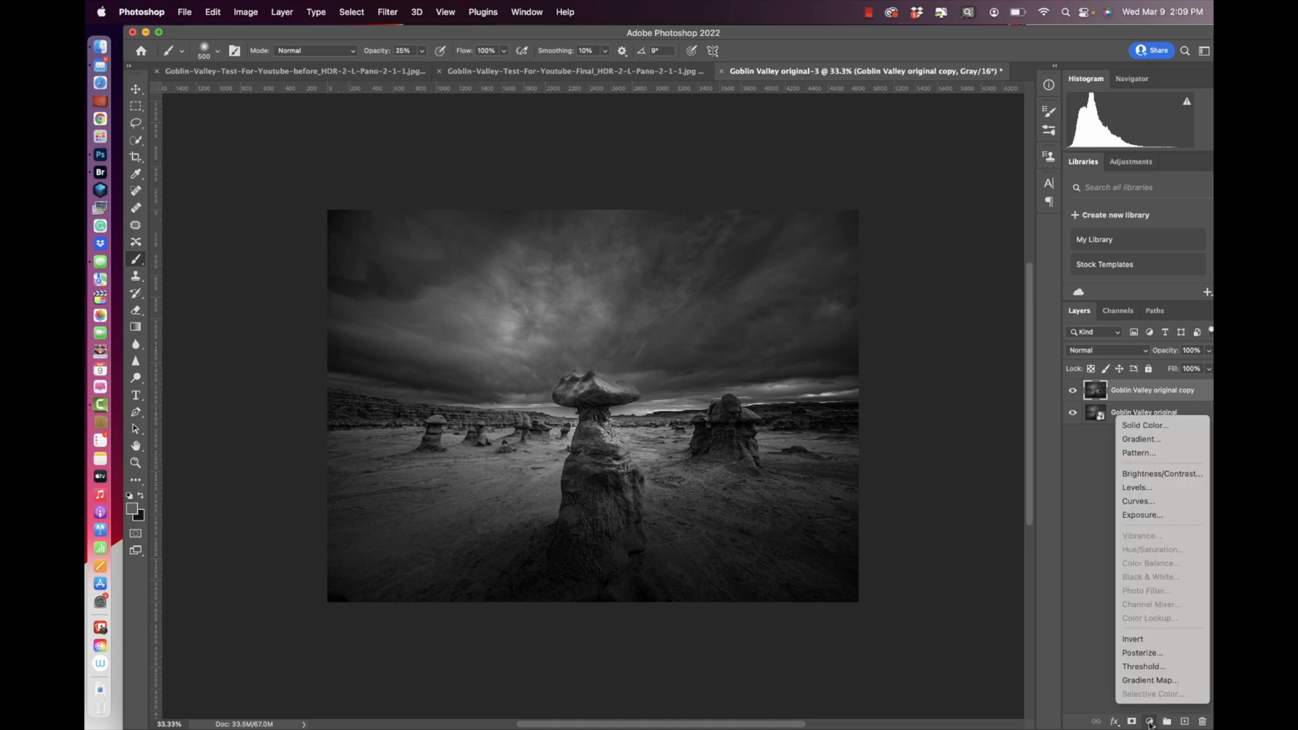
{"action": "left_click", "coordinate": [1130, 487]}
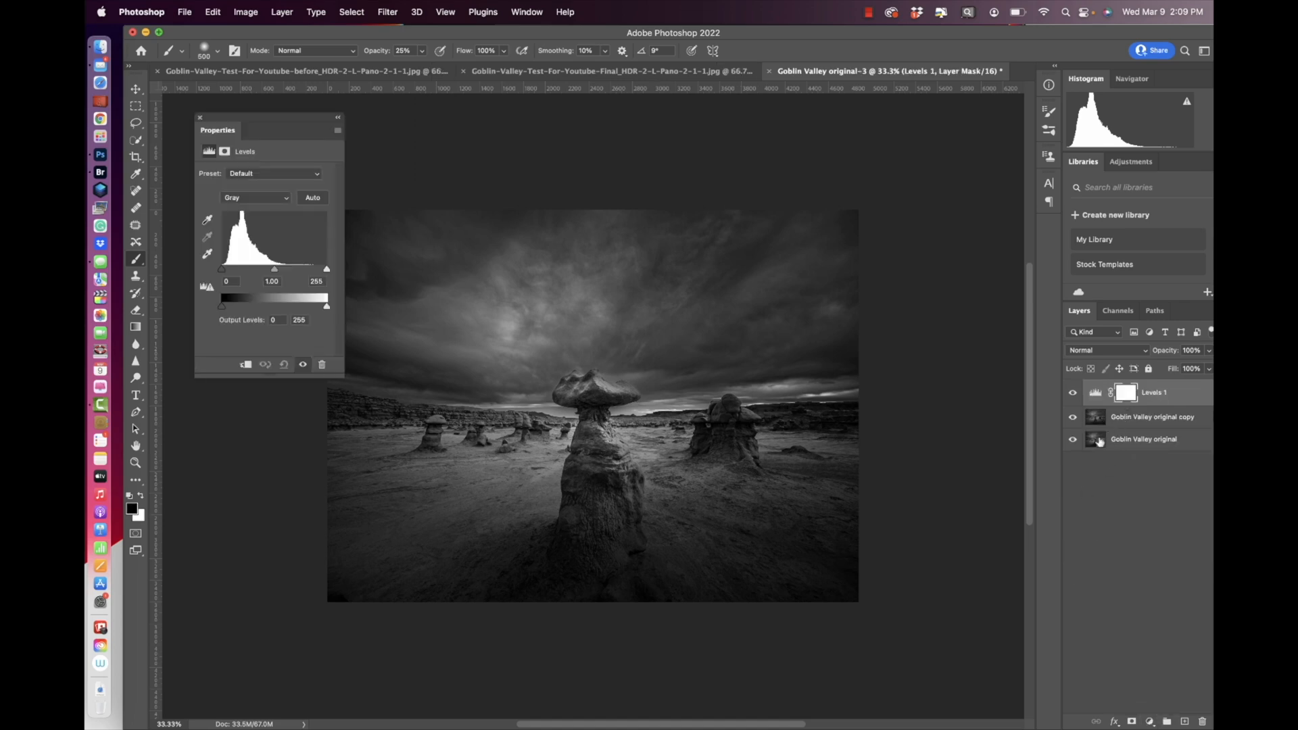
{"action": "left_click_drag", "start_coordinate": [306, 120], "coordinate": [970, 111]}
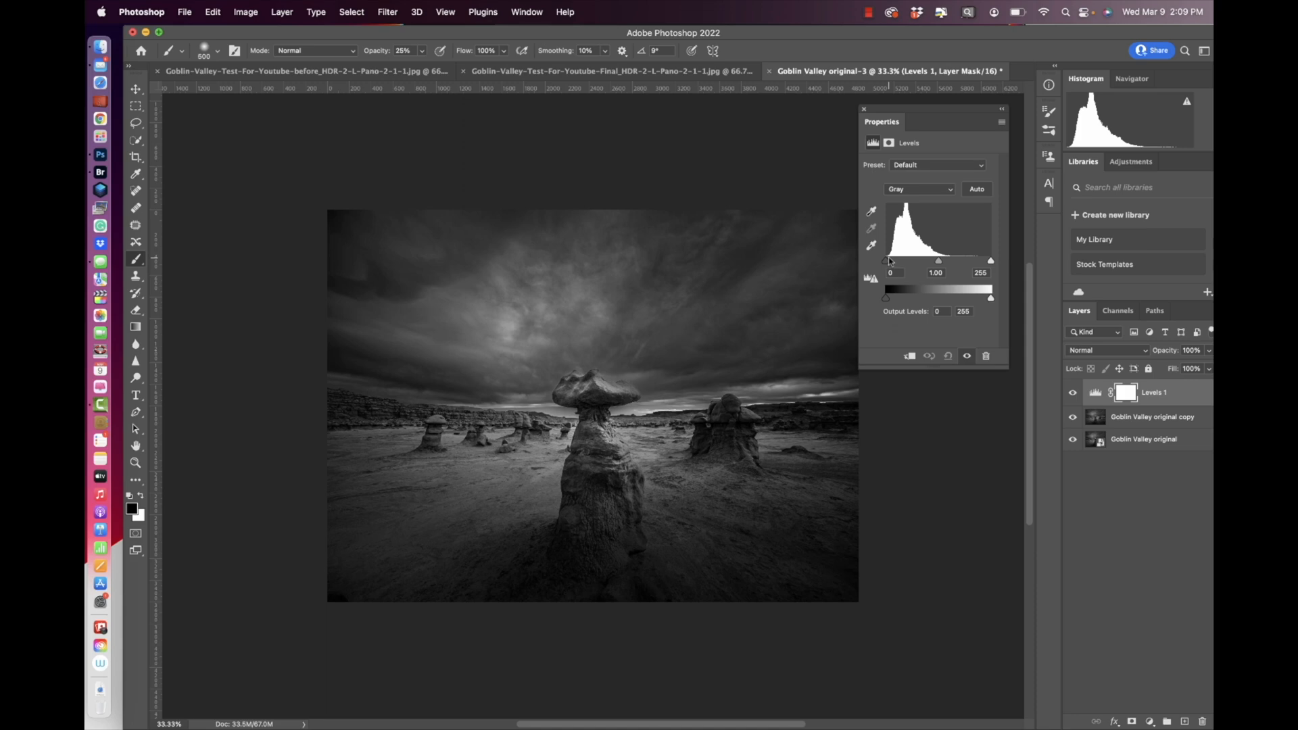
- Set the Levels input black point to 3 and the white point to 193, keeping the midtone at 1.00
{"action": "left_click_drag", "start_coordinate": [885, 261], "coordinate": [888, 263]}
{"action": "left_click_drag", "start_coordinate": [888, 263], "coordinate": [887, 264]}
{"action": "mouse_move", "coordinate": [938, 260]}
{"action": "left_mouse_down"}
{"action": "mouse_move", "coordinate": [950, 260]}
{"action": "mouse_move", "coordinate": [939, 262]}
{"action": "left_mouse_up"}
{"action": "left_click_drag", "start_coordinate": [991, 262], "coordinate": [977, 263]}
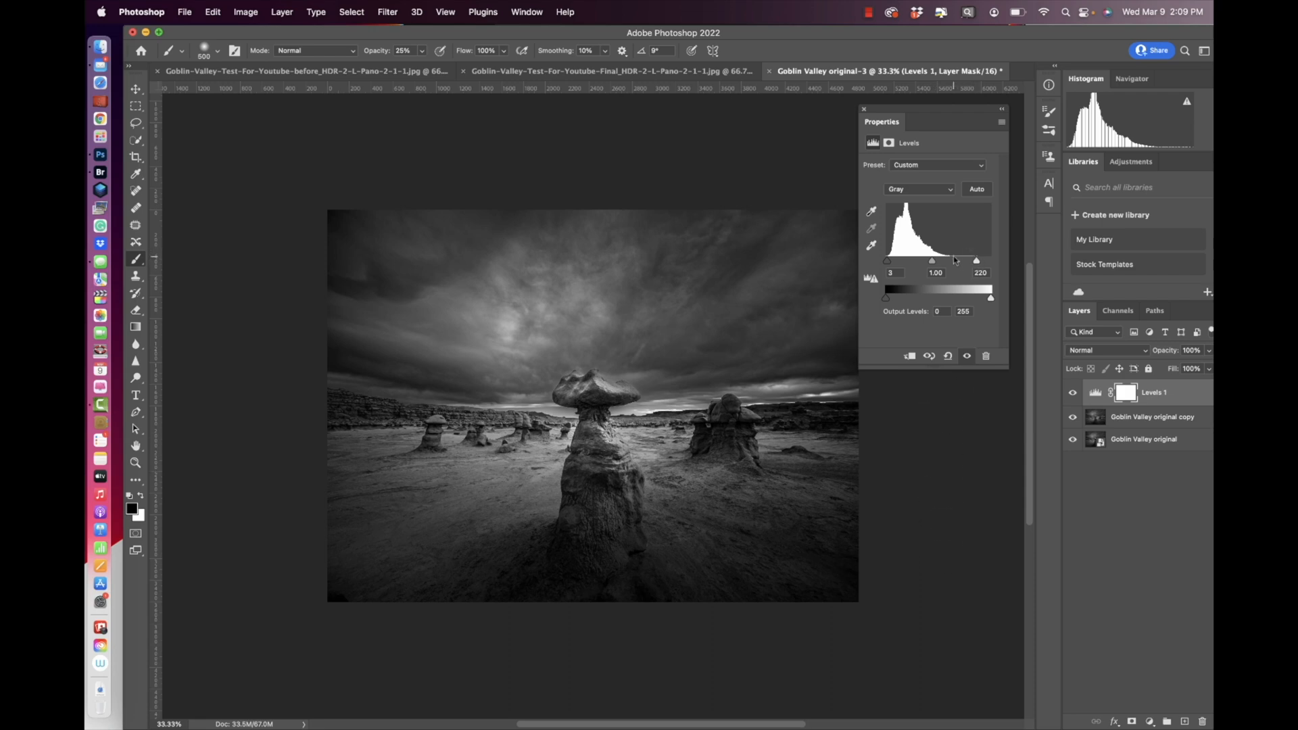
{"action": "mouse_move", "coordinate": [976, 260]}
{"action": "left_mouse_down"}
{"action": "mouse_move", "coordinate": [956, 260]}
{"action": "mouse_move", "coordinate": [982, 264]}
{"action": "mouse_move", "coordinate": [966, 263]}
{"action": "left_mouse_up"}
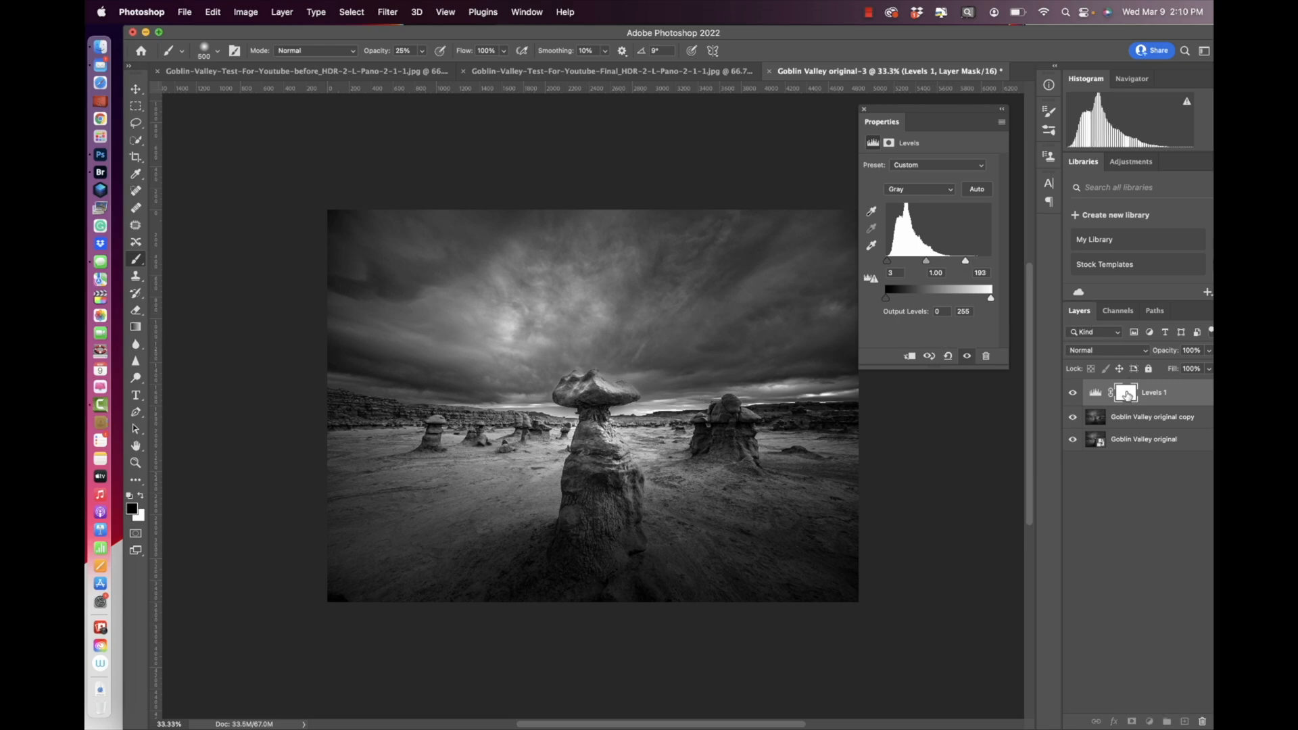
- Paint black on the Levels layer mask at 47% brush opacity over the bright ground around the central rock
{"action": "left_click", "coordinate": [1126, 394]}
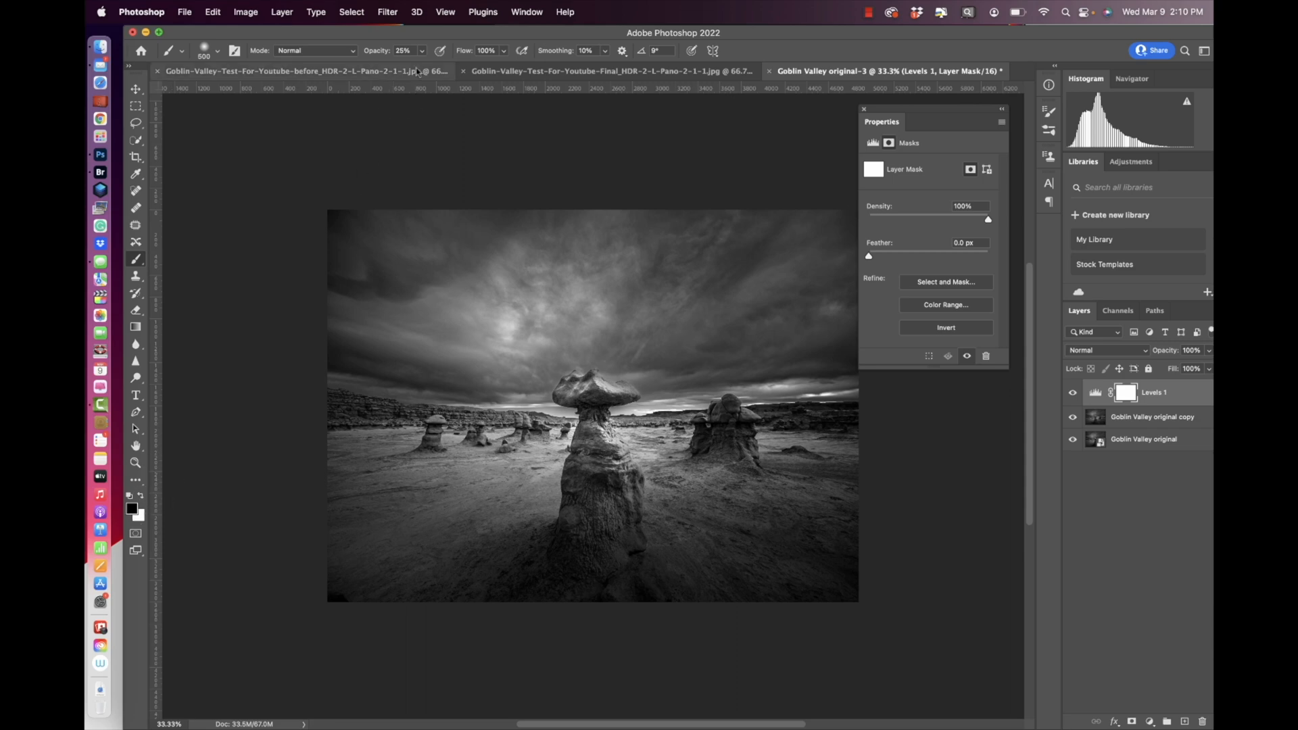
{"action": "left_click_drag", "start_coordinate": [378, 54], "coordinate": [391, 57]}
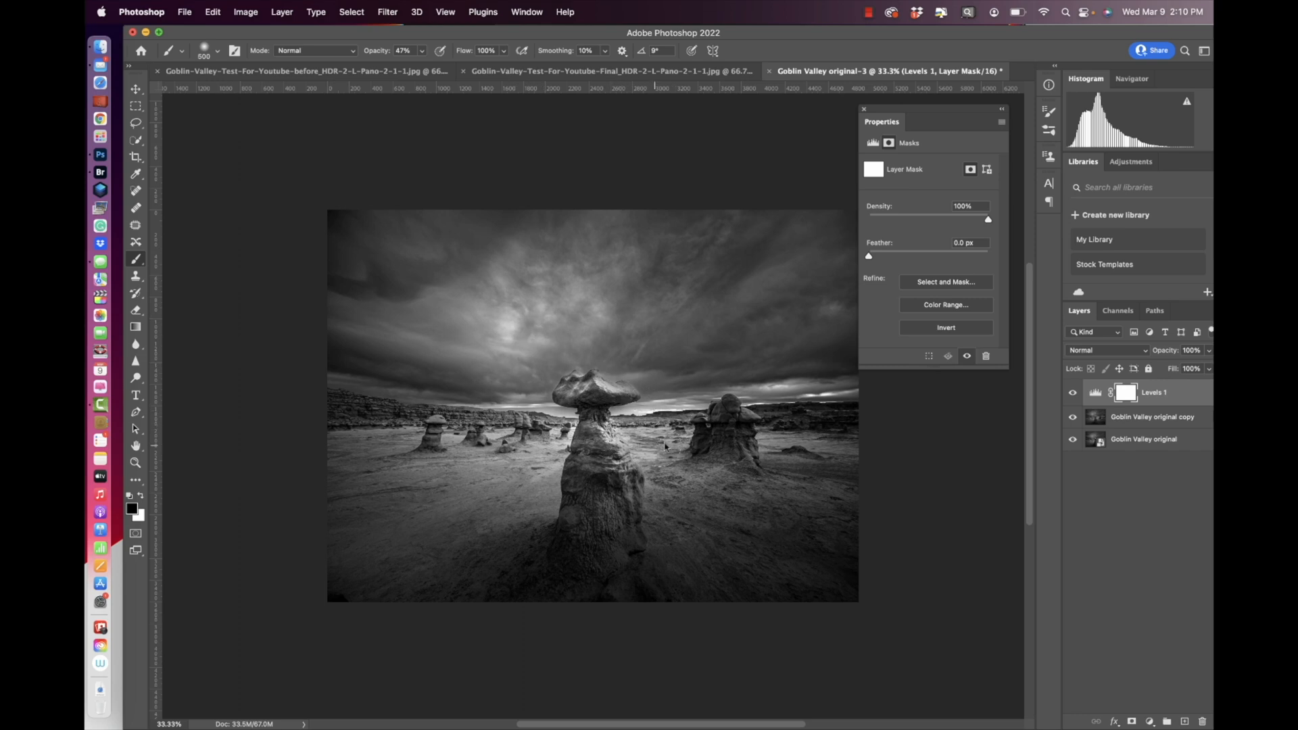
{"action": "mouse_move", "coordinate": [639, 431]}
{"action": "left_mouse_down"}
{"action": "mouse_move", "coordinate": [578, 450]}
{"action": "mouse_move", "coordinate": [551, 442]}
{"action": "mouse_move", "coordinate": [559, 452]}
{"action": "left_mouse_up"}
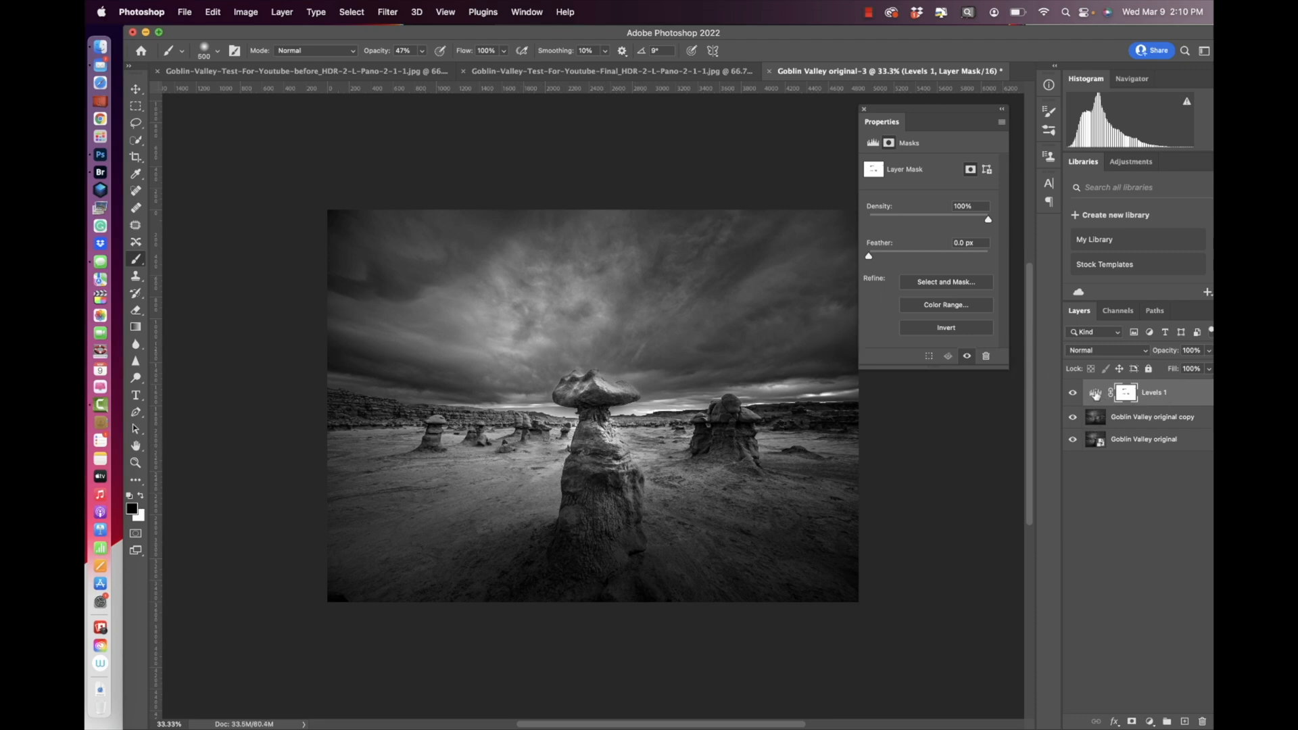
- Compare the image with and without the Levels layer, then set its midtone to 0.88 and input white point to 185
{"action": "left_click", "coordinate": [1074, 393]}
{"action": "left_click", "coordinate": [1074, 394]}
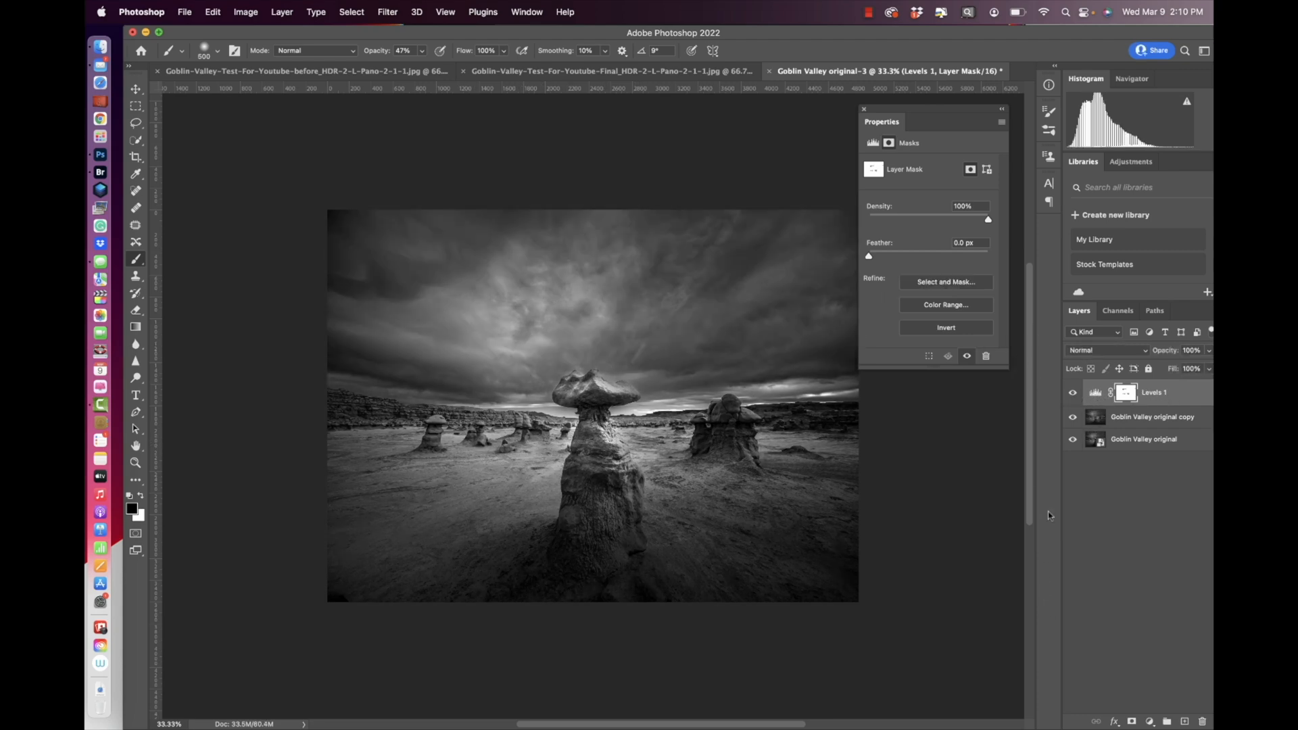
{"action": "left_click", "coordinate": [1096, 394]}
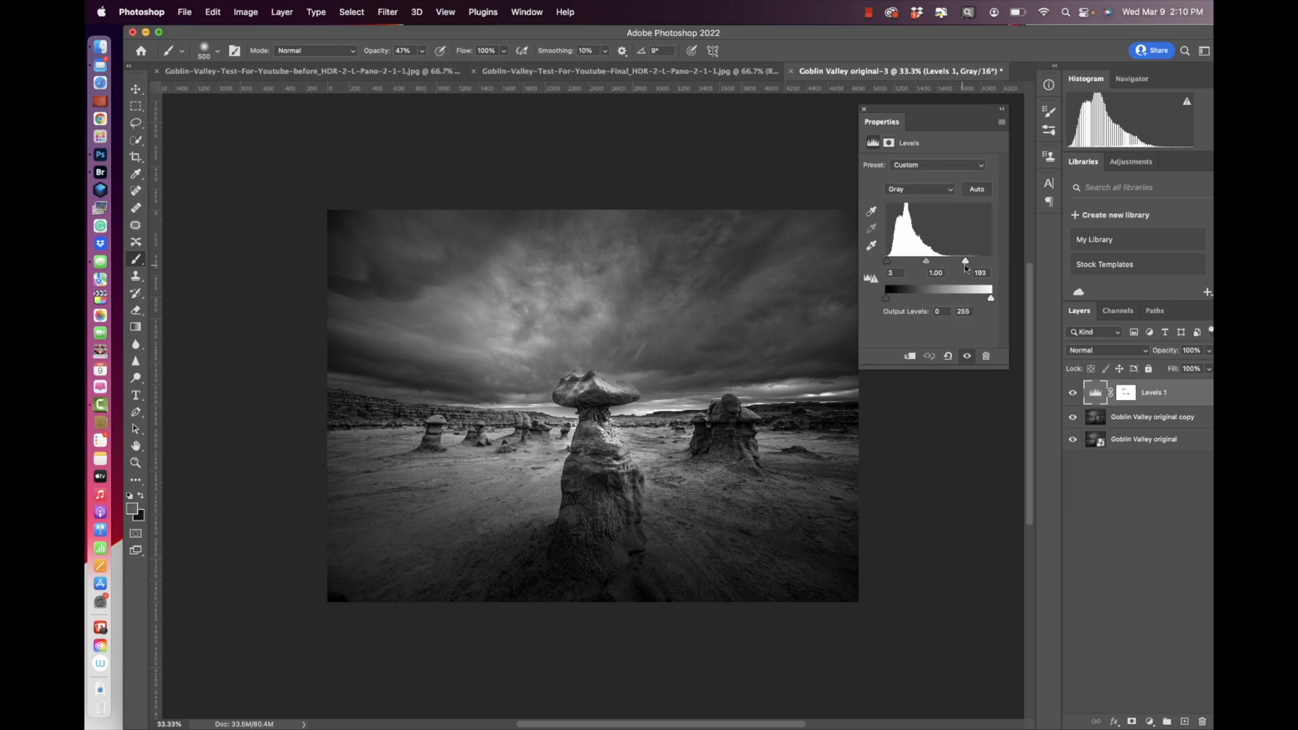
{"action": "left_click_drag", "start_coordinate": [967, 262], "coordinate": [933, 264]}
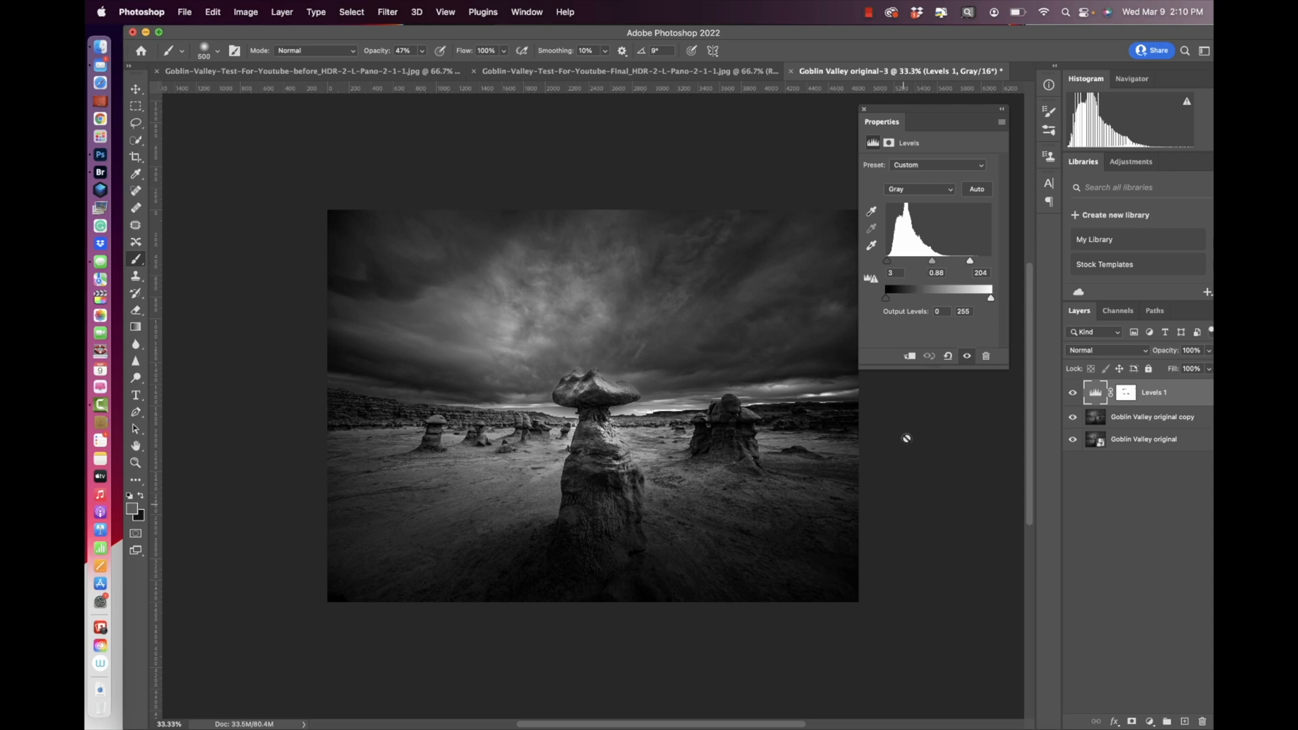
{"action": "left_click_drag", "start_coordinate": [971, 262], "coordinate": [966, 263]}
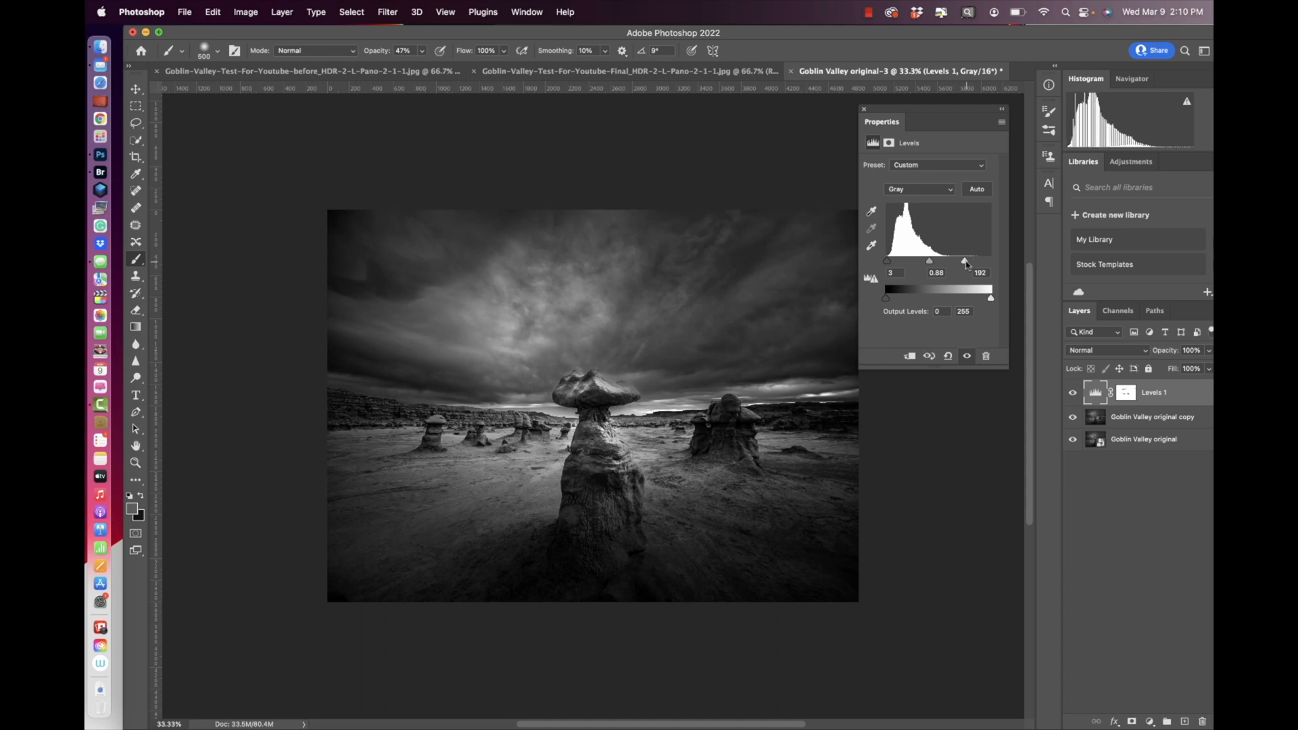
{"action": "left_click_drag", "start_coordinate": [965, 262], "coordinate": [962, 262]}
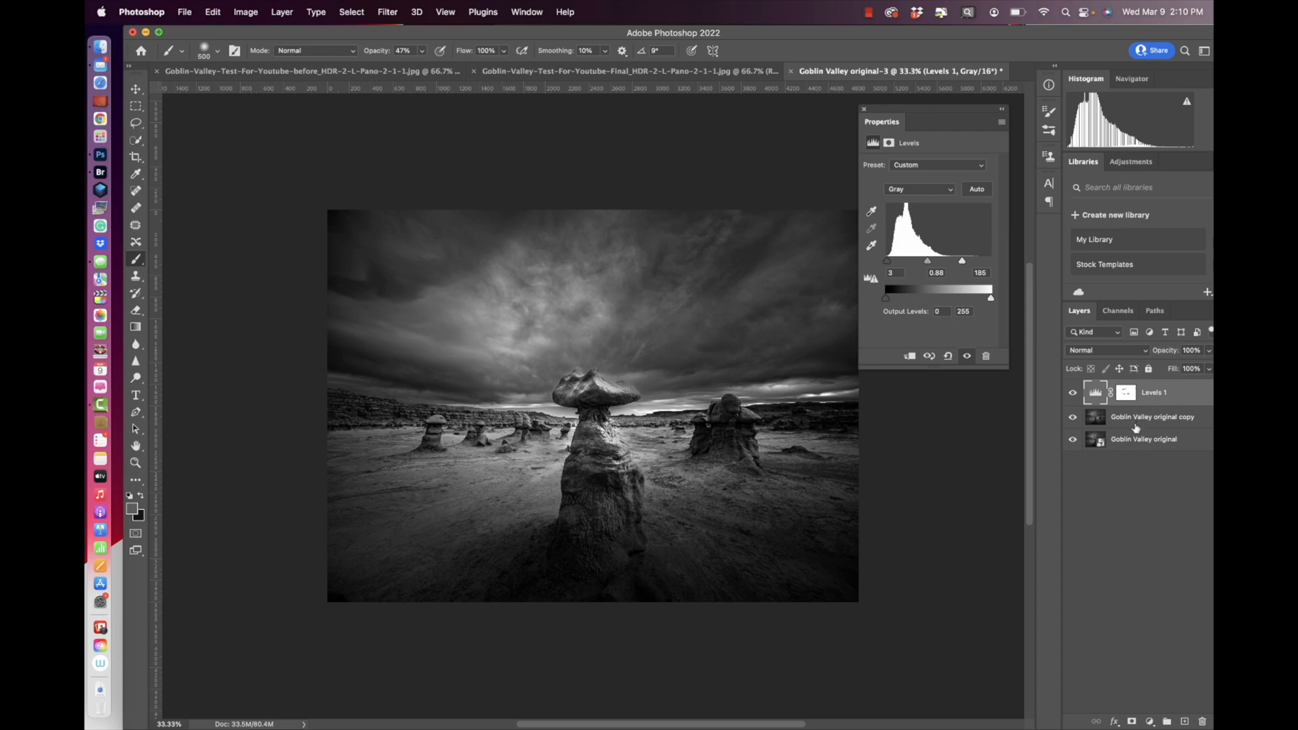
- Merge the Levels adjustment into the rasterized Goblin Valley copy and duplicate the merged layer
{"action": "key", "text": "BackSpace"}
{"action": "key", "text": "super+j"}
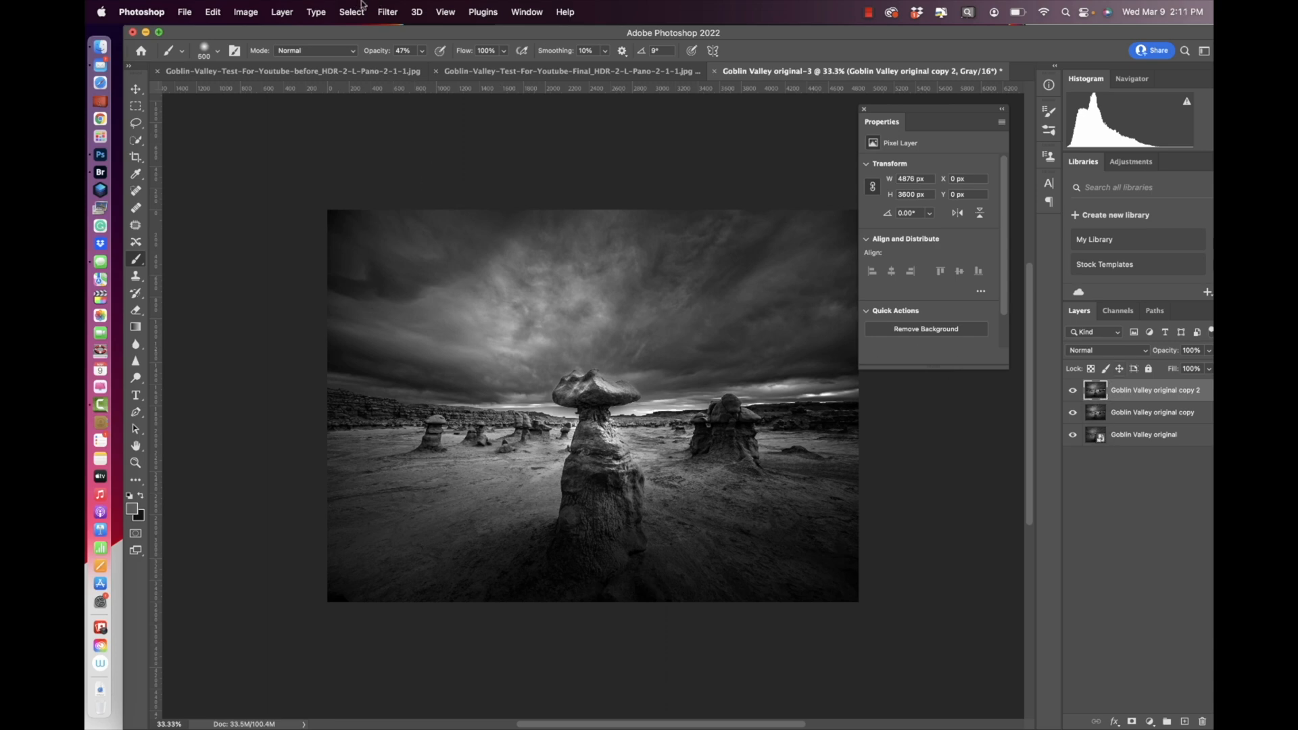
- Apply a Gaussian Blur with a 10-pixel radius to the duplicated Goblin Valley layer
{"action": "left_click", "coordinate": [389, 12]}
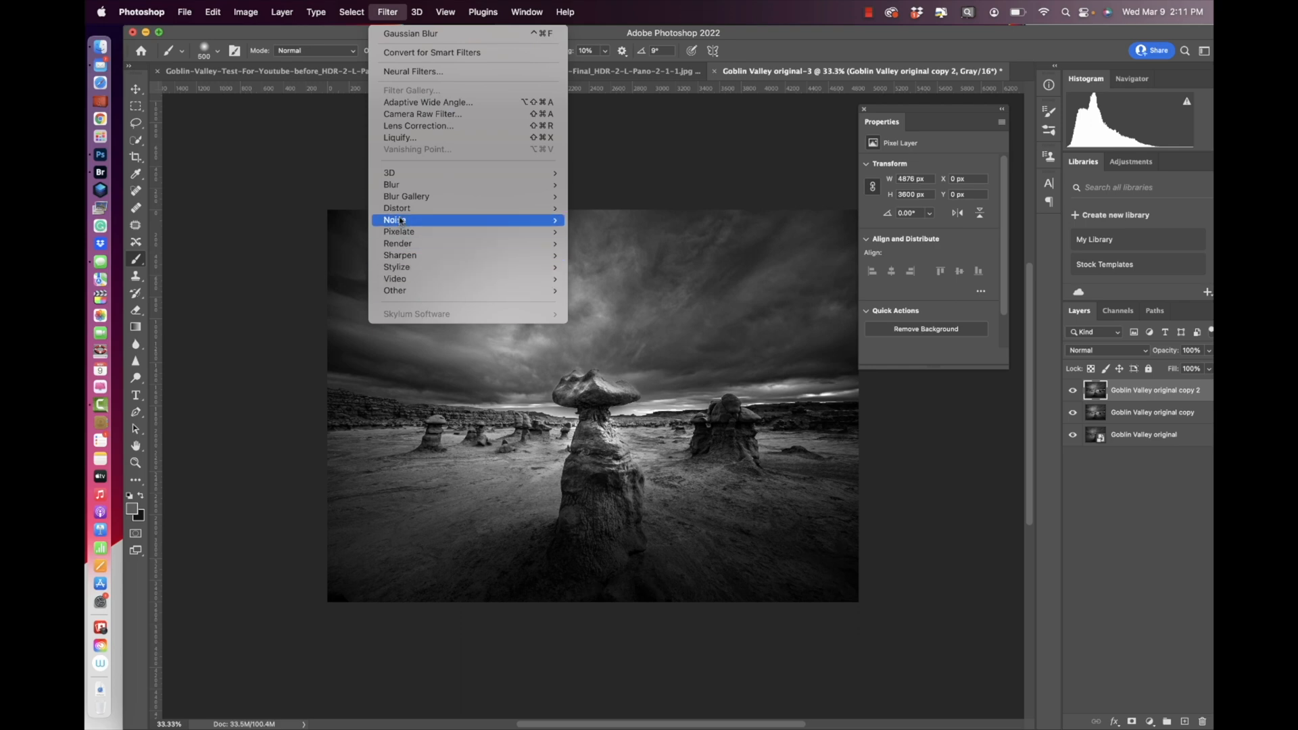
{"action": "mouse_move", "coordinate": [392, 190]}
{"action": "left_click", "coordinate": [658, 234]}
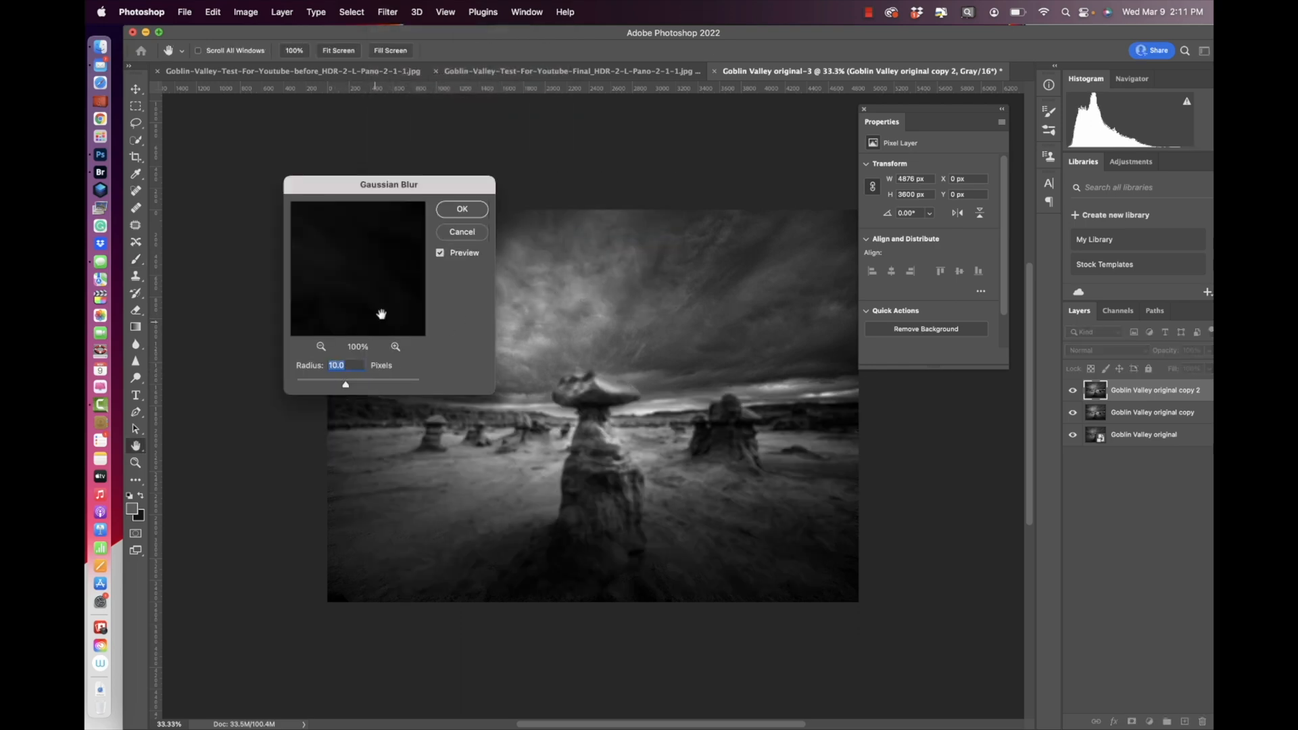
{"action": "left_click", "coordinate": [452, 211]}
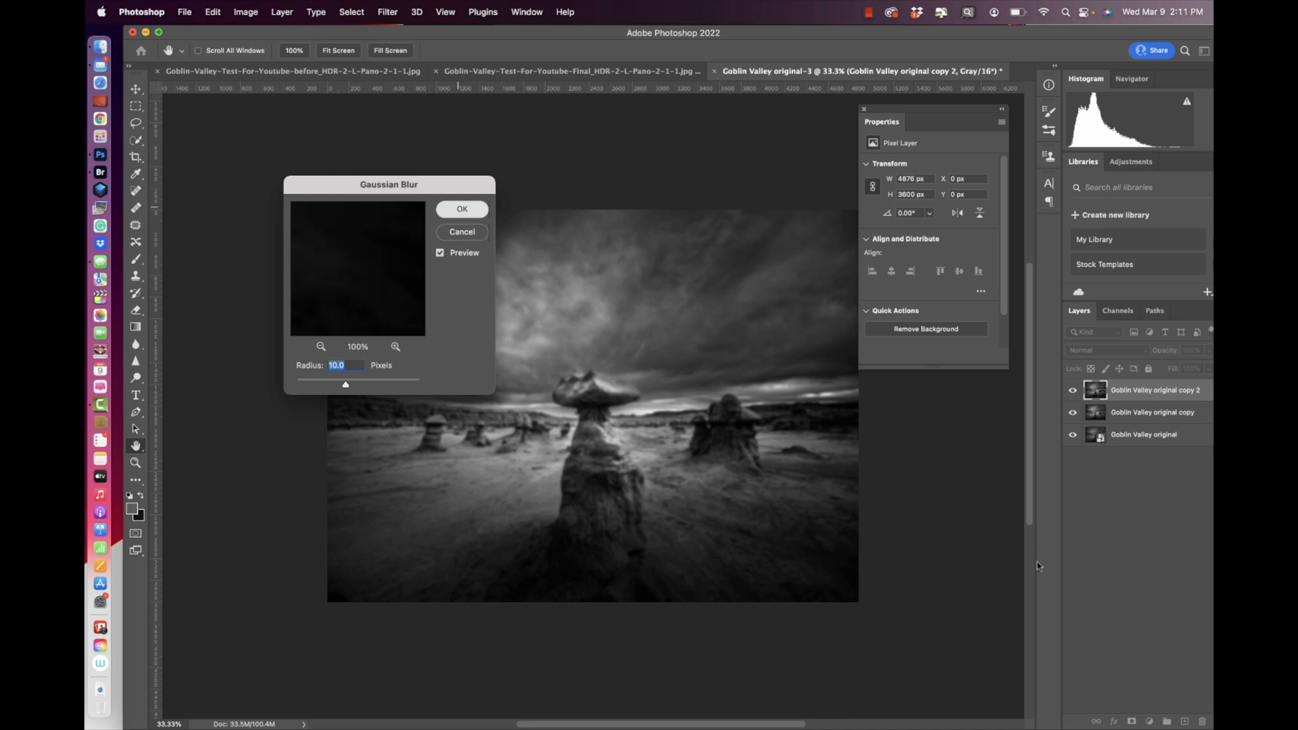
{"action": "key", "text": "b"}
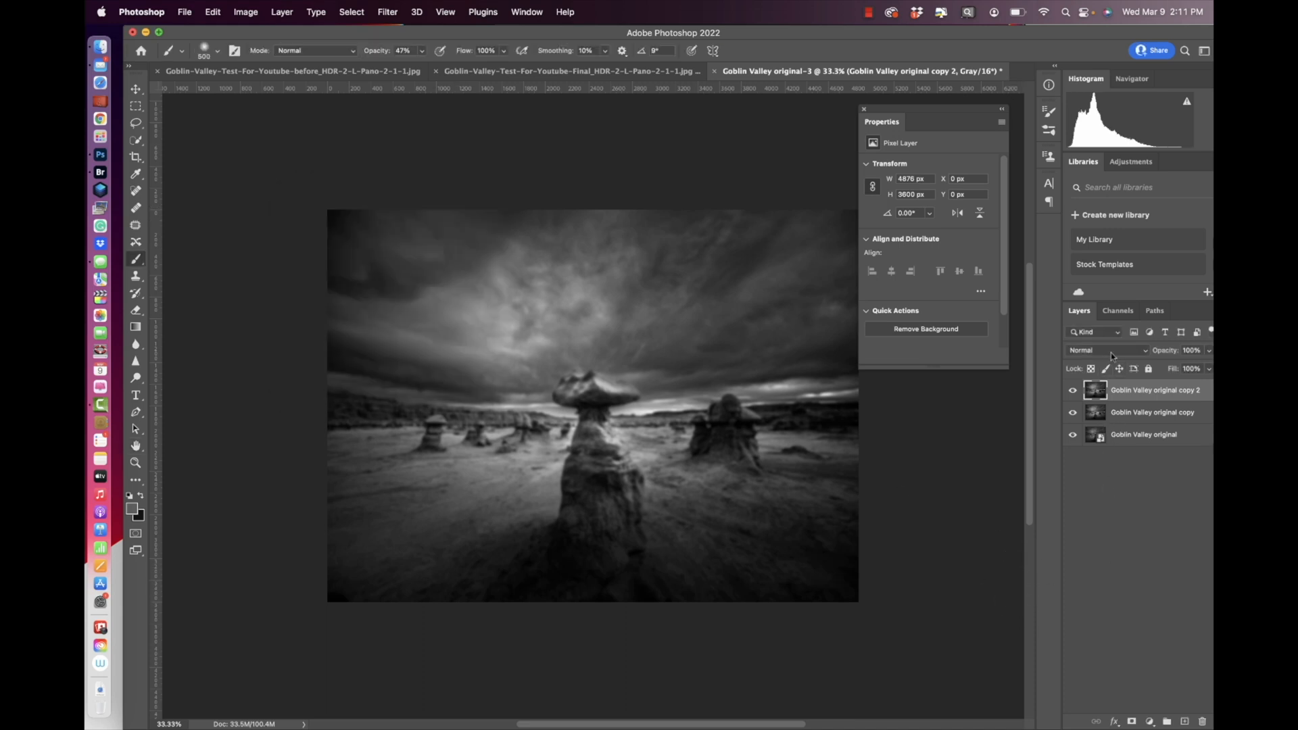
- Set the blurred duplicate's blend mode to Soft Light and adjust its opacity to about 33%
{"action": "left_click_drag", "start_coordinate": [1164, 350], "coordinate": [1093, 352]}
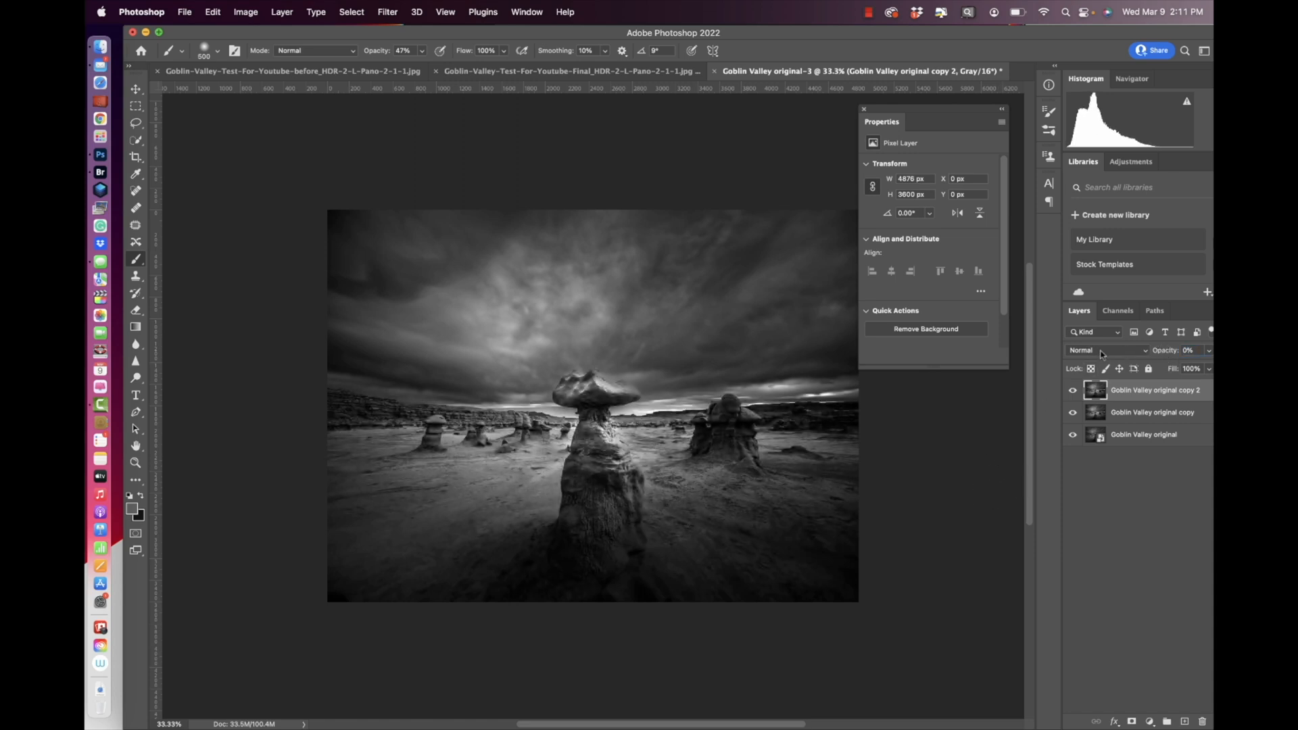
{"action": "left_click", "coordinate": [1102, 353]}
{"action": "left_click", "coordinate": [1115, 532]}
{"action": "left_click_drag", "start_coordinate": [1168, 355], "coordinate": [1181, 352]}
{"action": "type", "text": "24"}
{"action": "left_click_drag", "start_coordinate": [1163, 353], "coordinate": [1176, 359]}
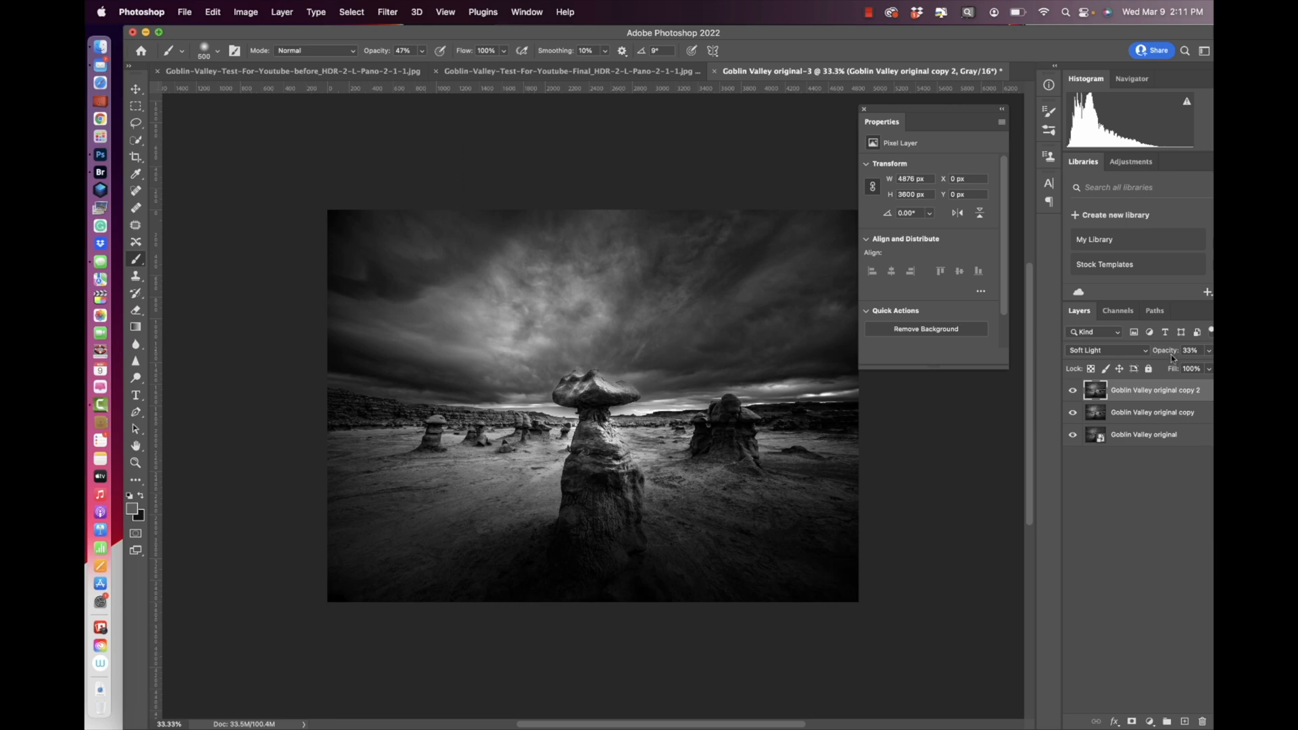
{"action": "left_click_drag", "start_coordinate": [1160, 352], "coordinate": [1158, 355]}
- Hide the interface panels and compare the edited image with the Goblin Valley before and final reference images
{"action": "key", "text": "Tab"}
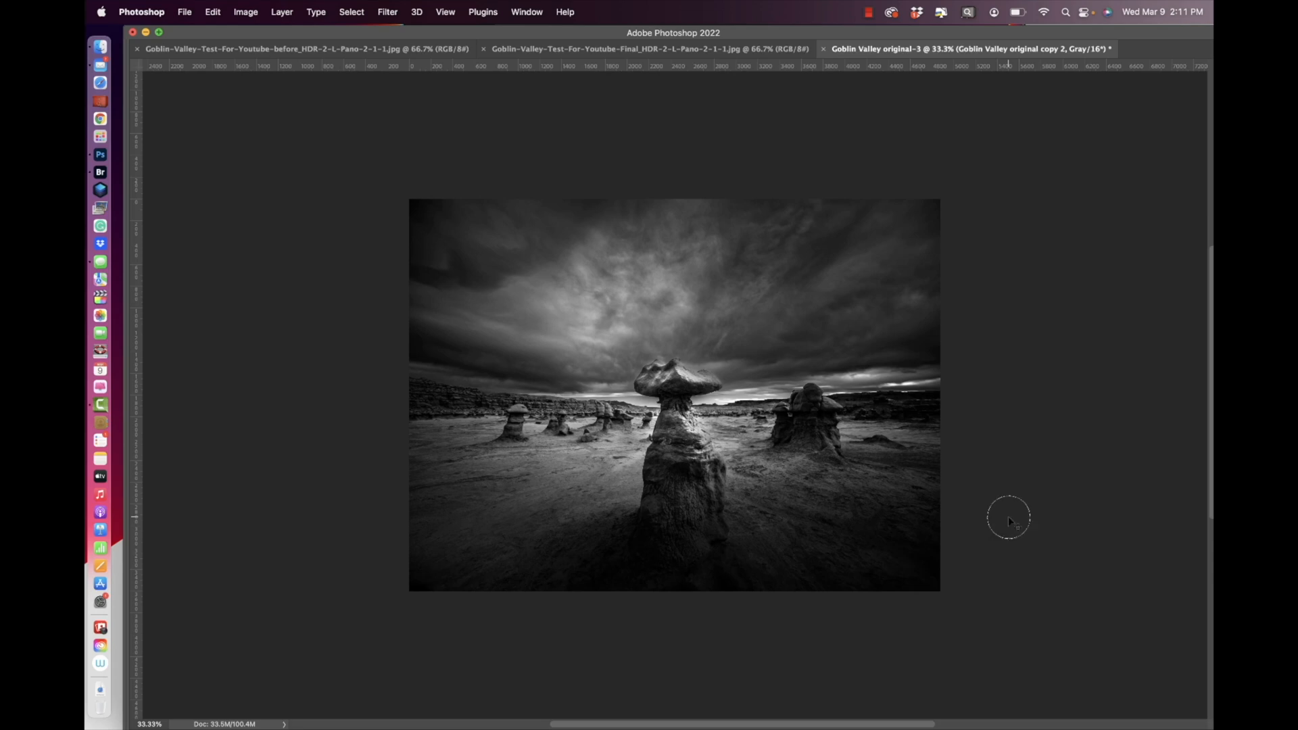
{"action": "left_click", "coordinate": [259, 53]}
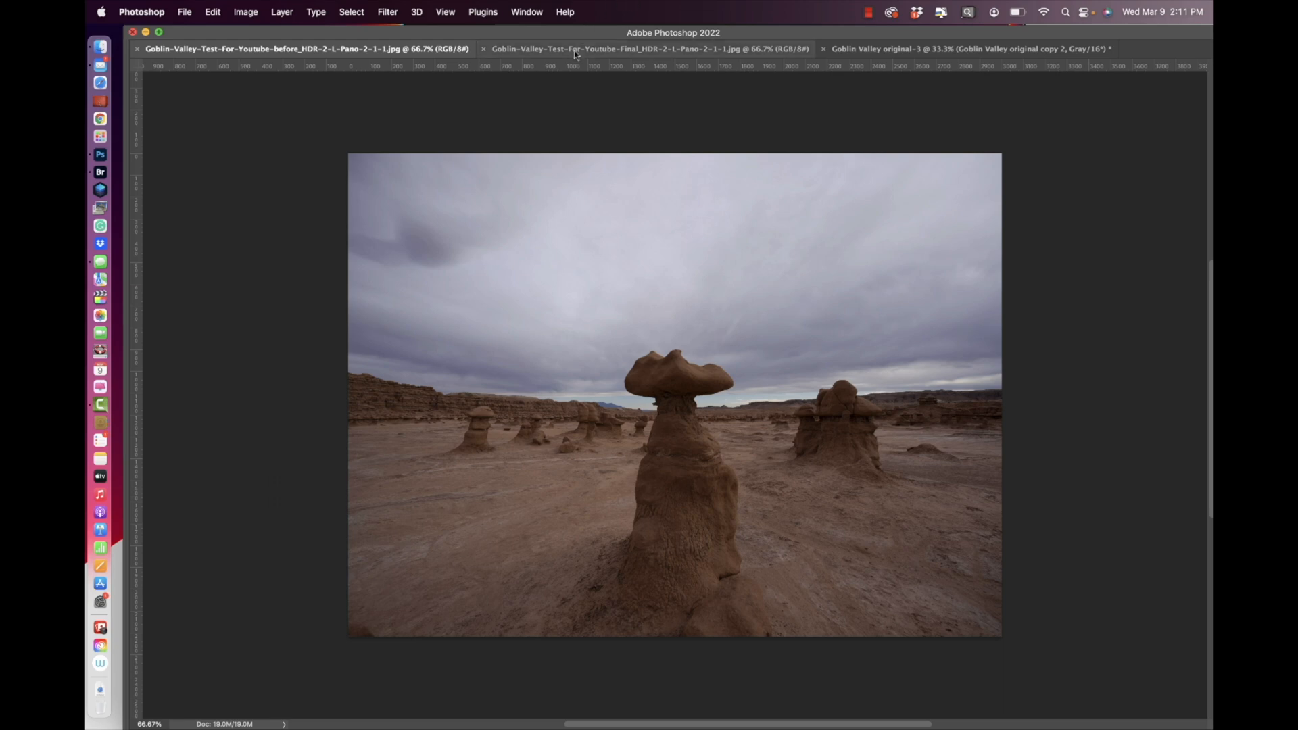
{"action": "left_click", "coordinate": [625, 48]}
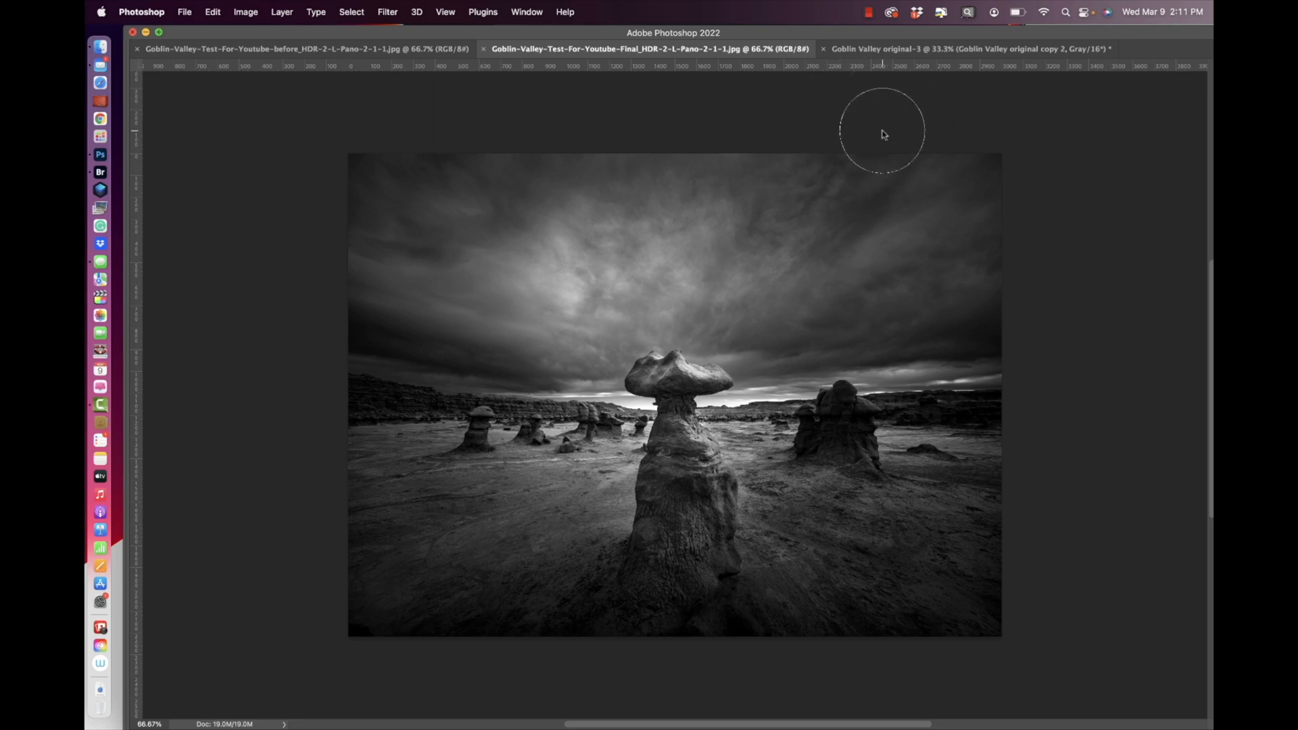
{"action": "left_click", "coordinate": [304, 48]}
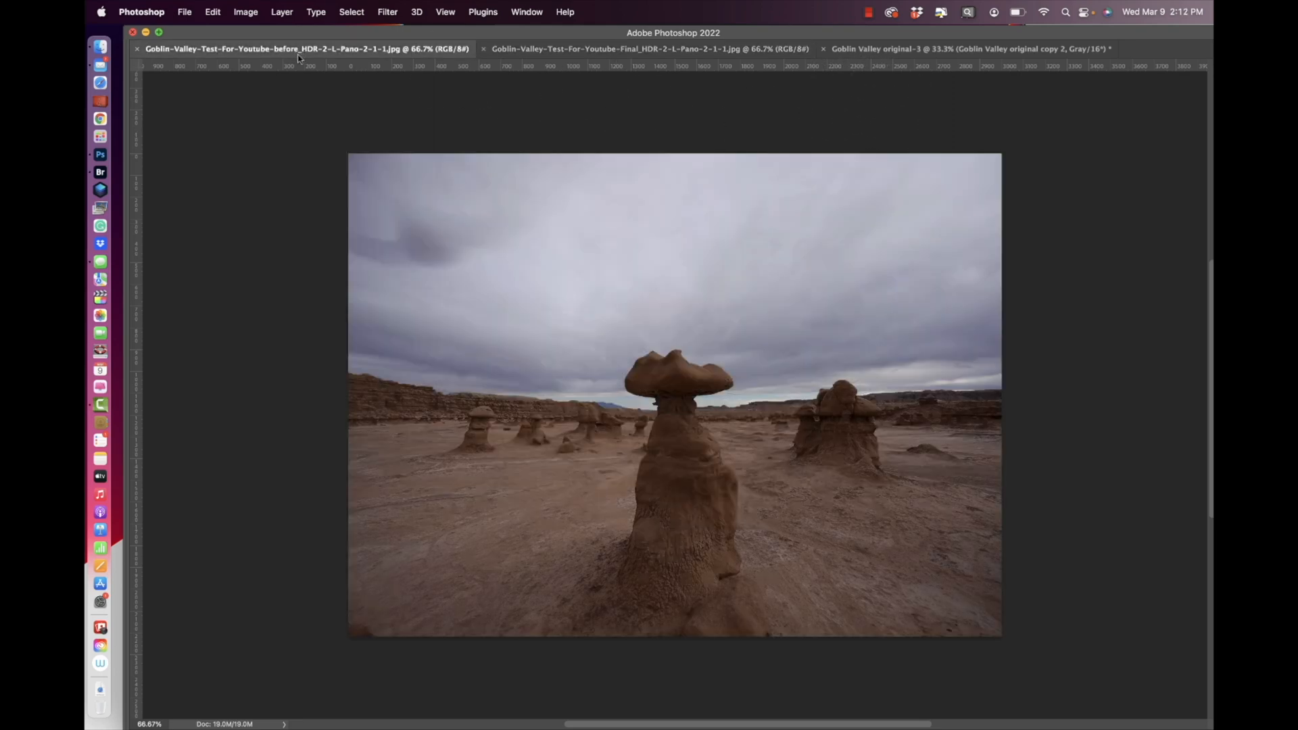
{"action": "left_click", "coordinate": [567, 50]}
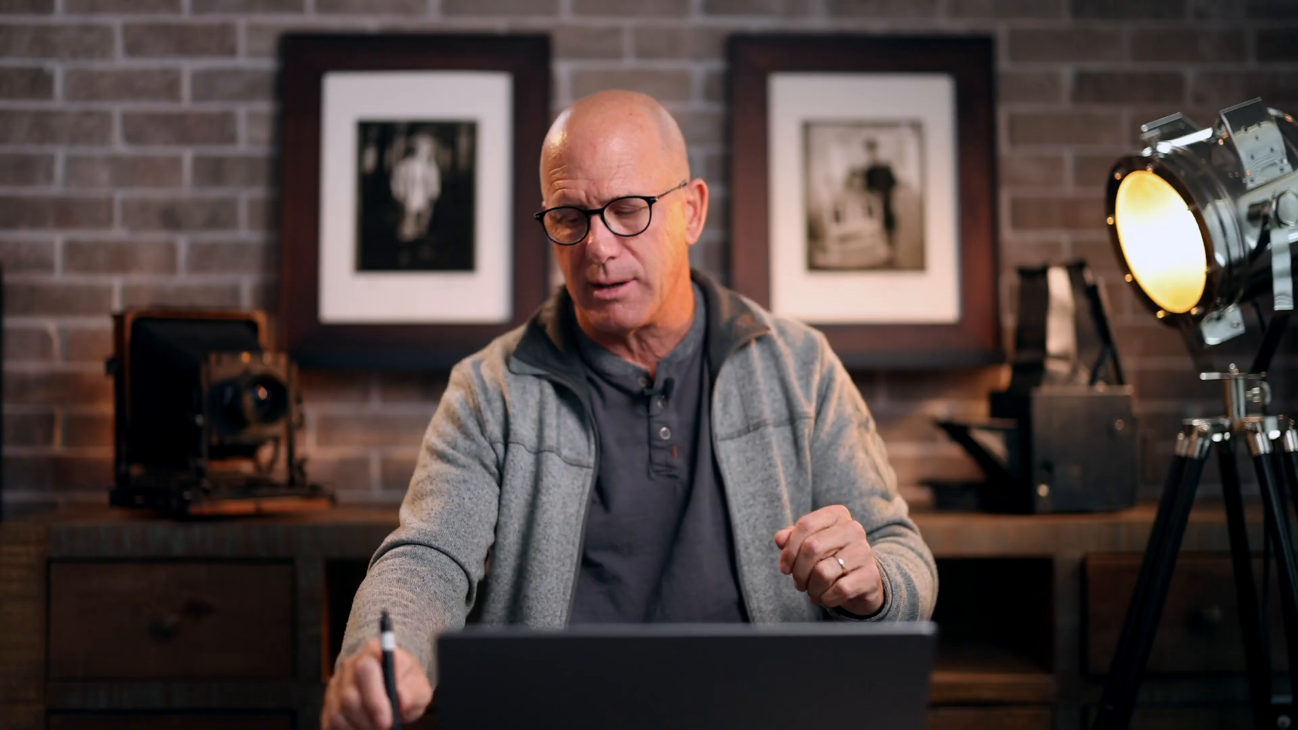